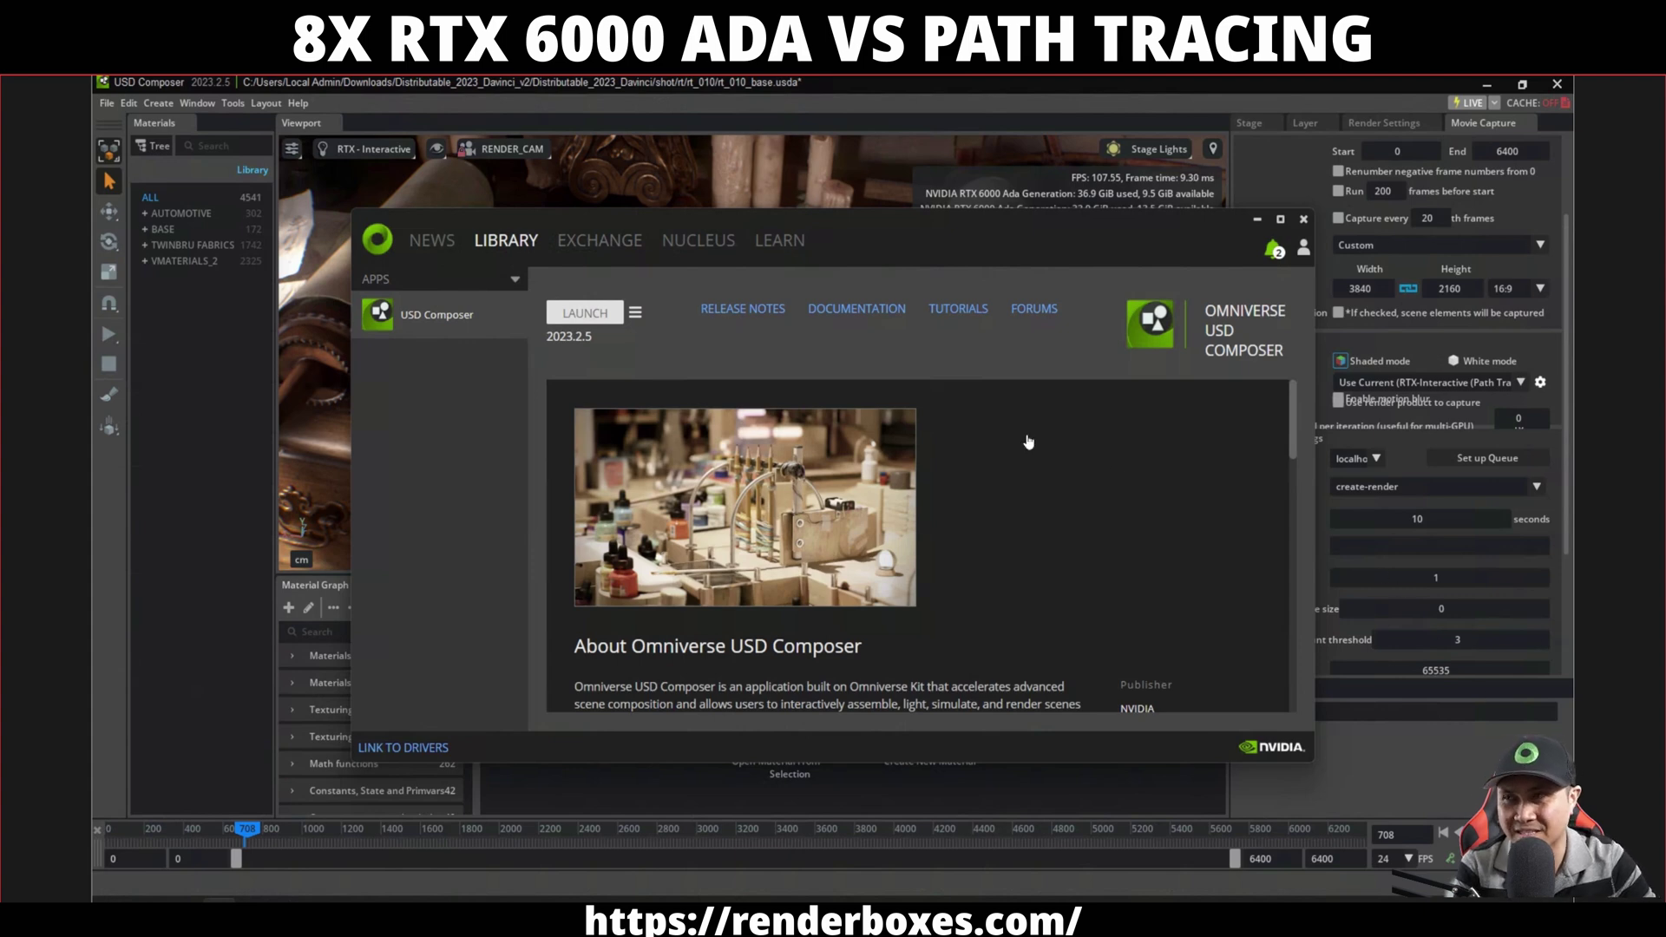
Open the DaVinci Workshop 3D Models Pack 01 listing in the Exchange catalogue.
mouse_move(909, 229)
left_mouse_down()
mouse_move(942, 225)
mouse_move(927, 227)
left_mouse_up()
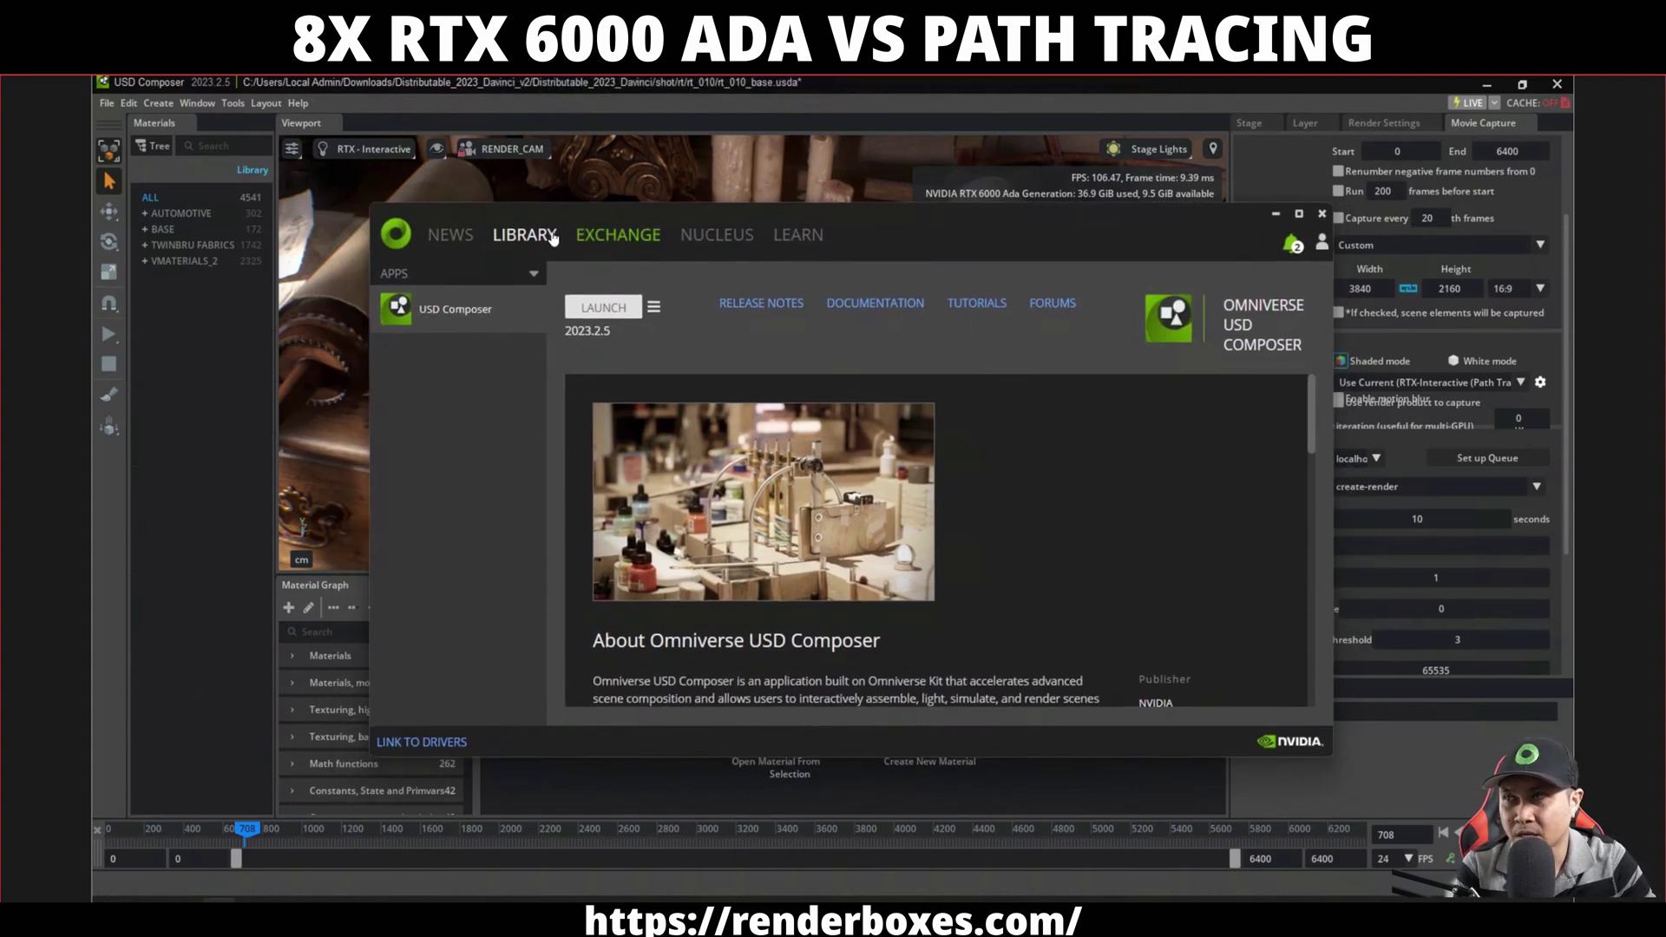
left_click(618, 236)
left_click_drag(1317, 347, 1298, 641)
scroll(1297, 641, "down", 3)
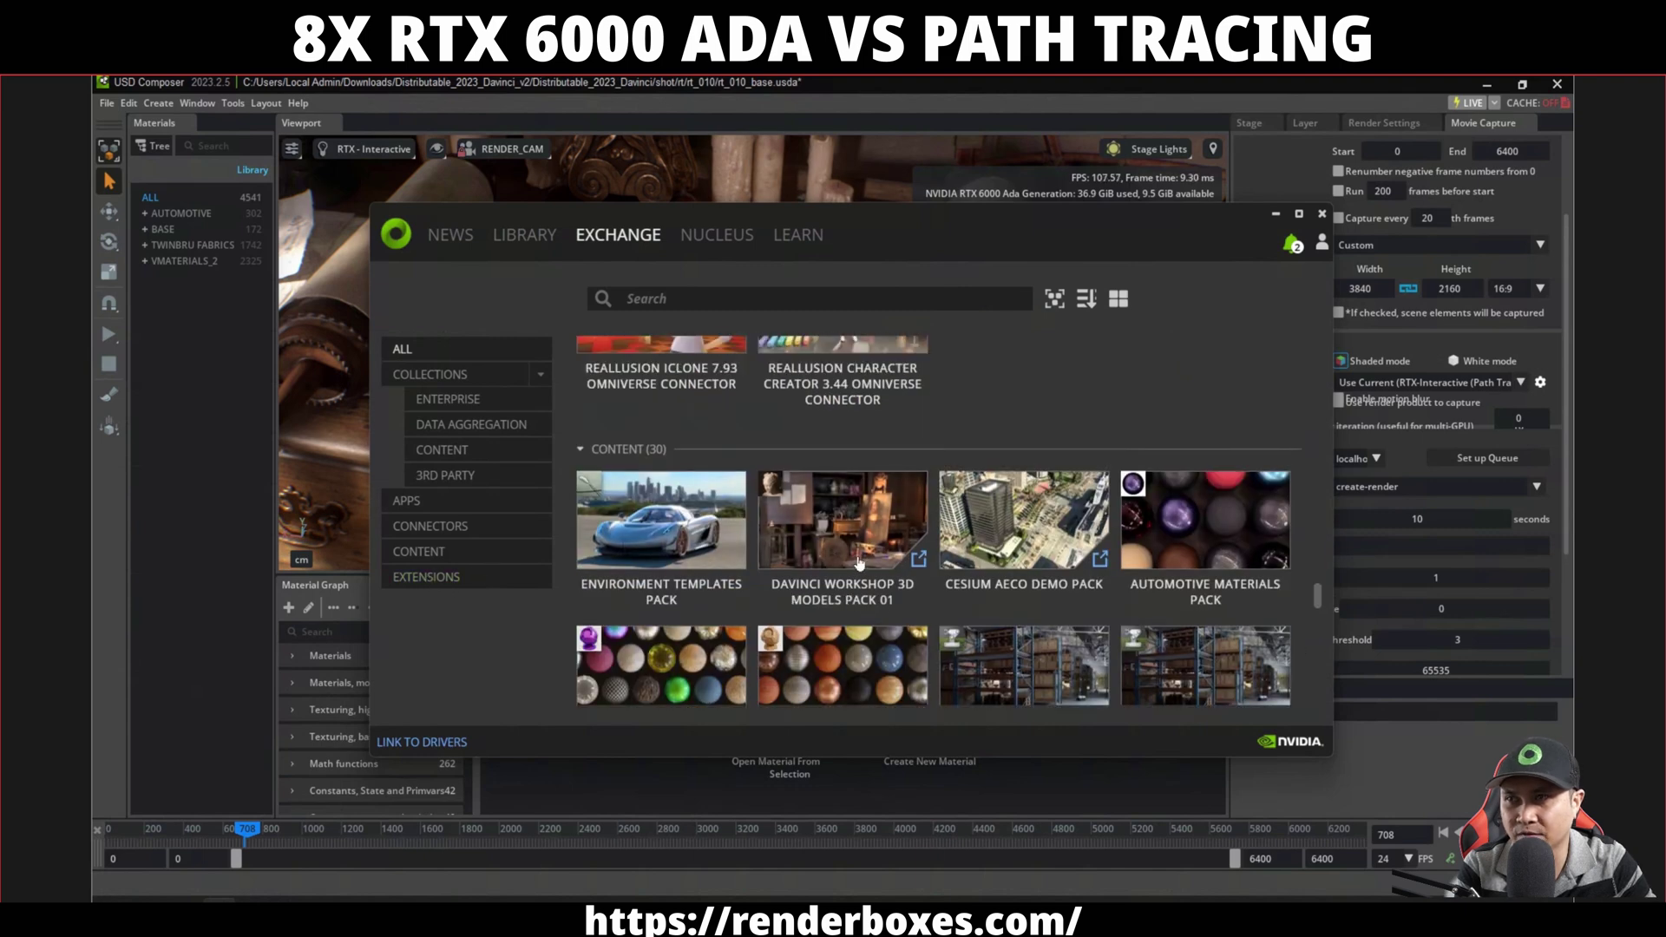
left_click(893, 552)
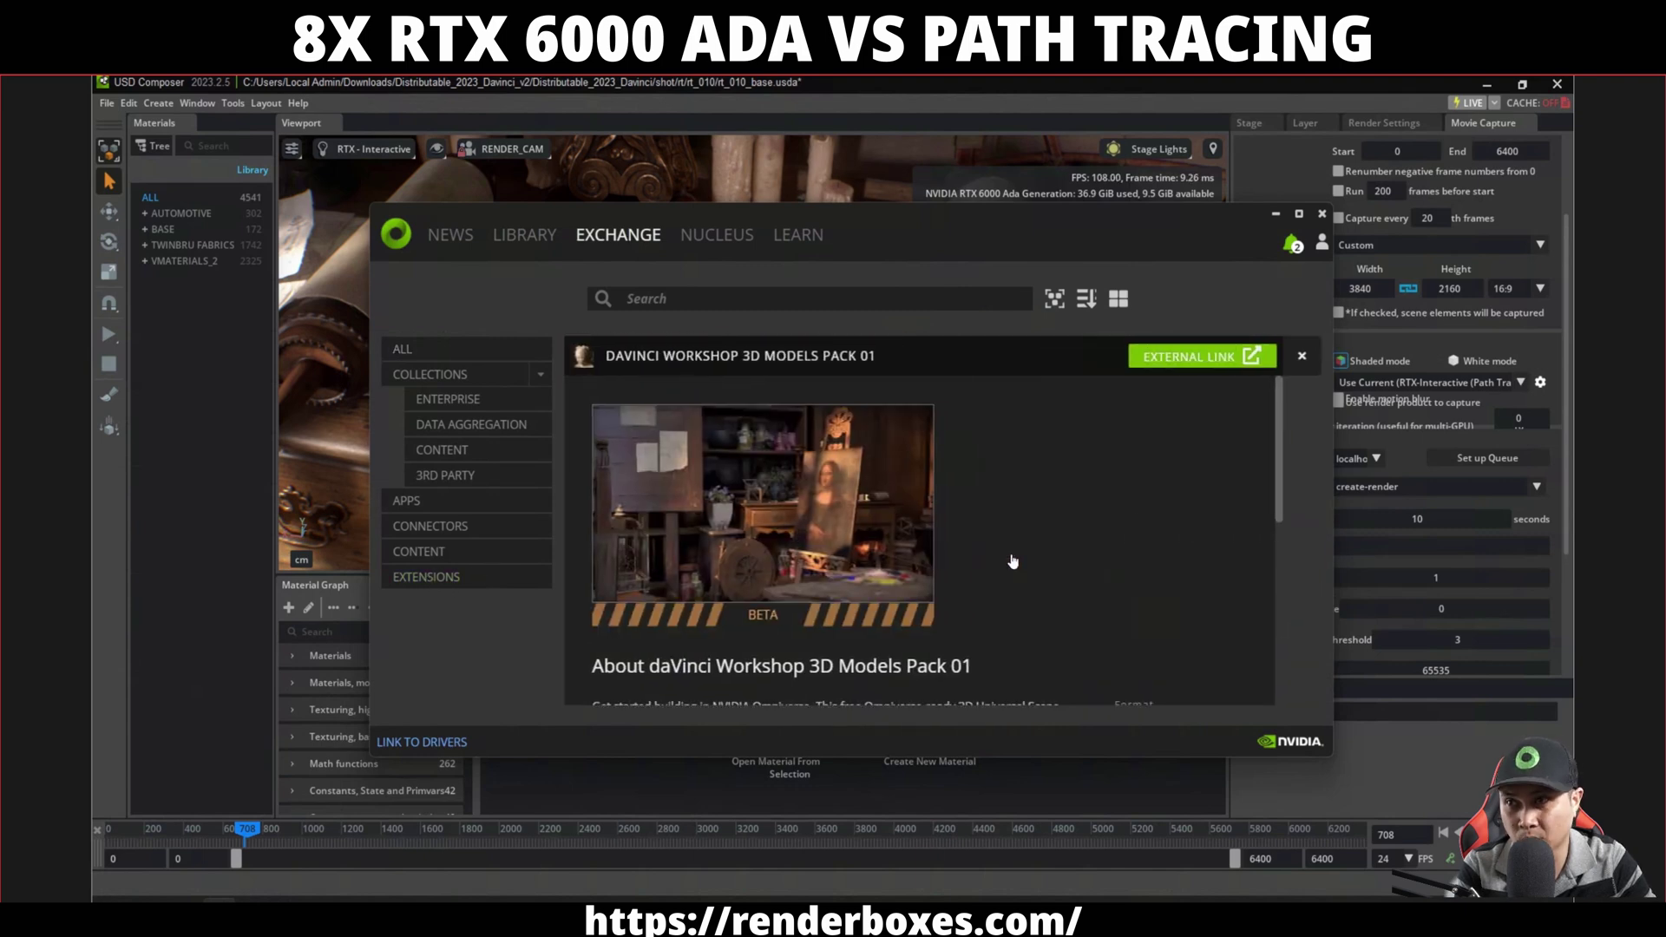
Read through the pack's details, then minimize the launcher window.
scroll(1017, 569, "down", 5)
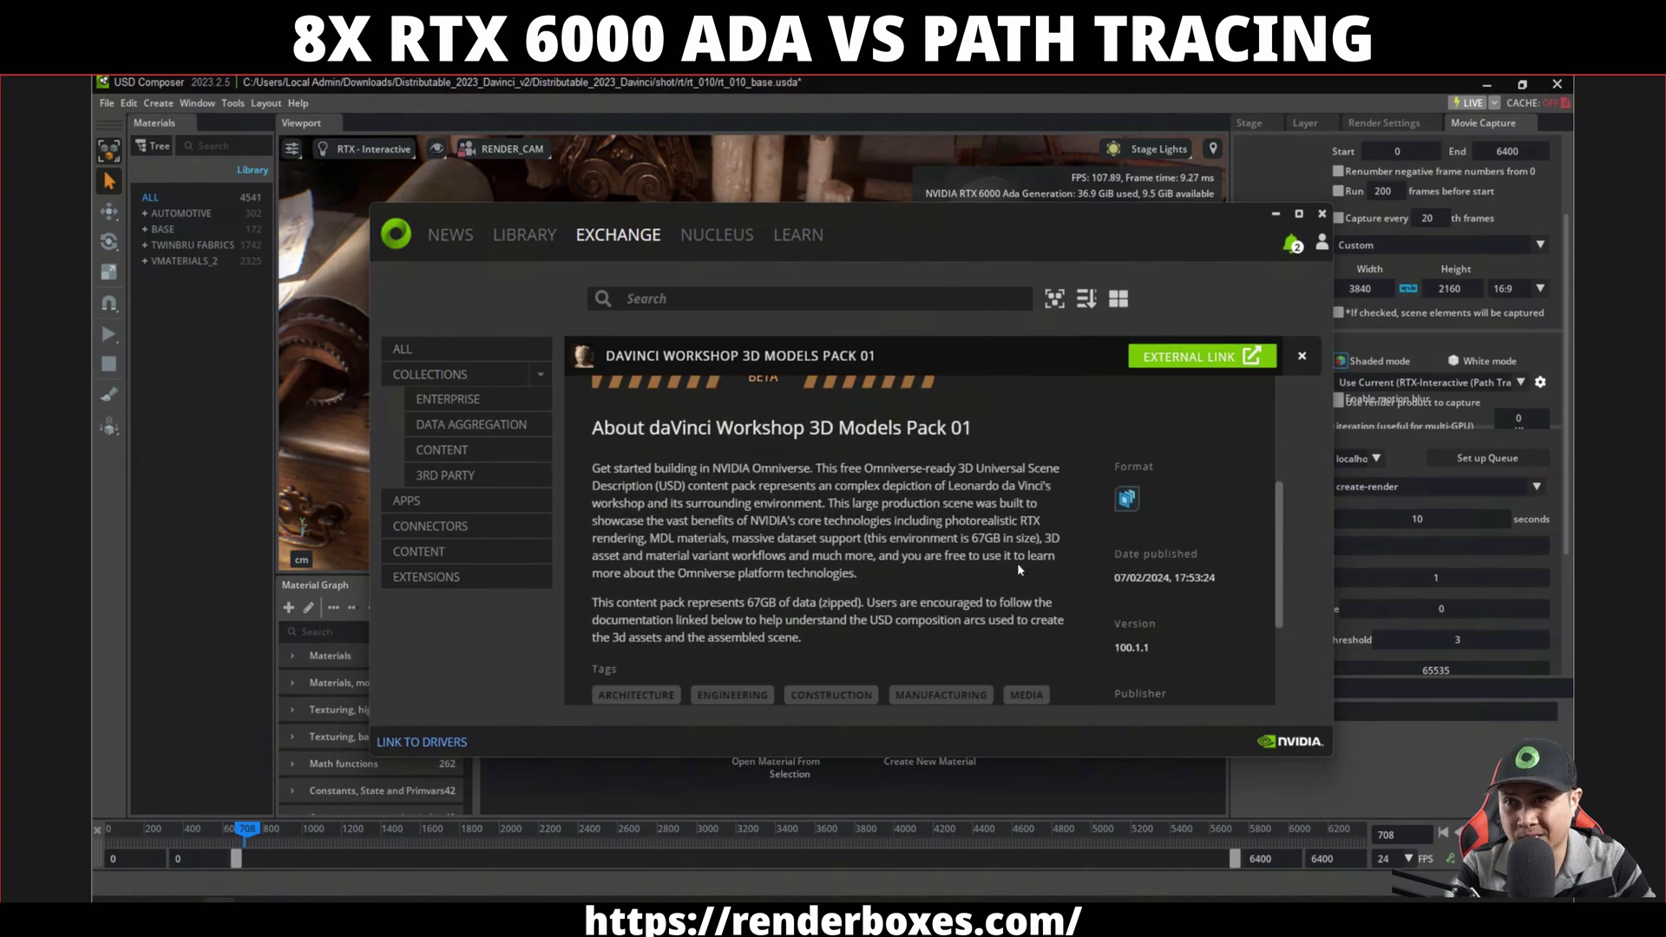
scroll(1019, 569, "down", 3)
scroll(1017, 562, "down", 1)
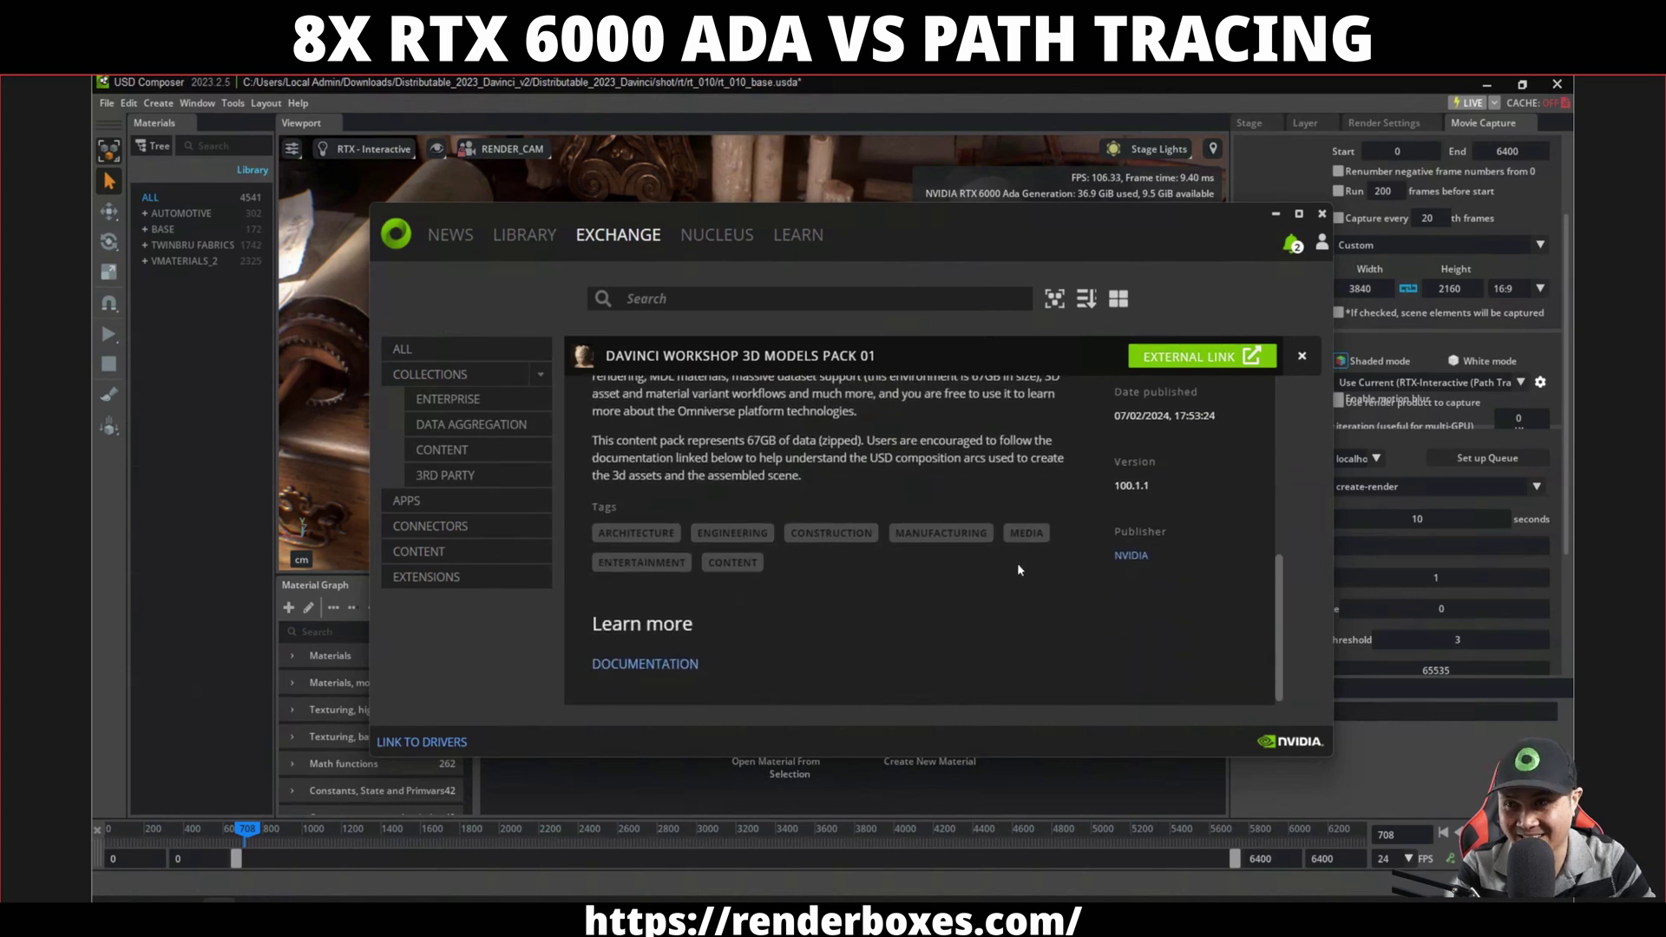
left_click(1270, 215)
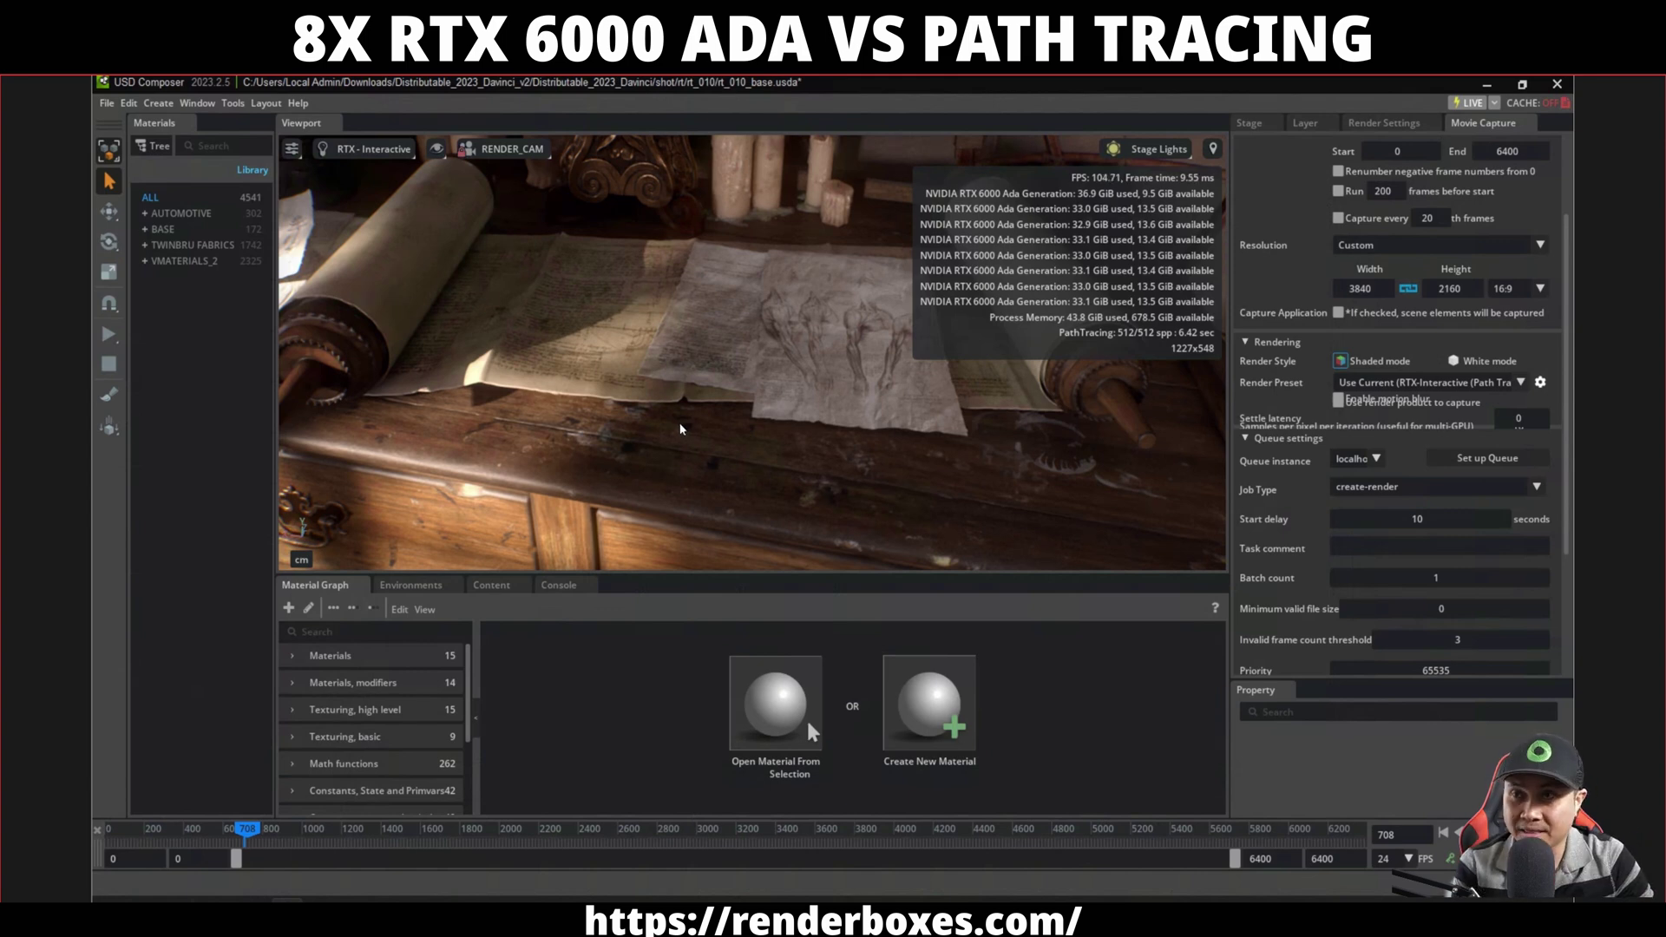
Scrub the timeline playhead back to about frame 664.
left_click_drag(247, 829, 220, 827)
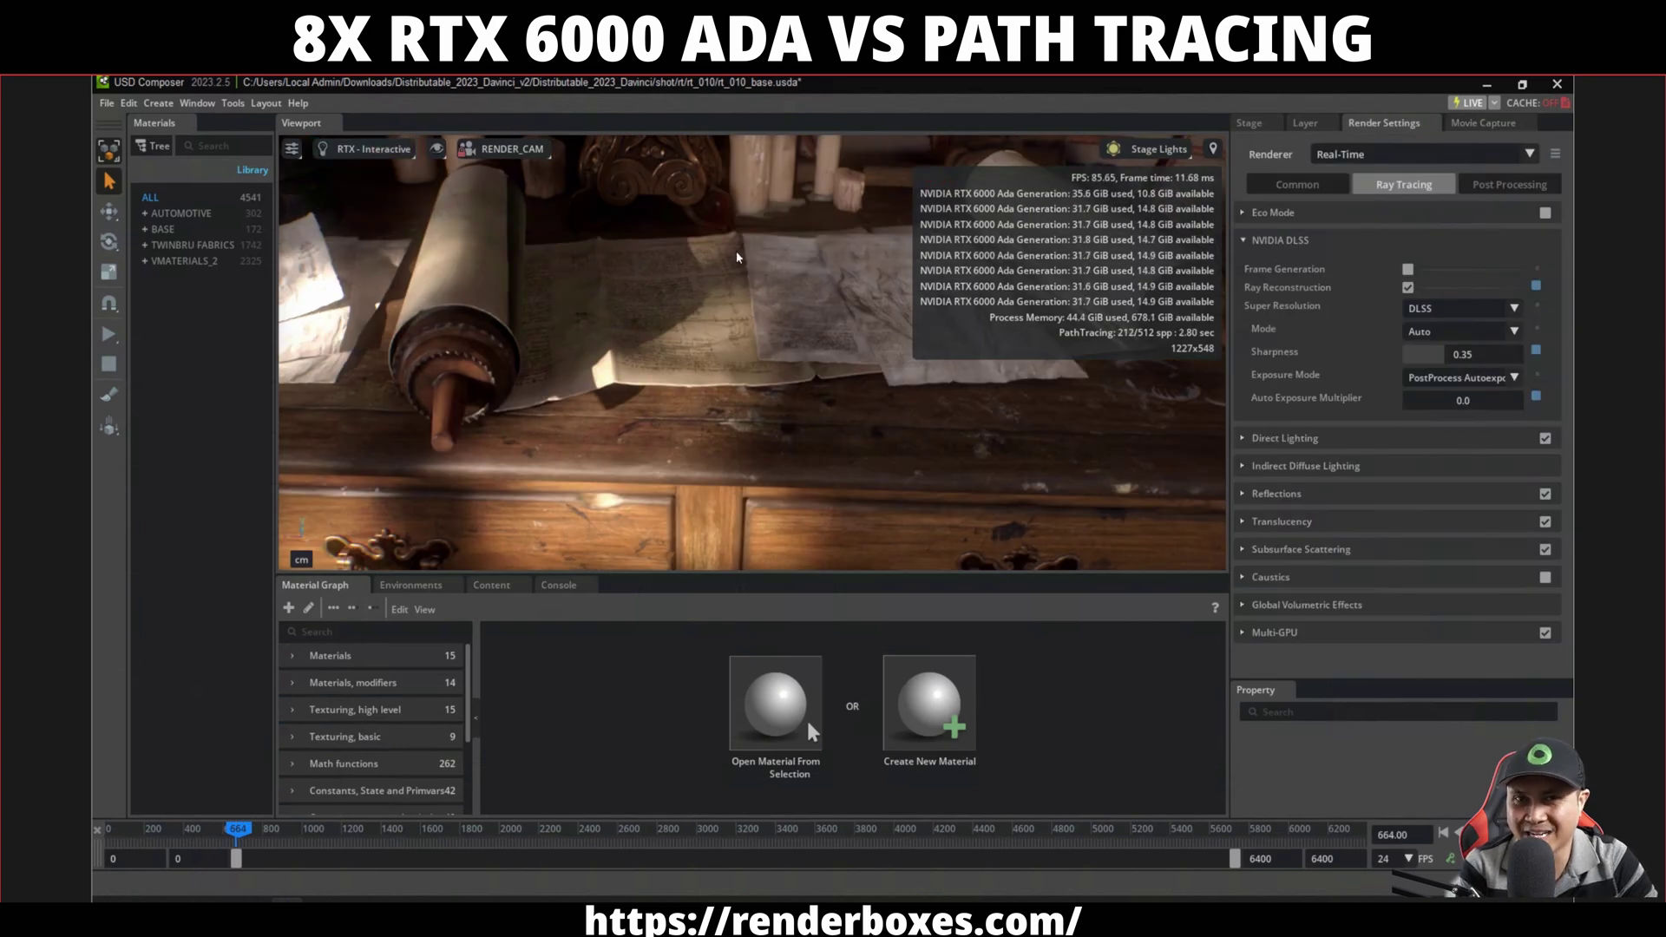
Switch the viewport to RTX - Real-Time and play the animation, stopping at frame 825.
left_click(364, 149)
left_click(365, 182)
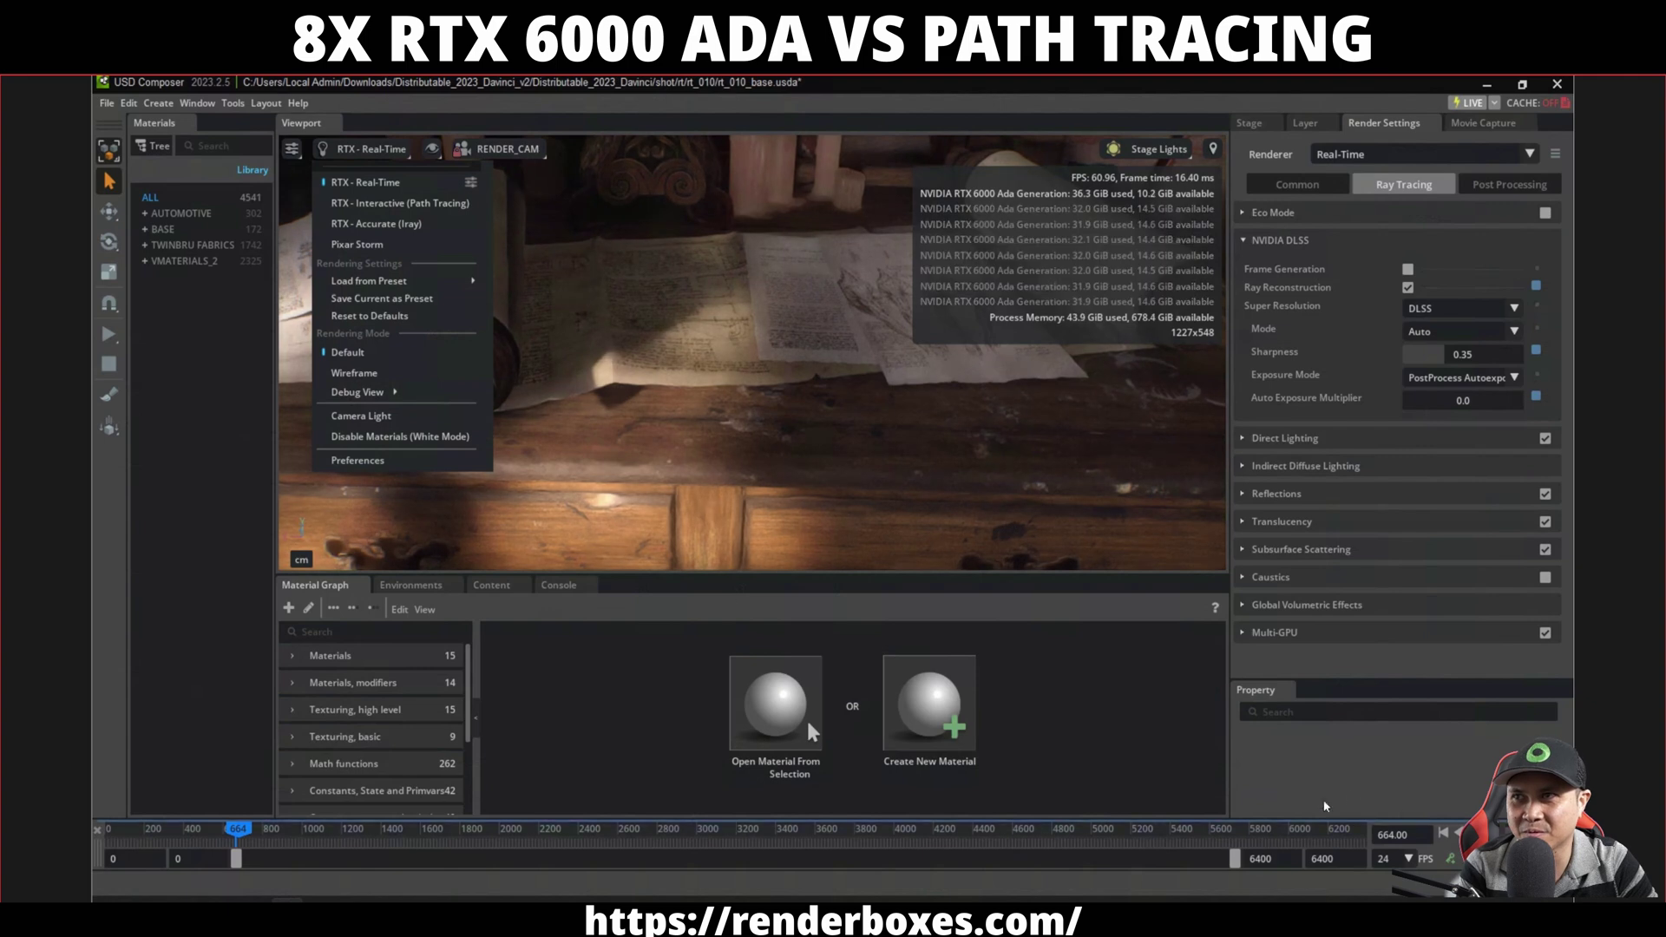
left_click(1459, 833)
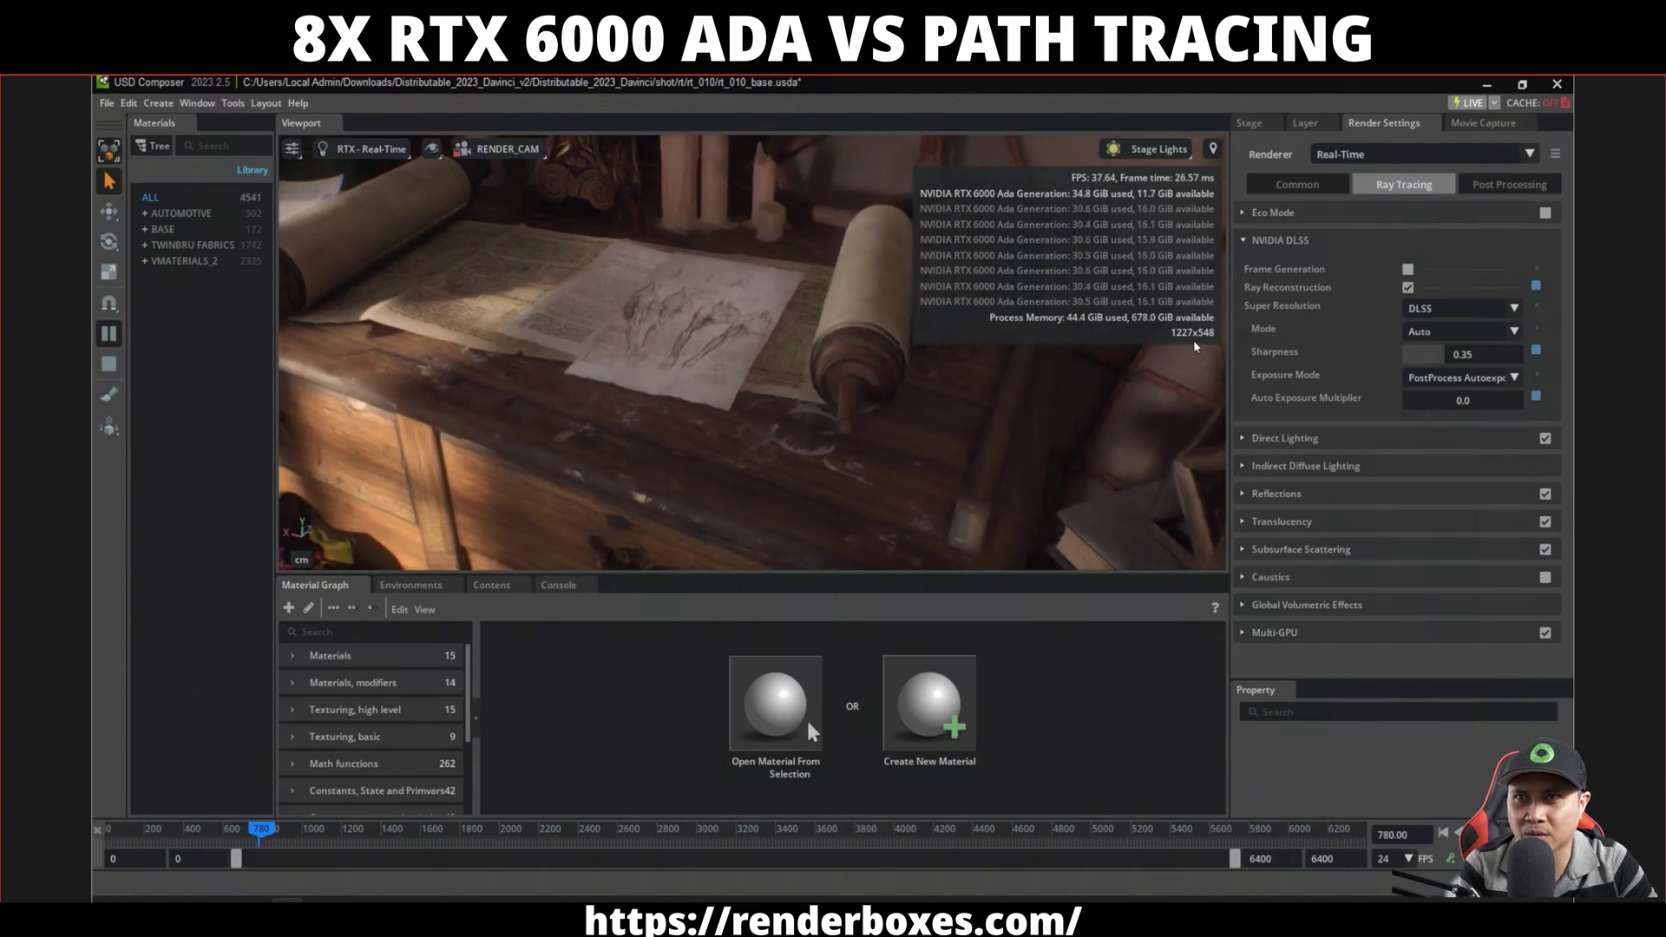
key("space")
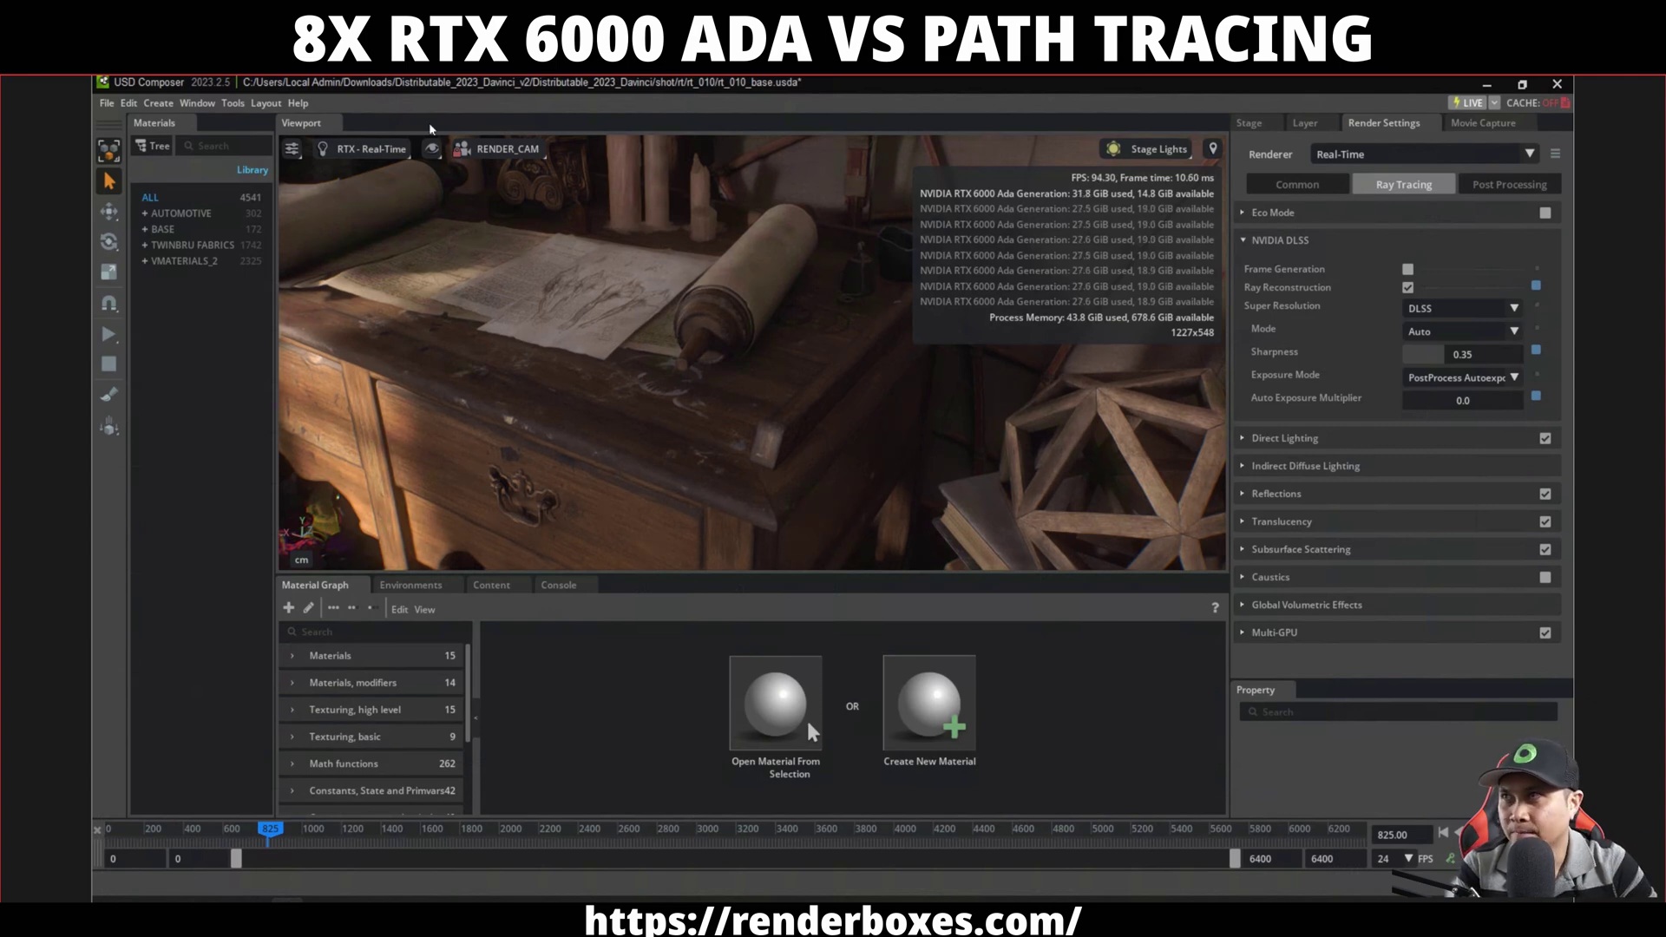
Switch to RTX - Interactive (Path Tracing) and scrub ahead to frame 1154's potion shelf.
left_click(387, 153)
left_click(399, 203)
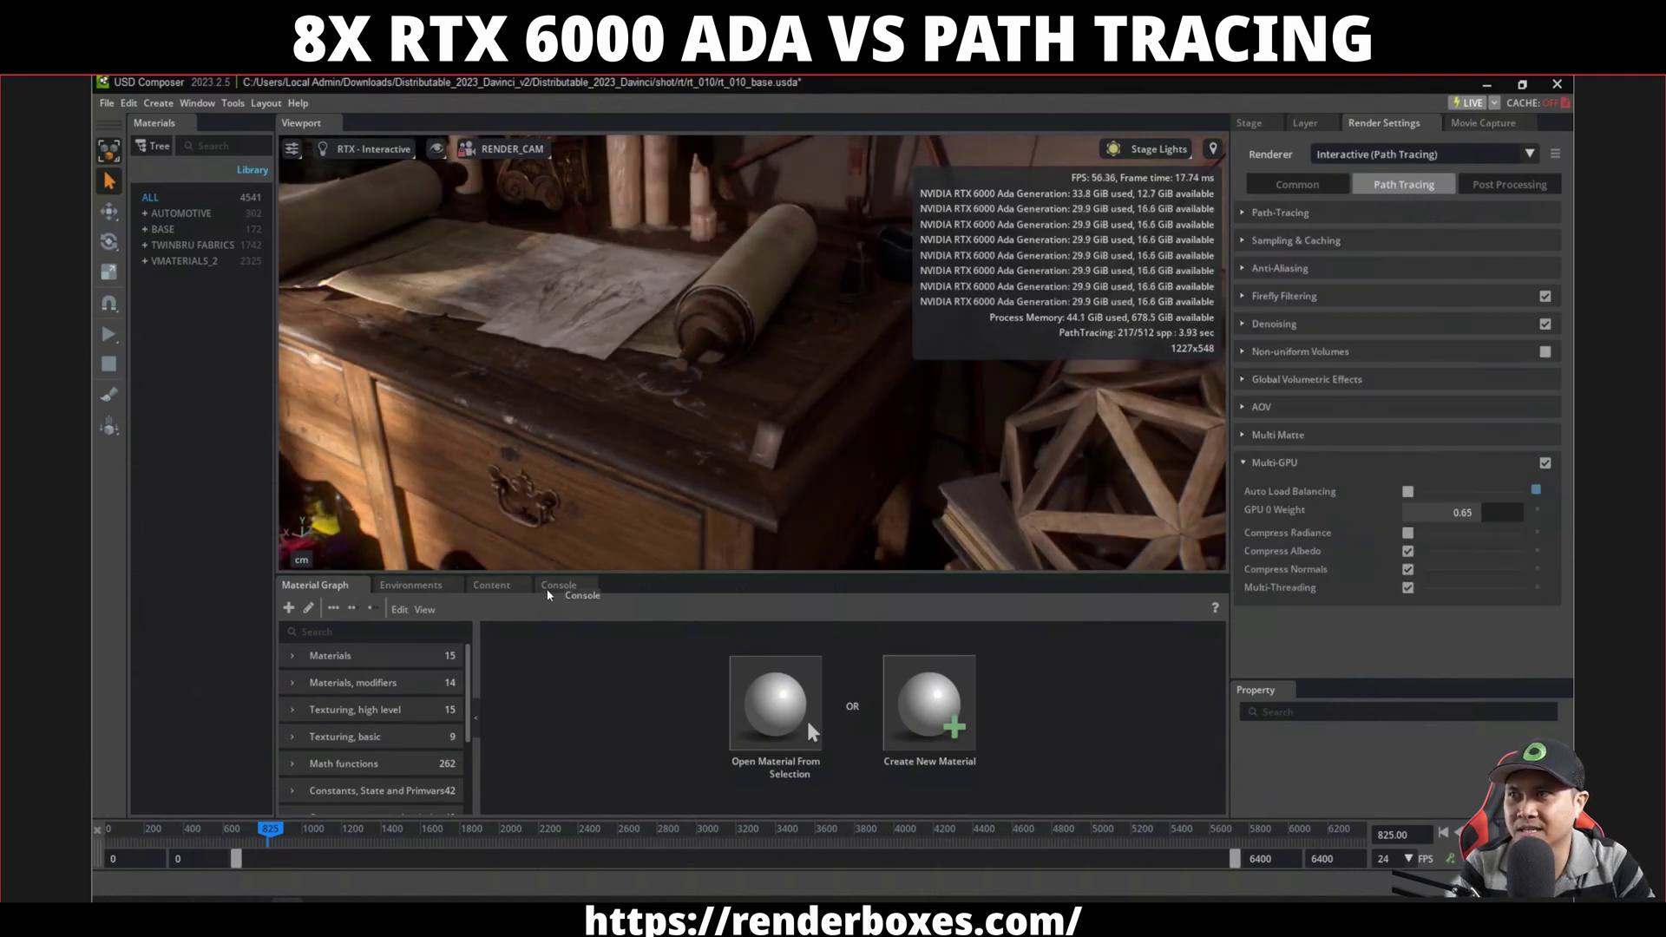
left_click_drag(271, 833, 330, 836)
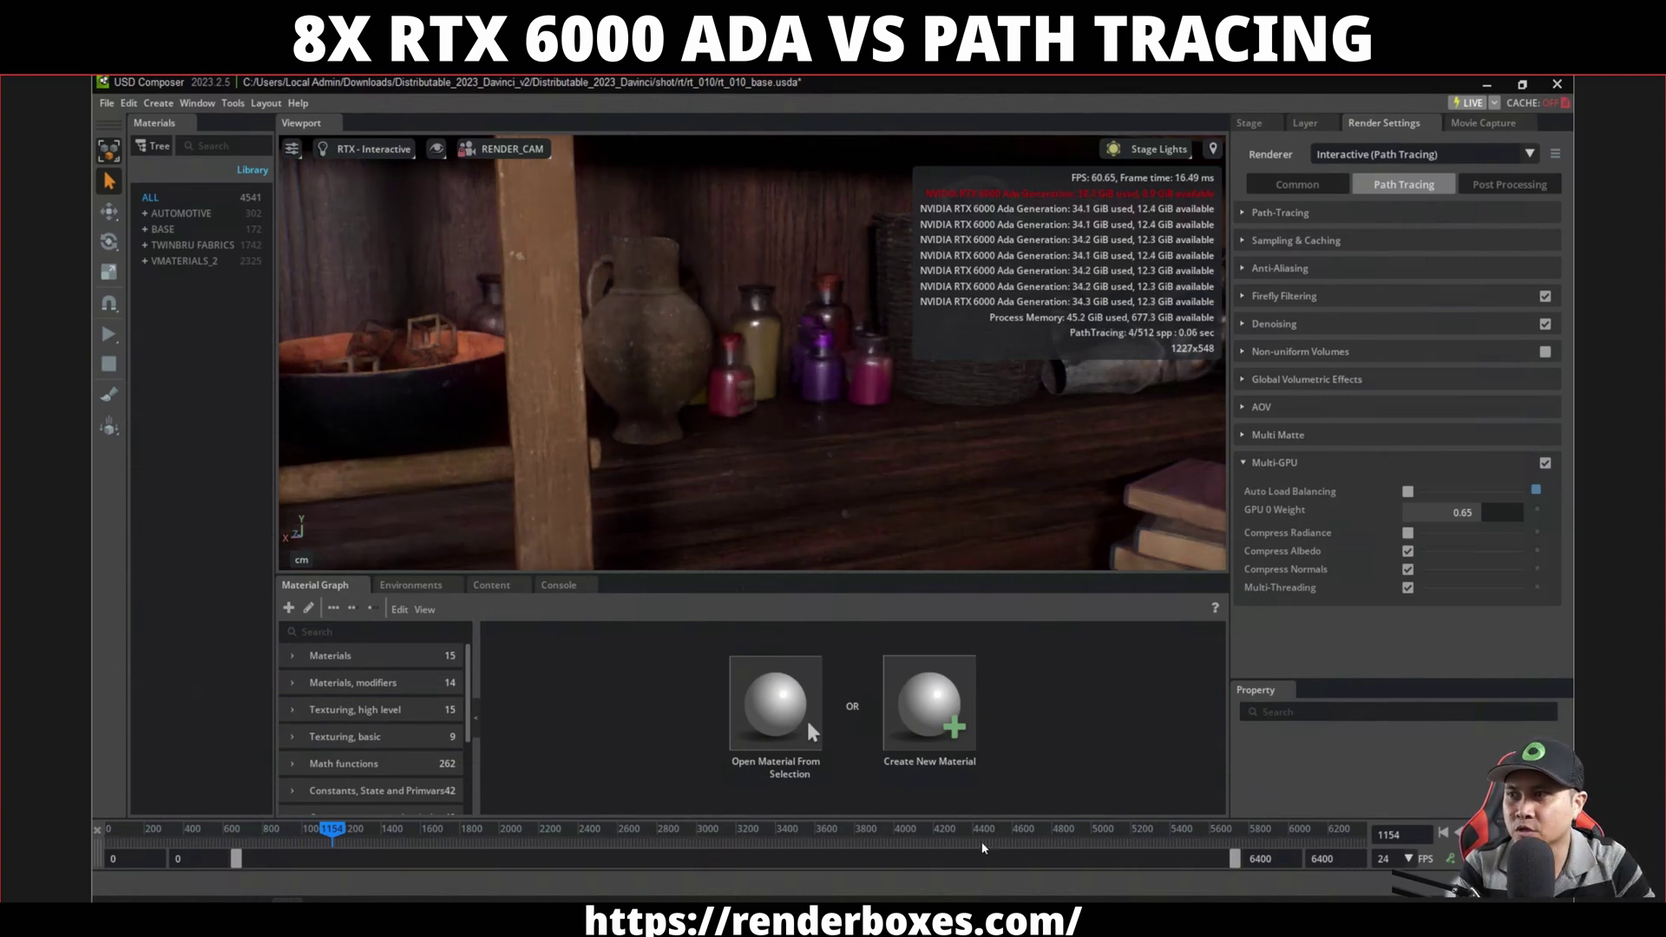
Switch back to RTX - Real-Time and scrub to frame 3196 showing the birdcage and statue.
left_click(382, 150)
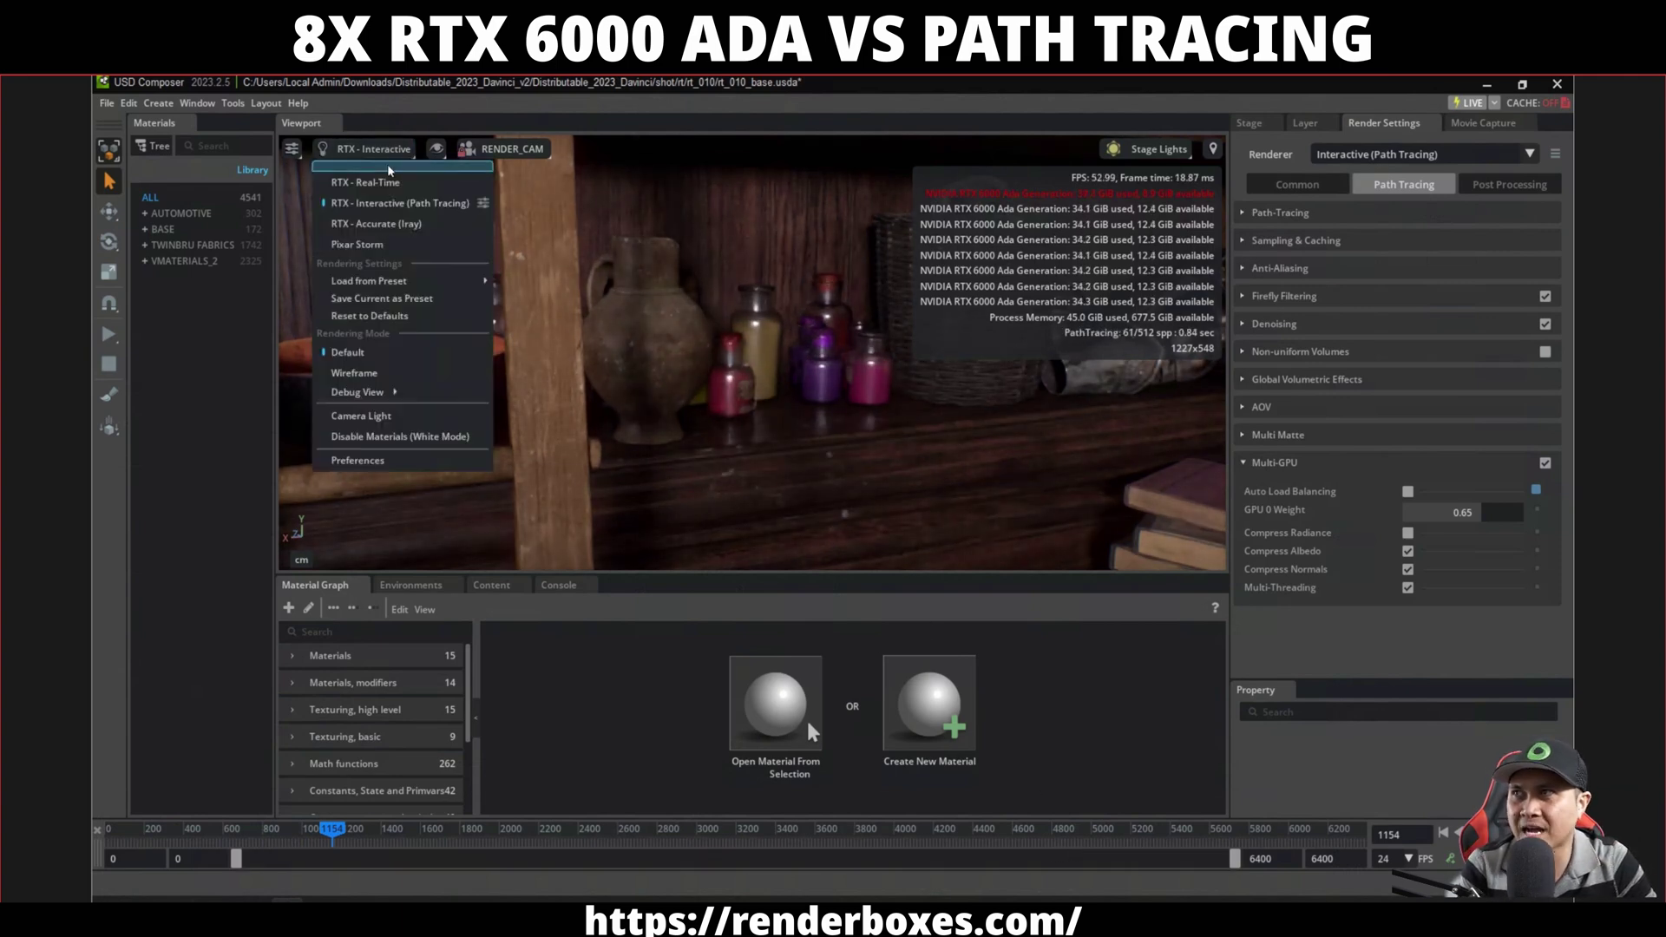
left_click(365, 182)
left_click(503, 148)
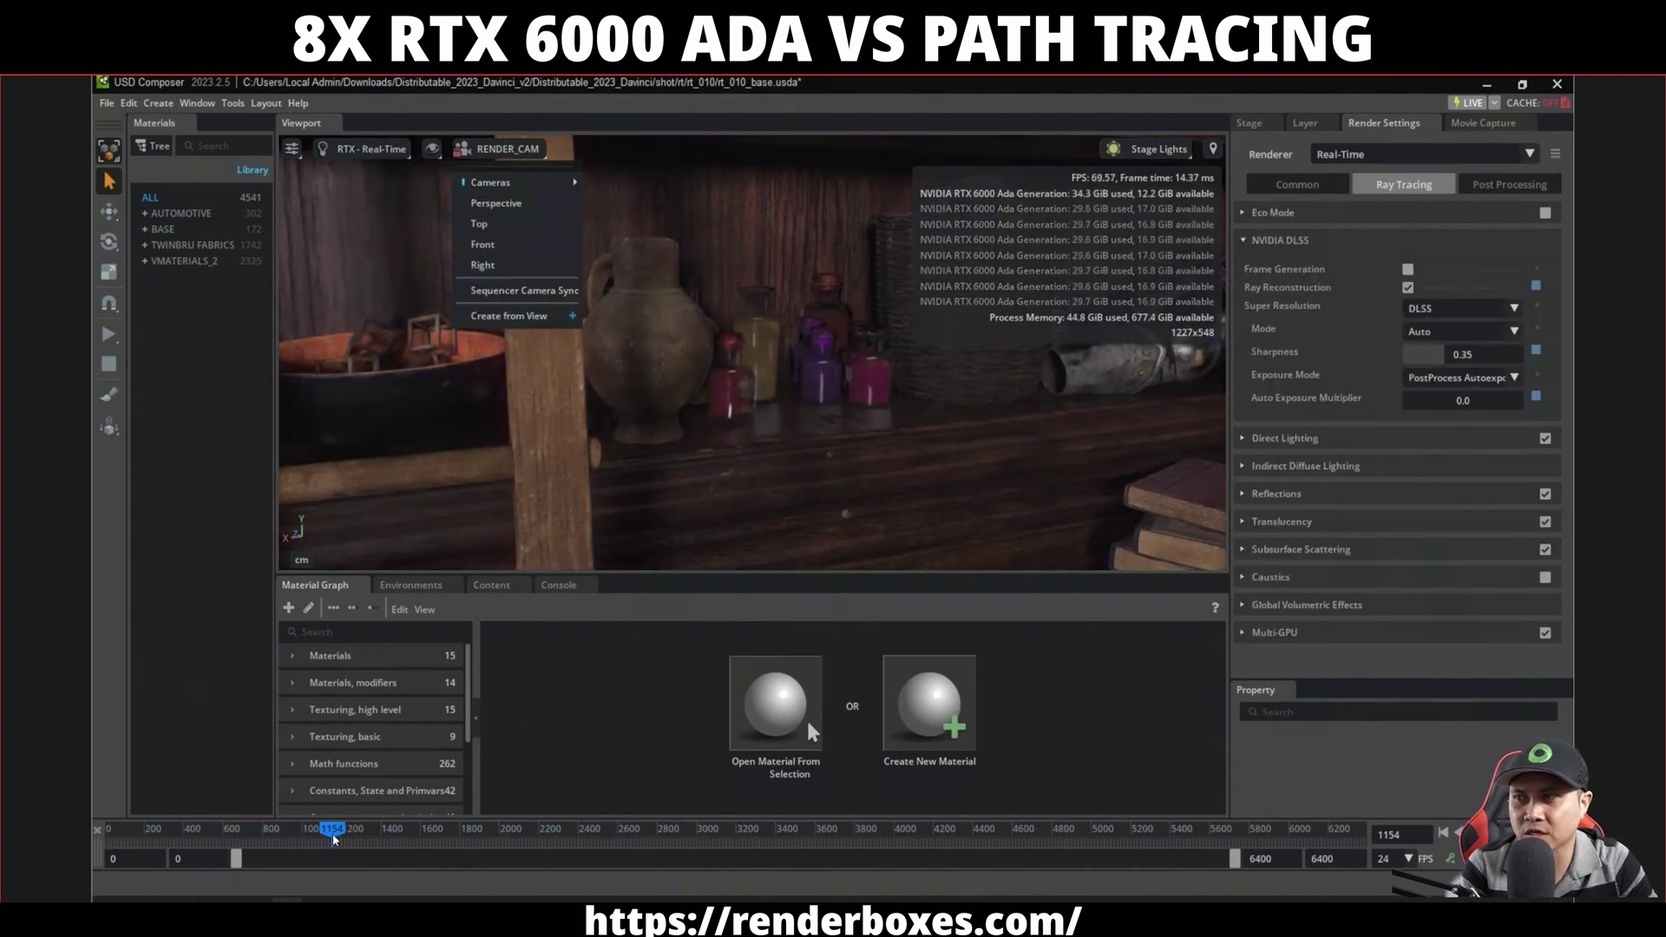
left_click_drag(343, 826, 737, 850)
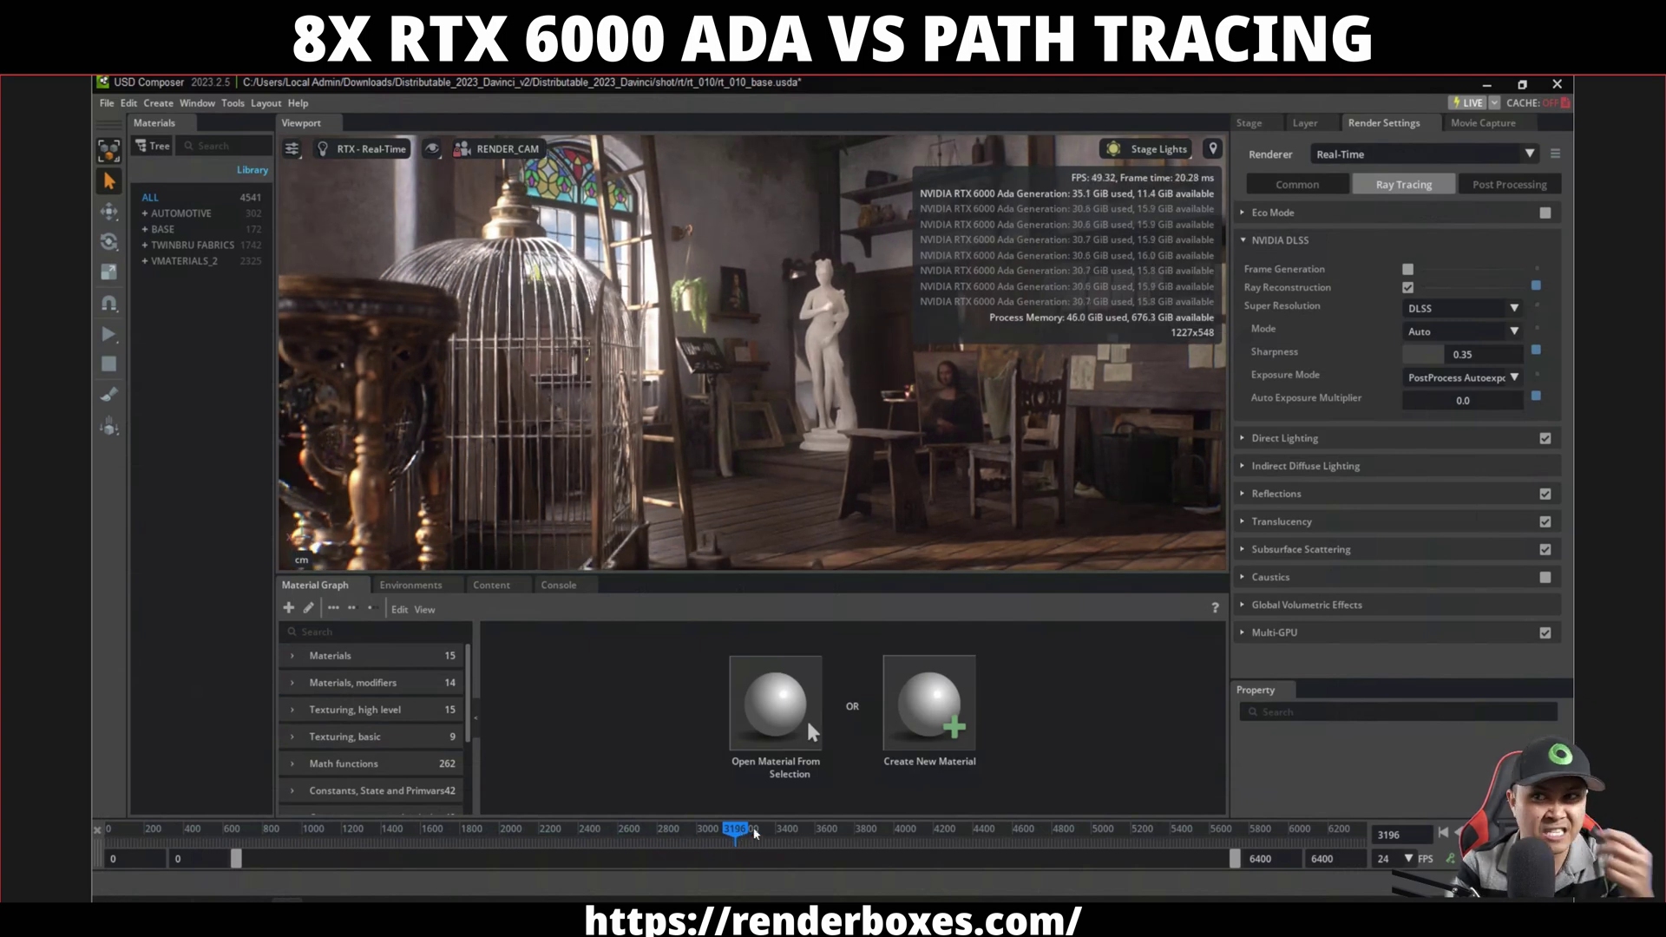
Set the Movie Capture preset to RTX-Interactive (Path Tracing) and review its 3840×2160, 2048 spp, PNG settings.
left_click(1483, 122)
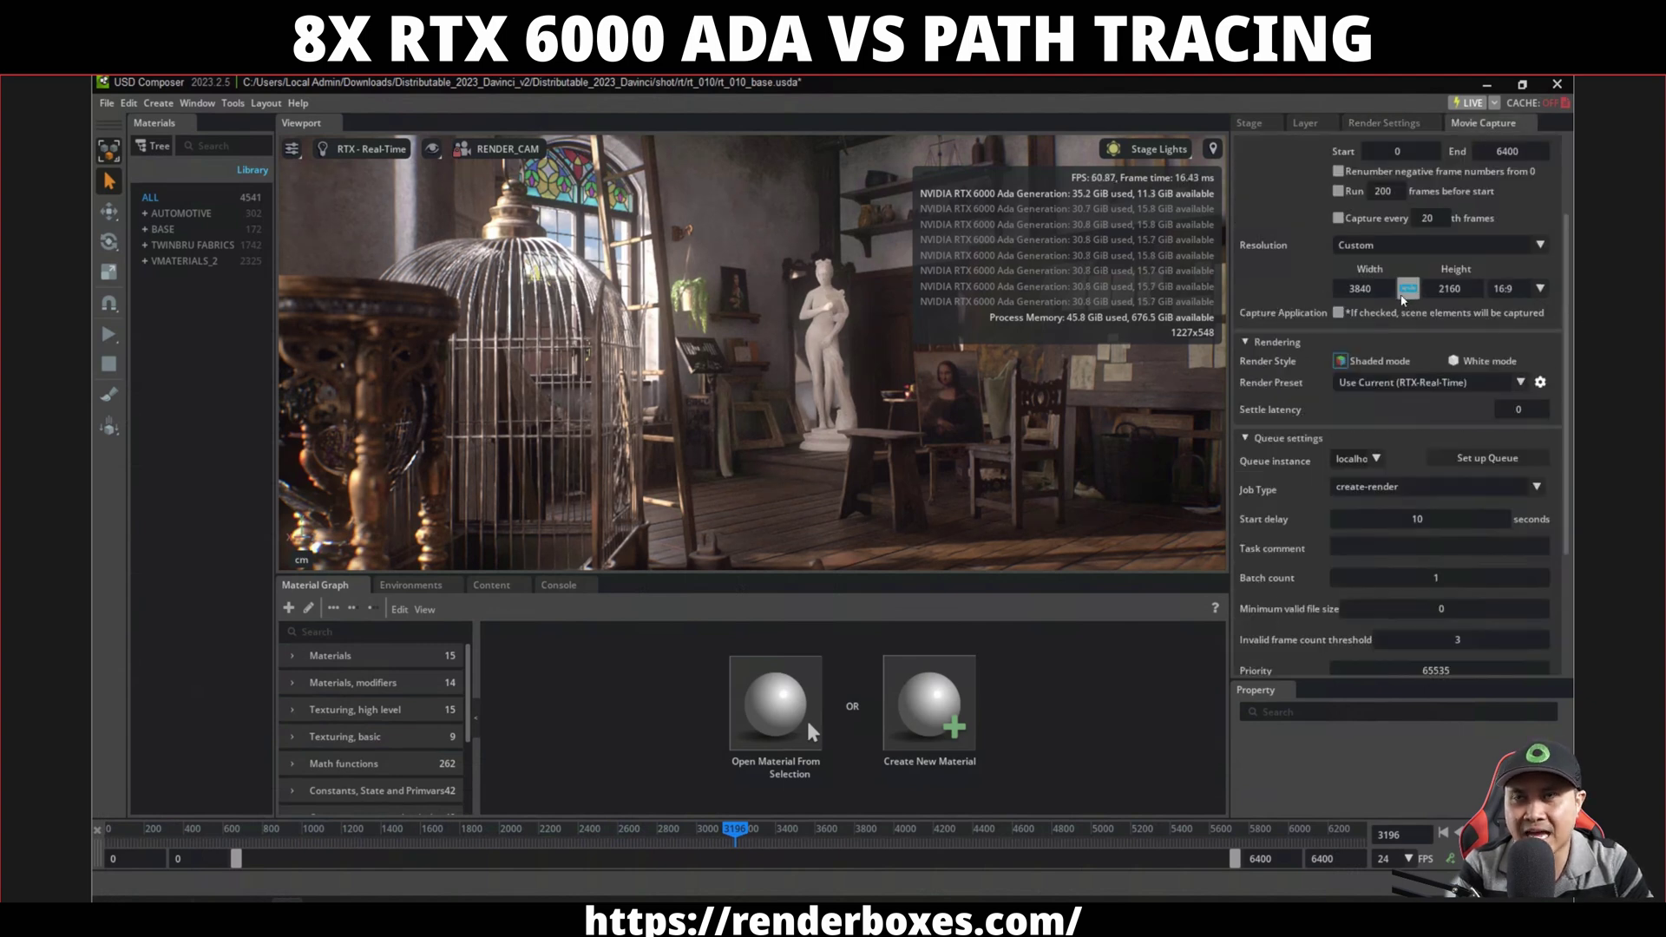
left_click_drag(1562, 318, 1554, 388)
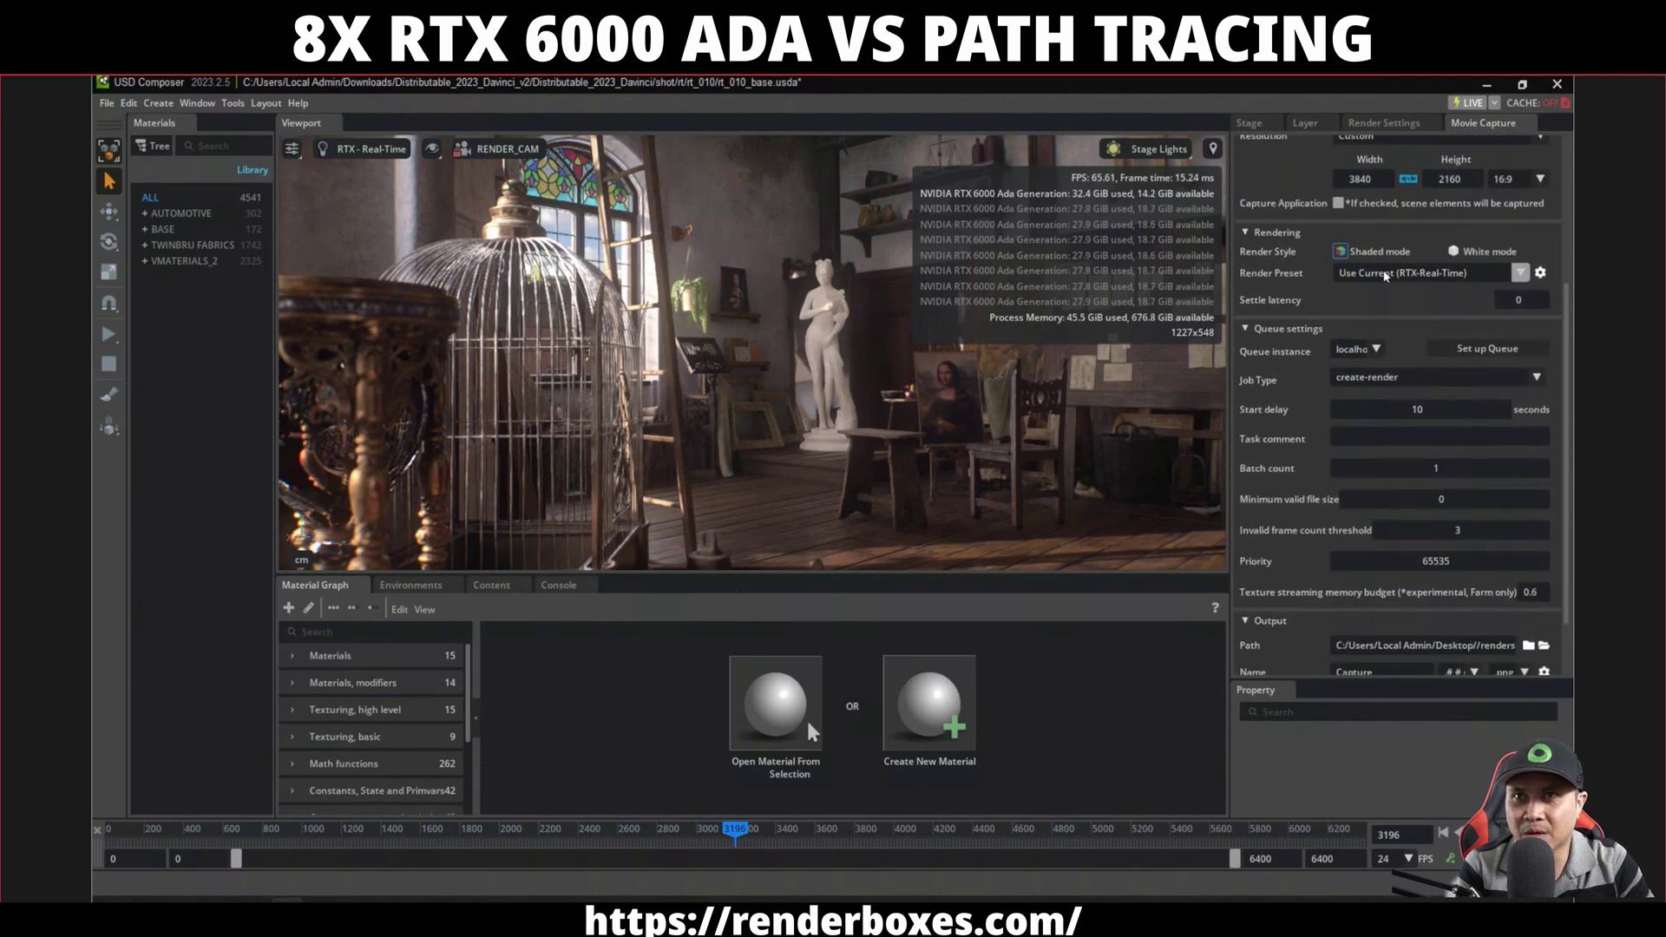
left_click(1387, 274)
left_click(1392, 310)
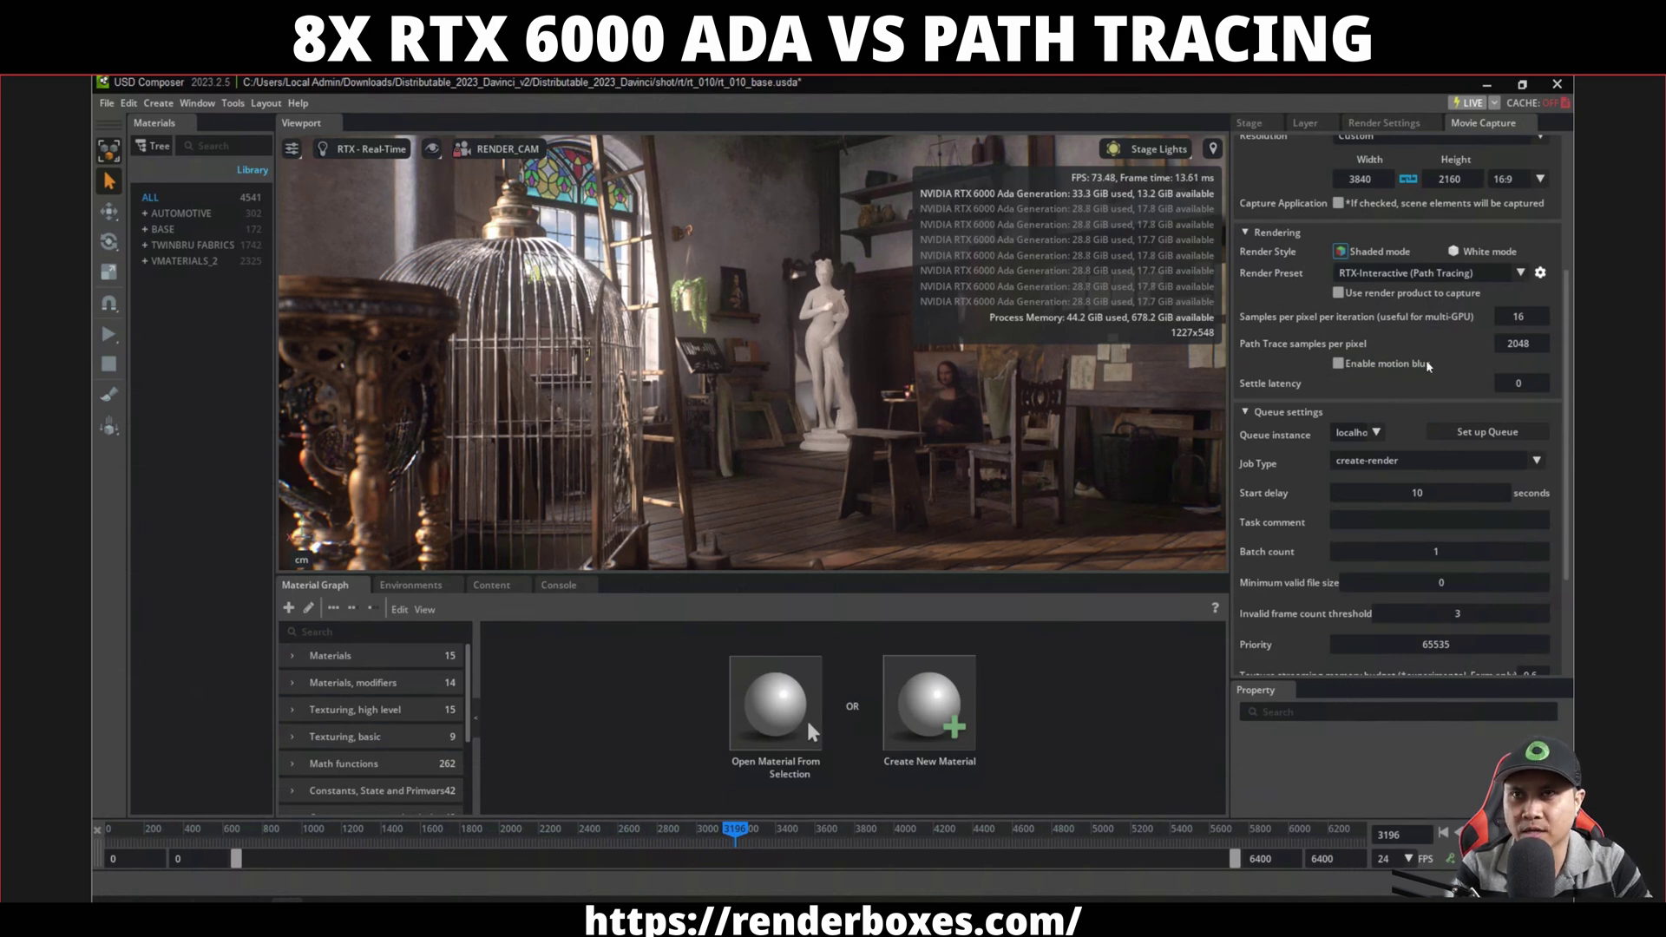
scroll(1496, 642, "down", 3)
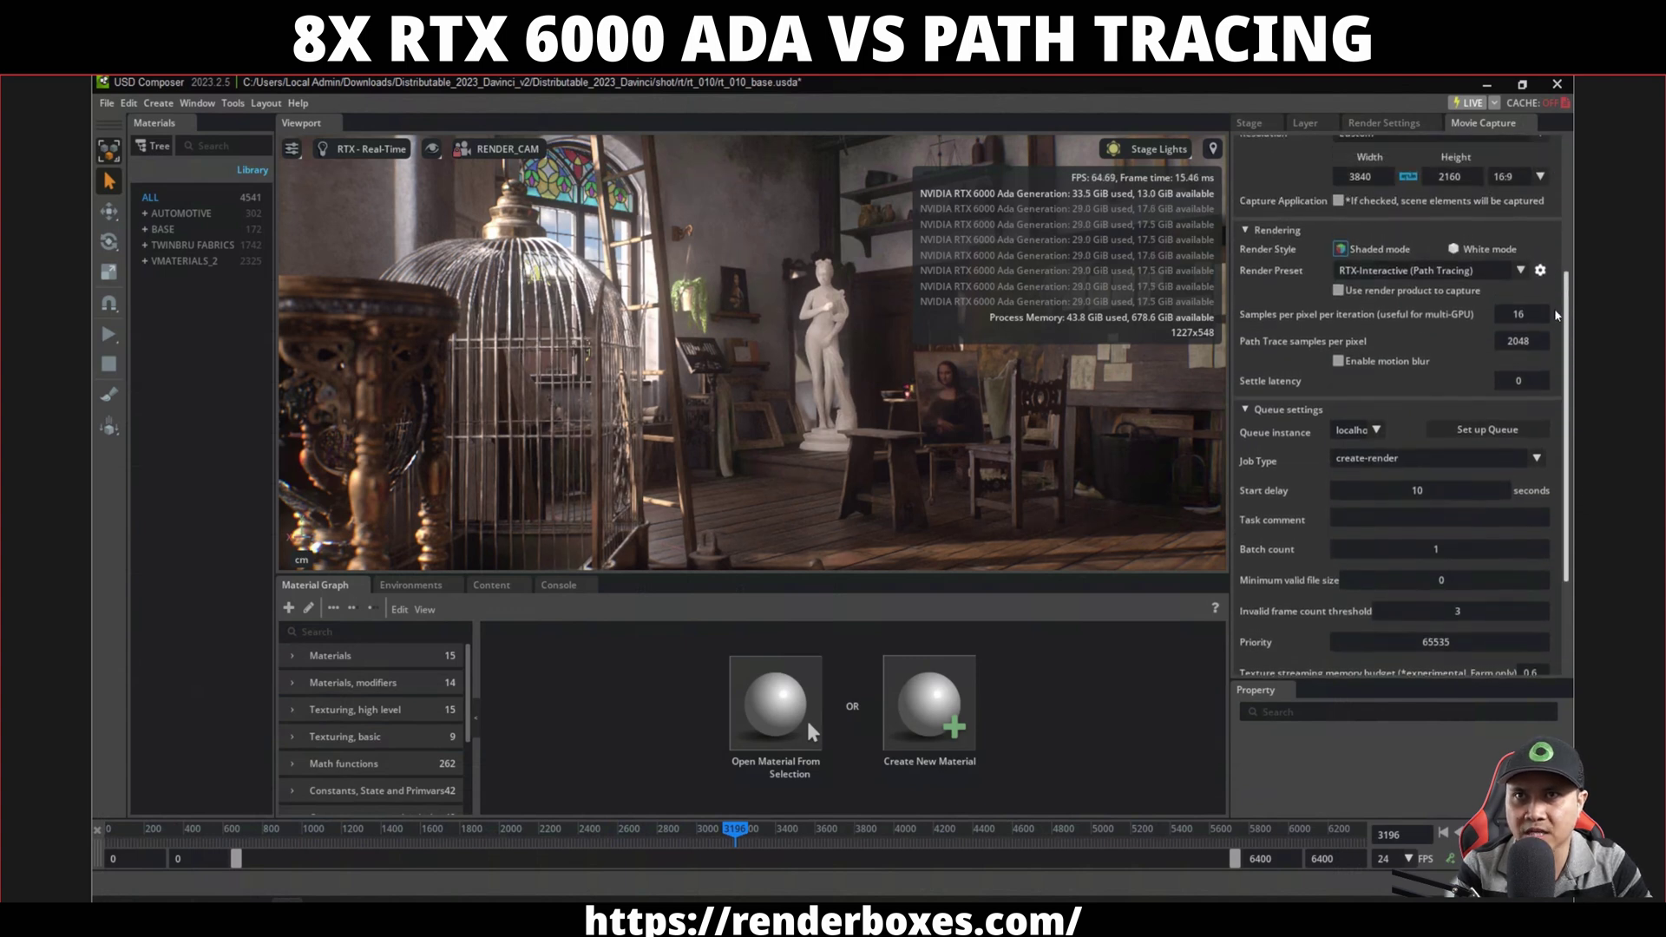
scroll(1569, 371, "down", 3)
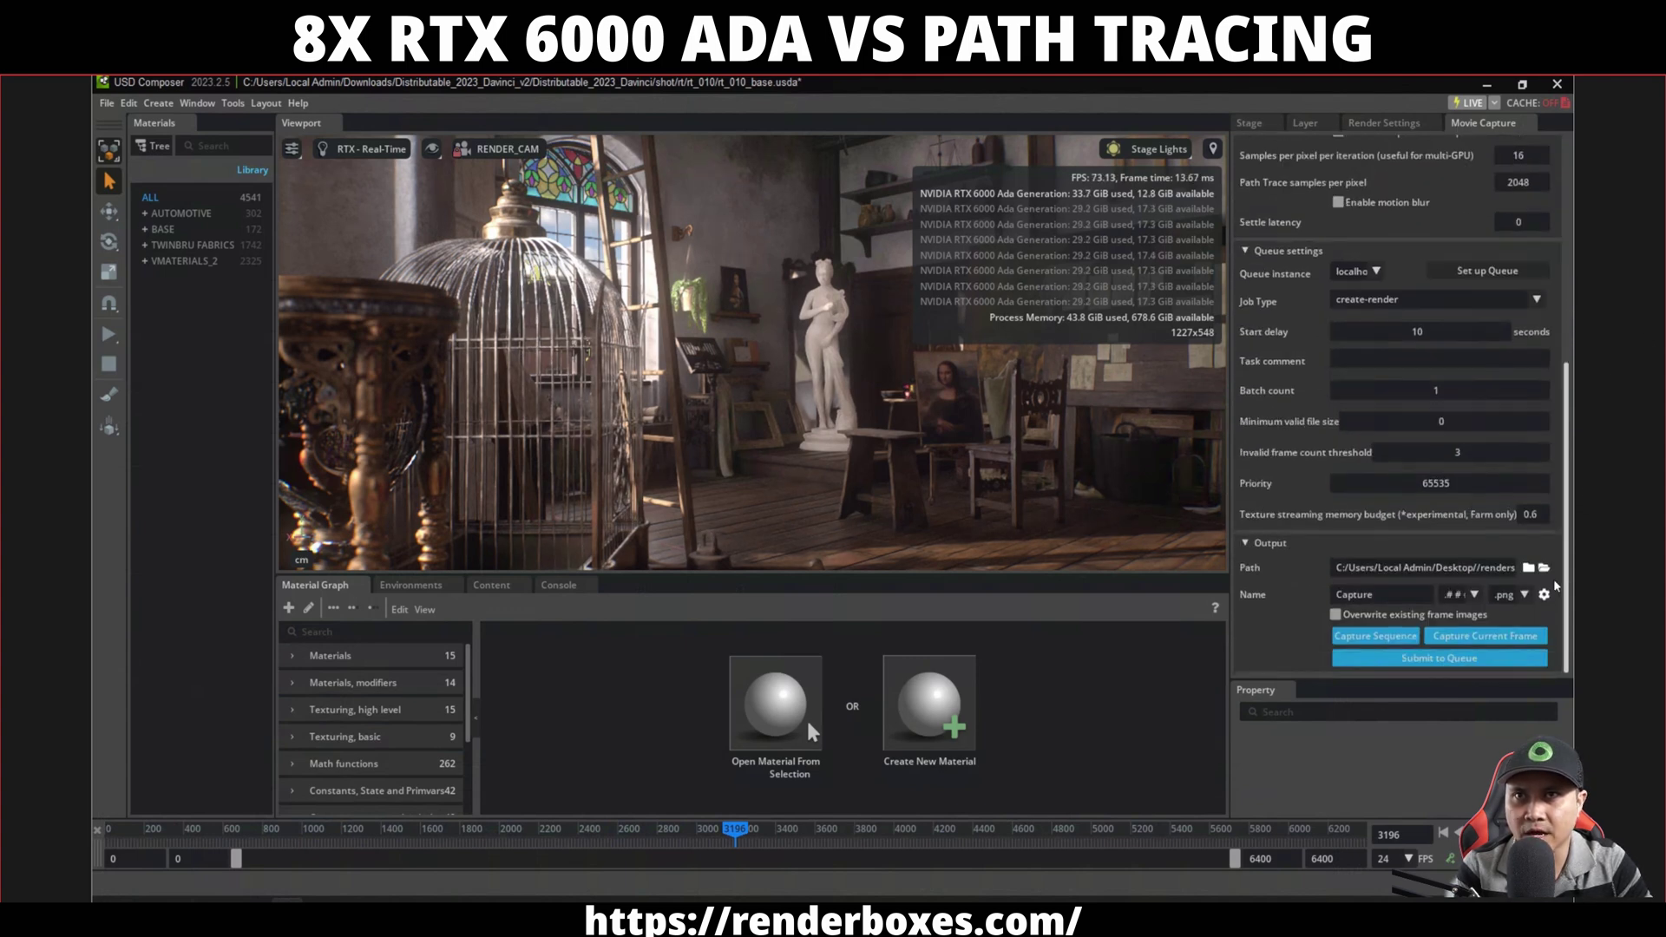
Move the timeline to frame 3220, then back to frame 3153.
left_click(1481, 637)
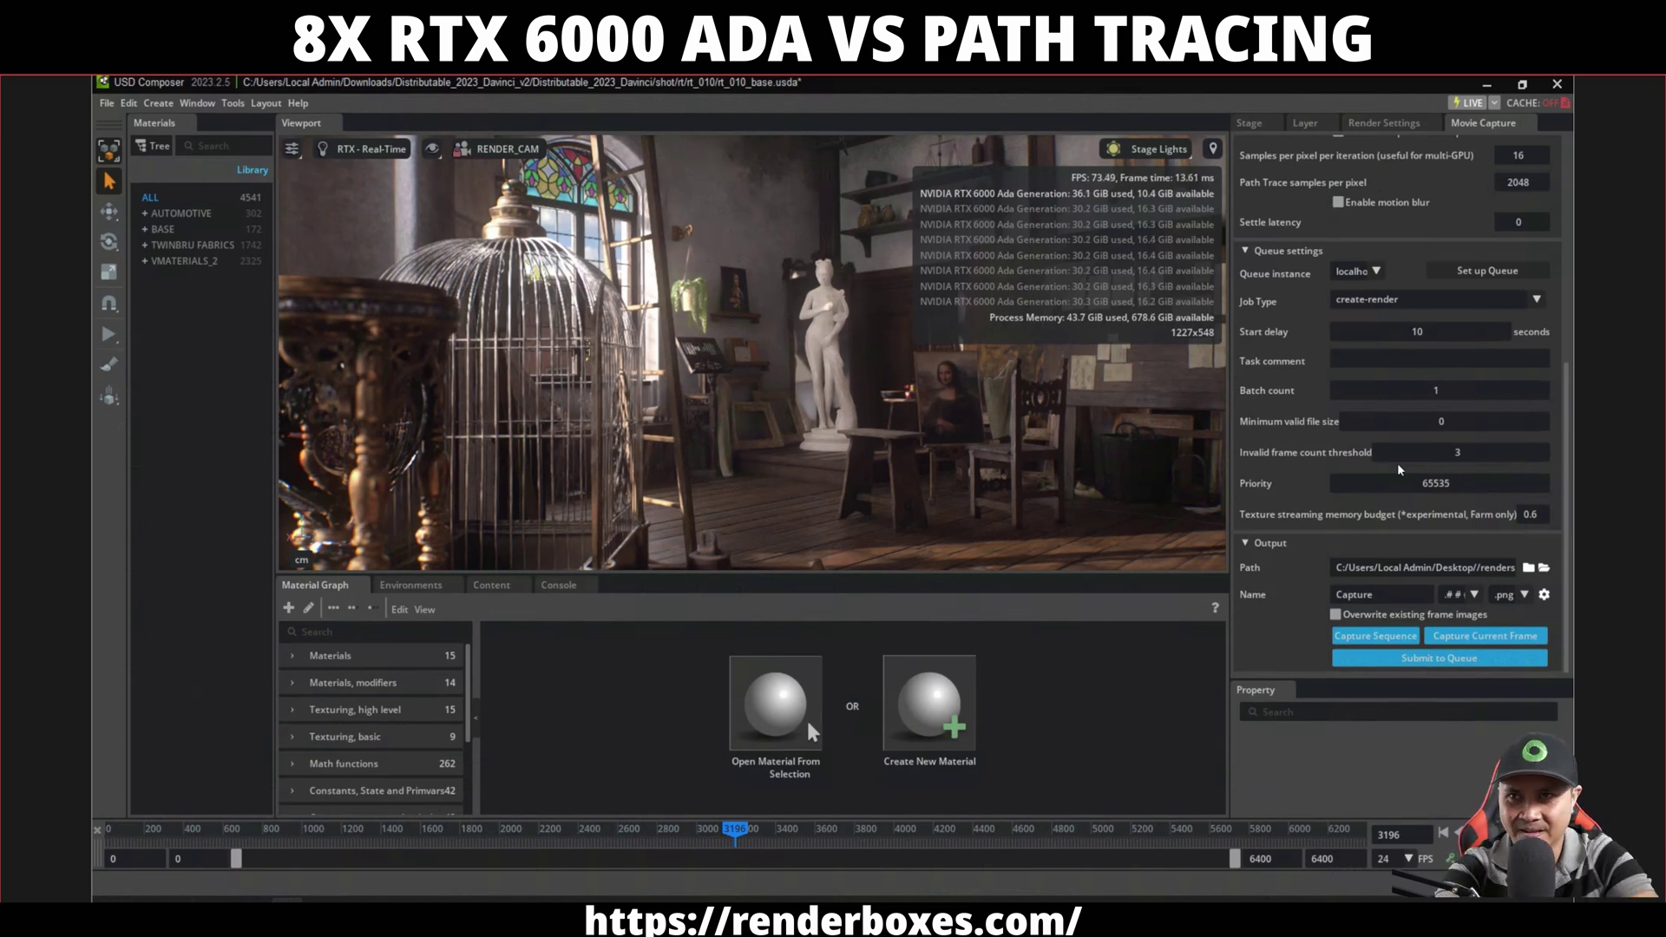
left_click(742, 830)
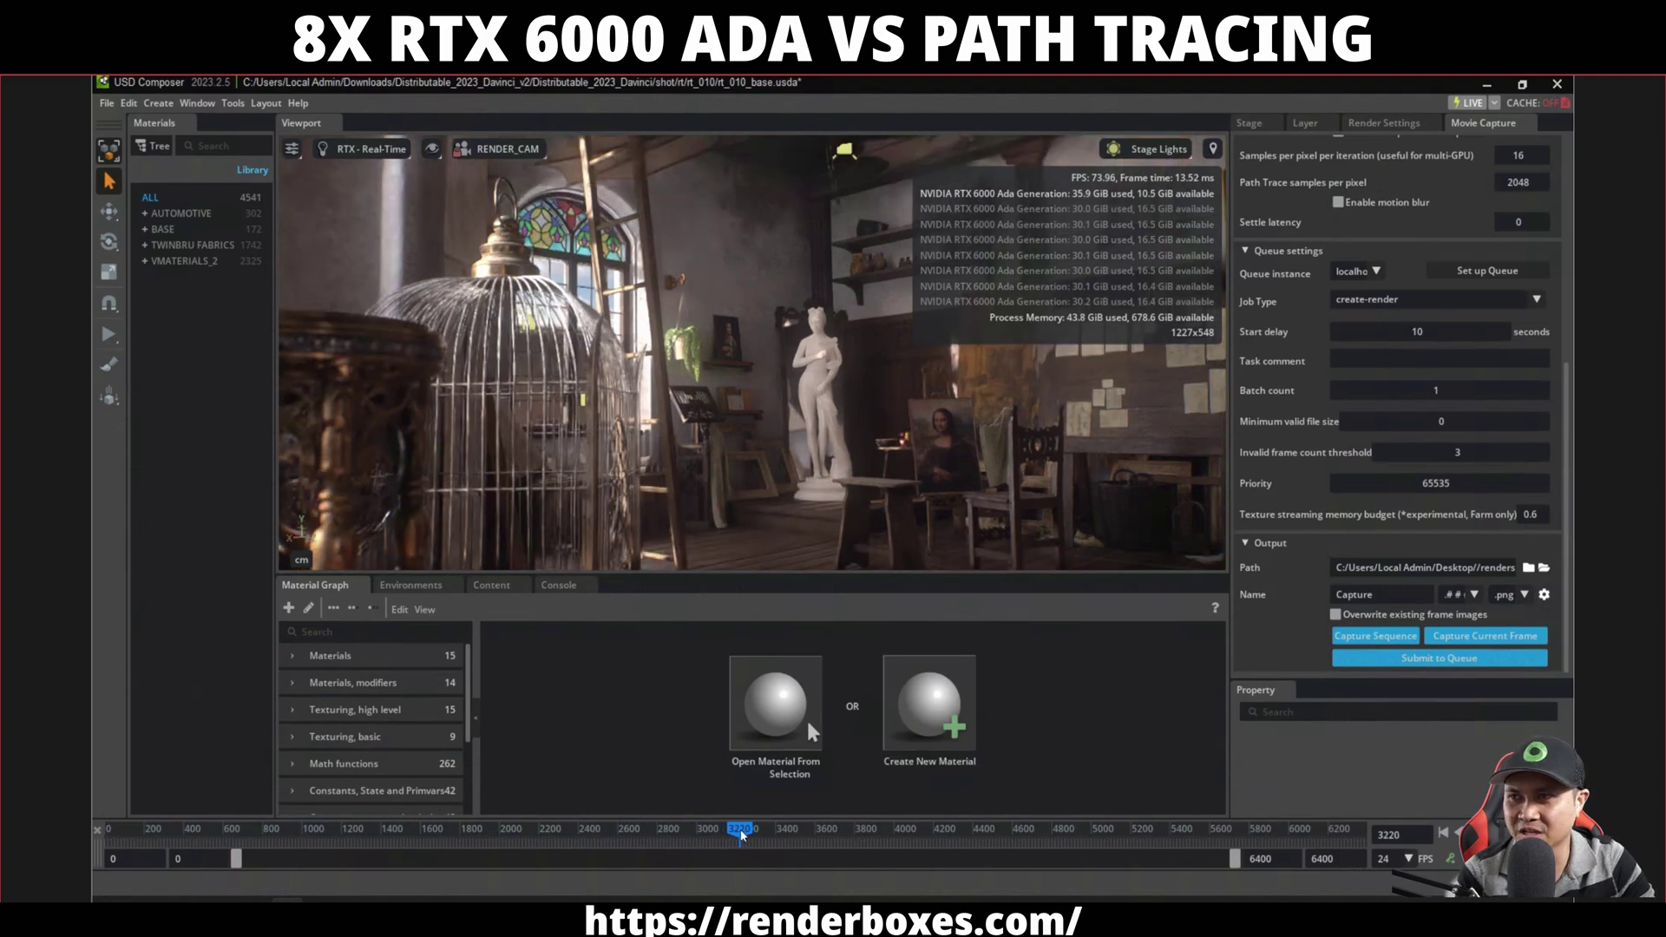
left_click_drag(740, 832, 728, 831)
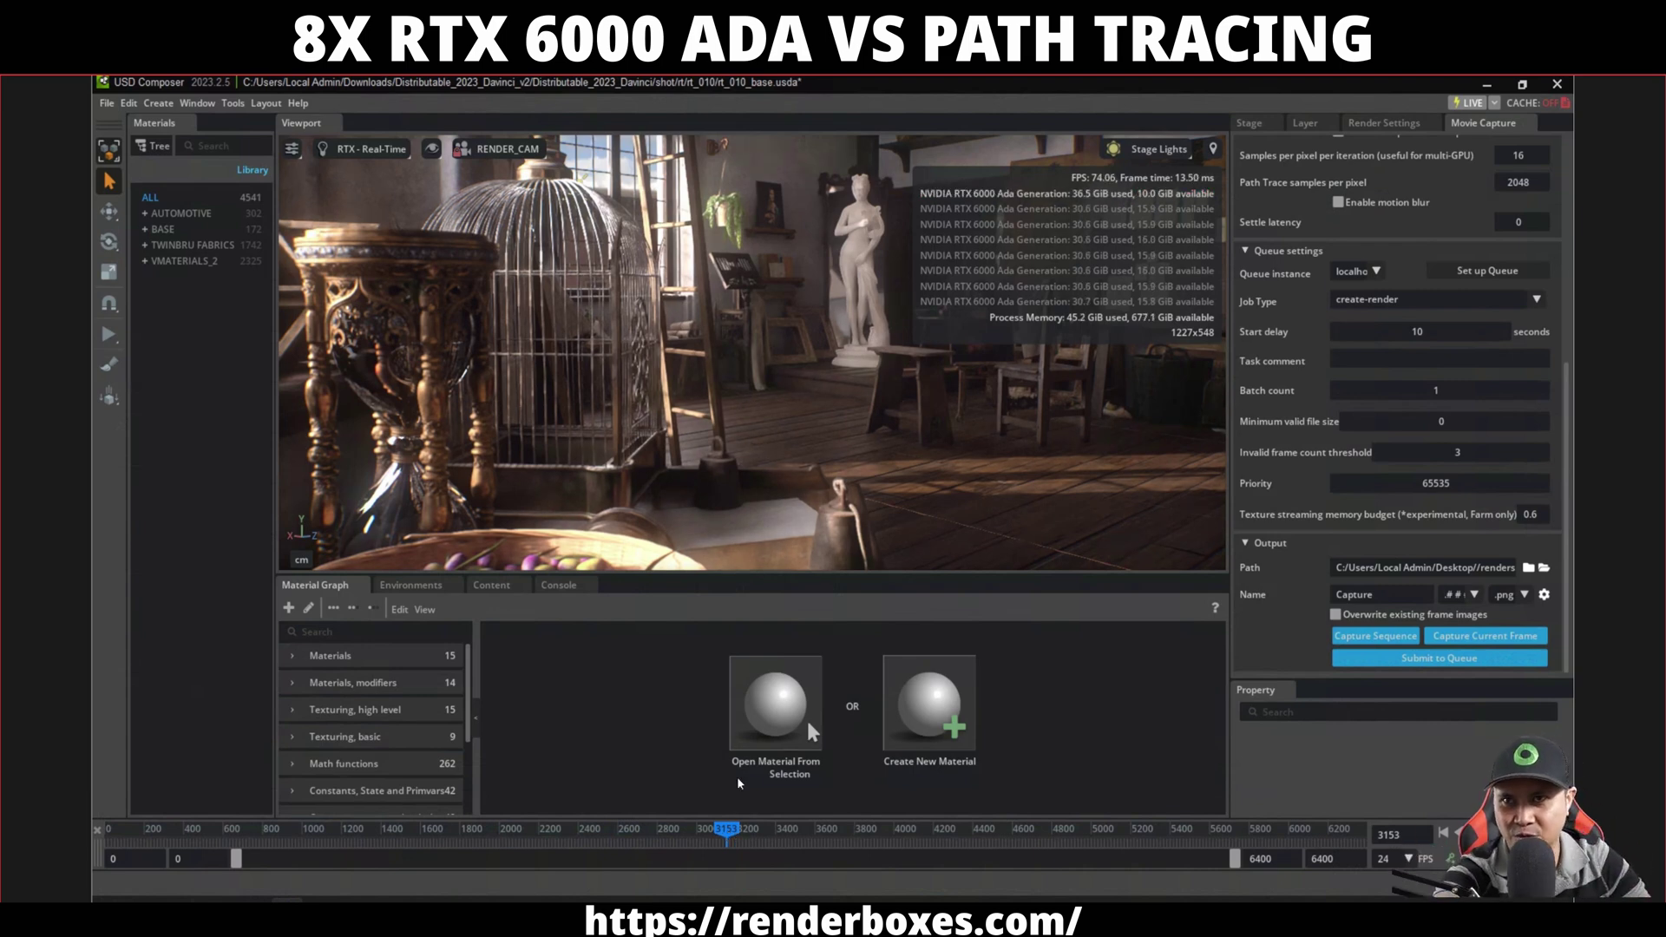
Capture frame 3153 as a path-traced 4K still and wait for the capture to finish.
left_click(1517, 640)
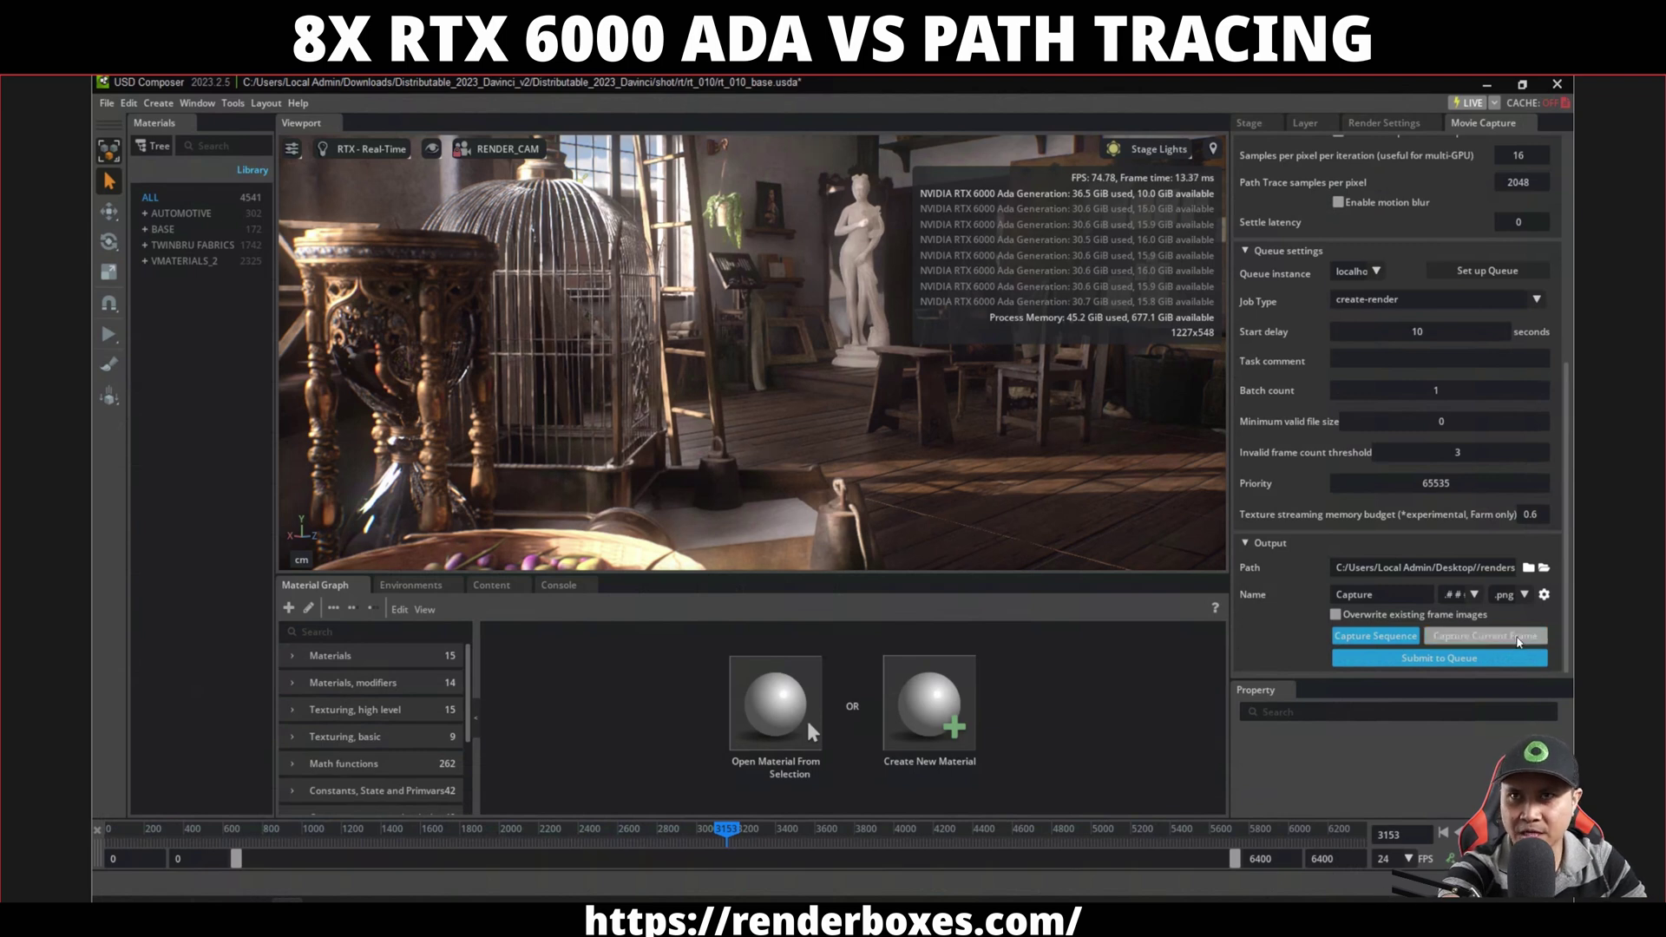
left_click(1518, 640)
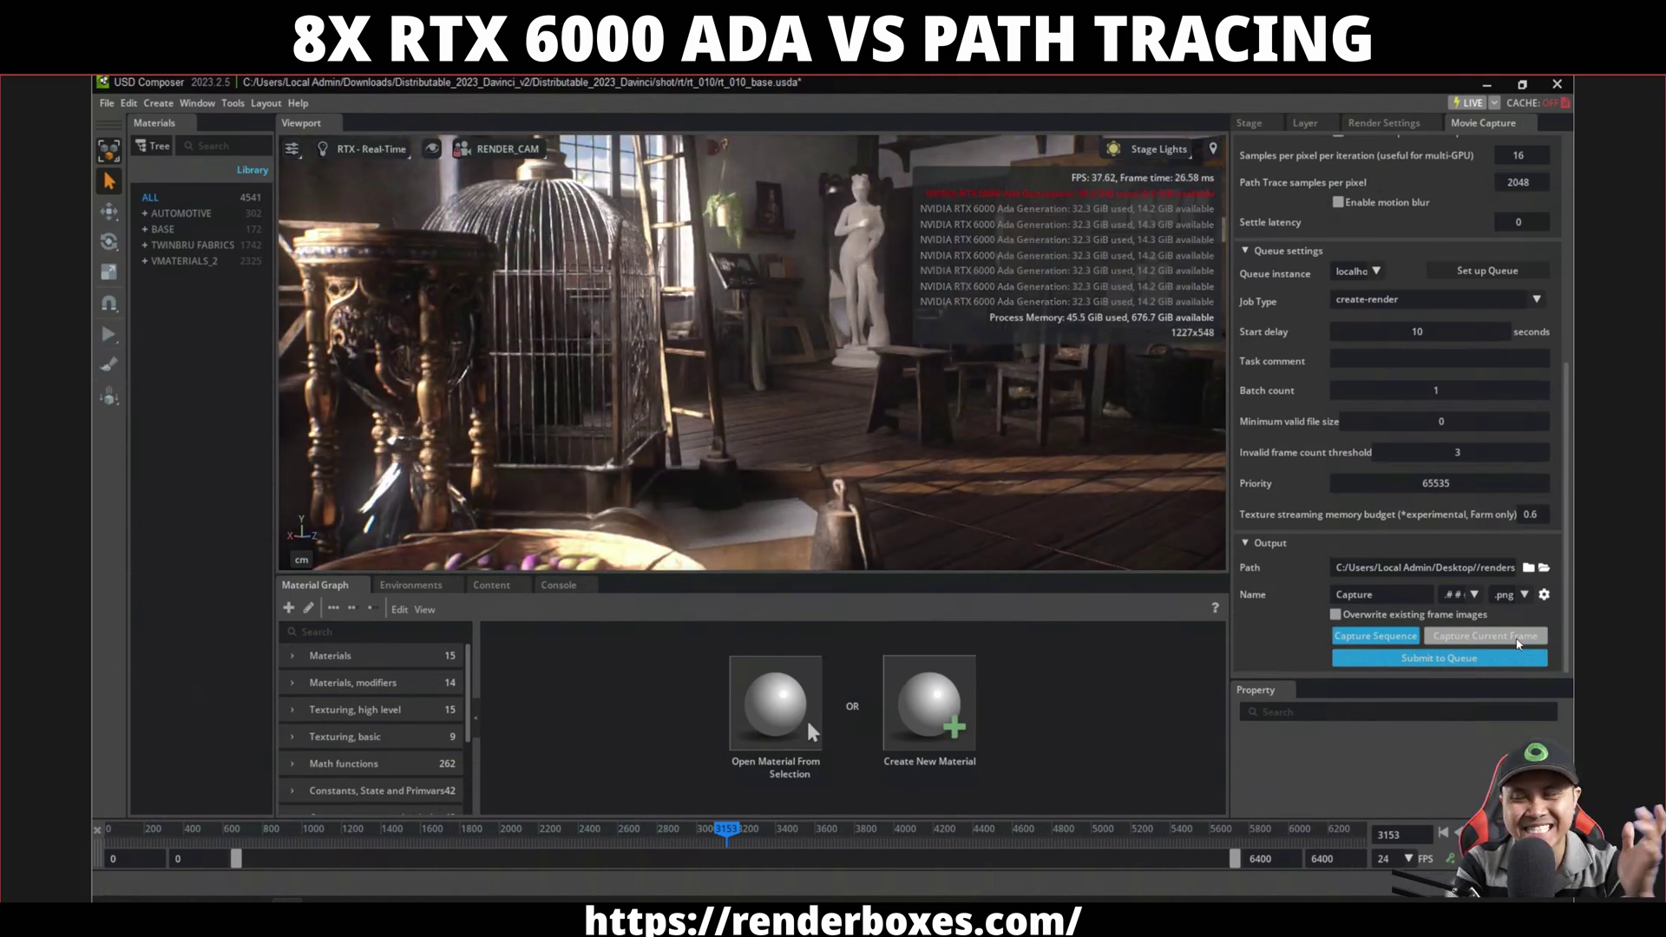
mouse_move(251, 916)
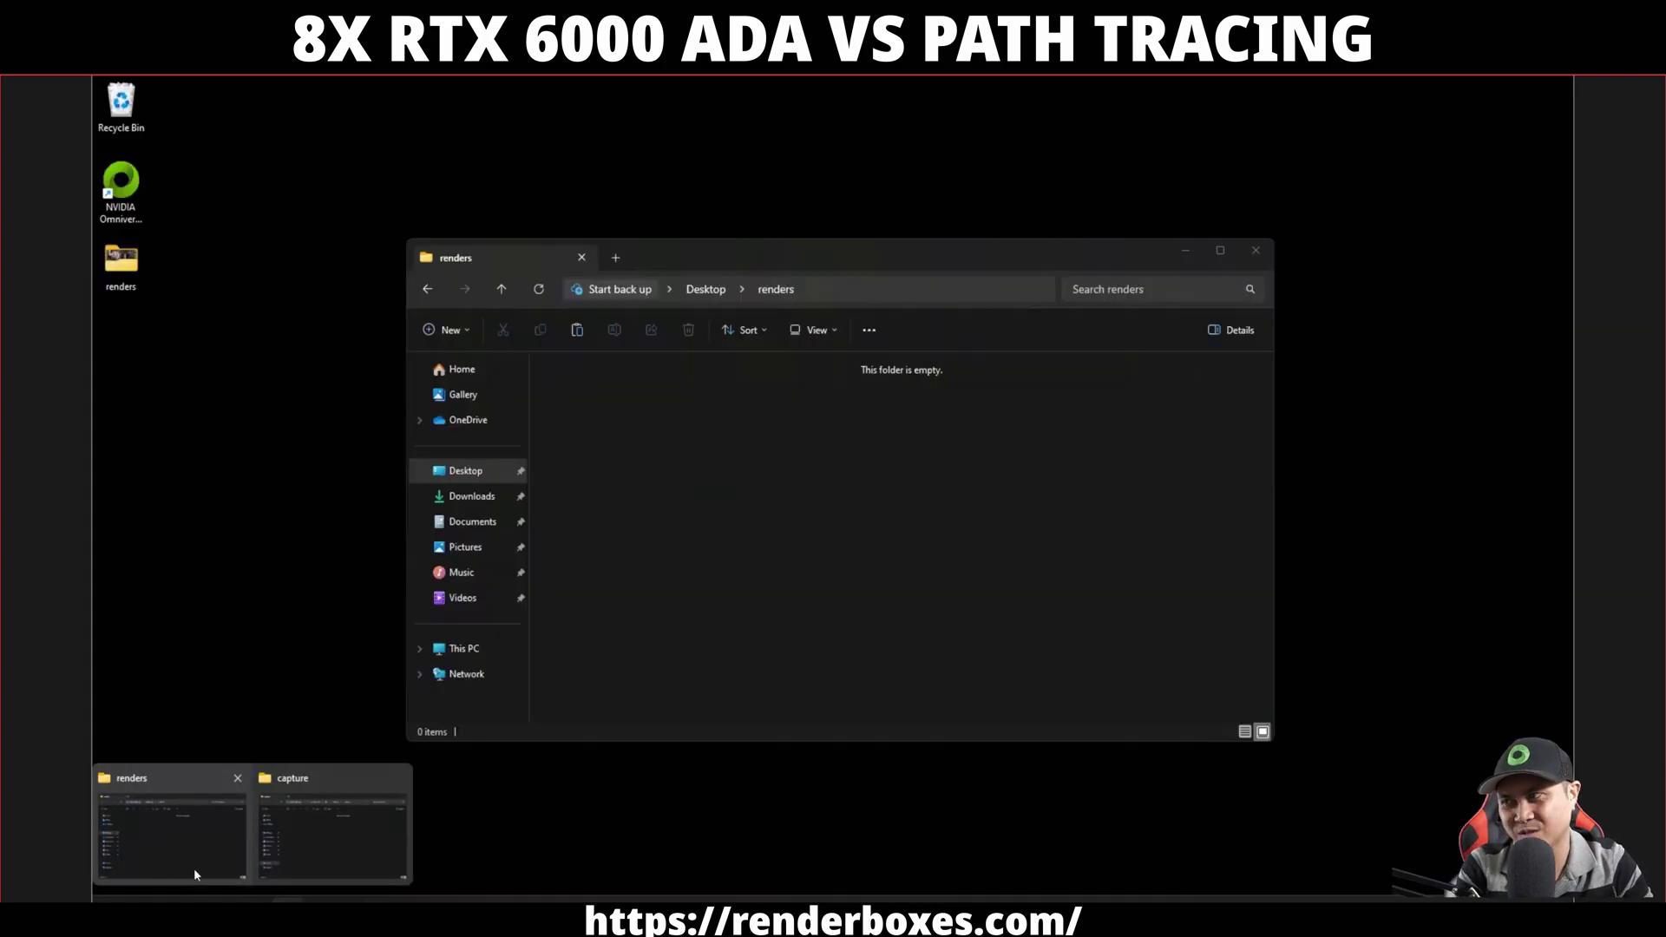
View Capture2 full size in Photos from the renders folder, then close it.
left_click(194, 866)
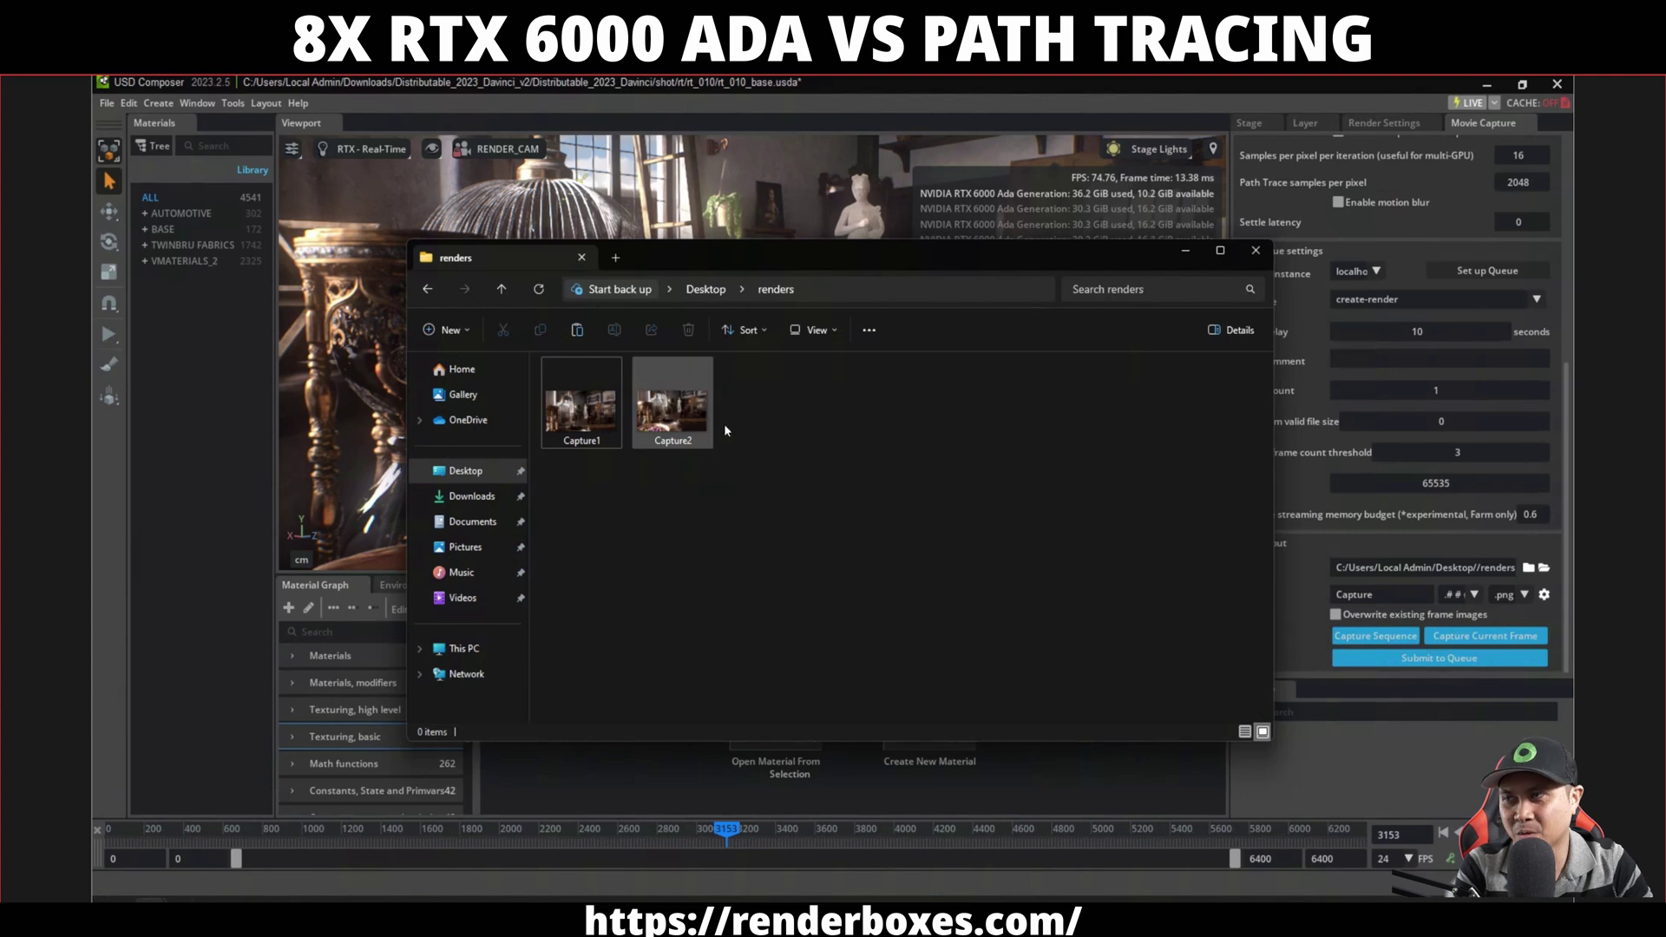
left_click(699, 425)
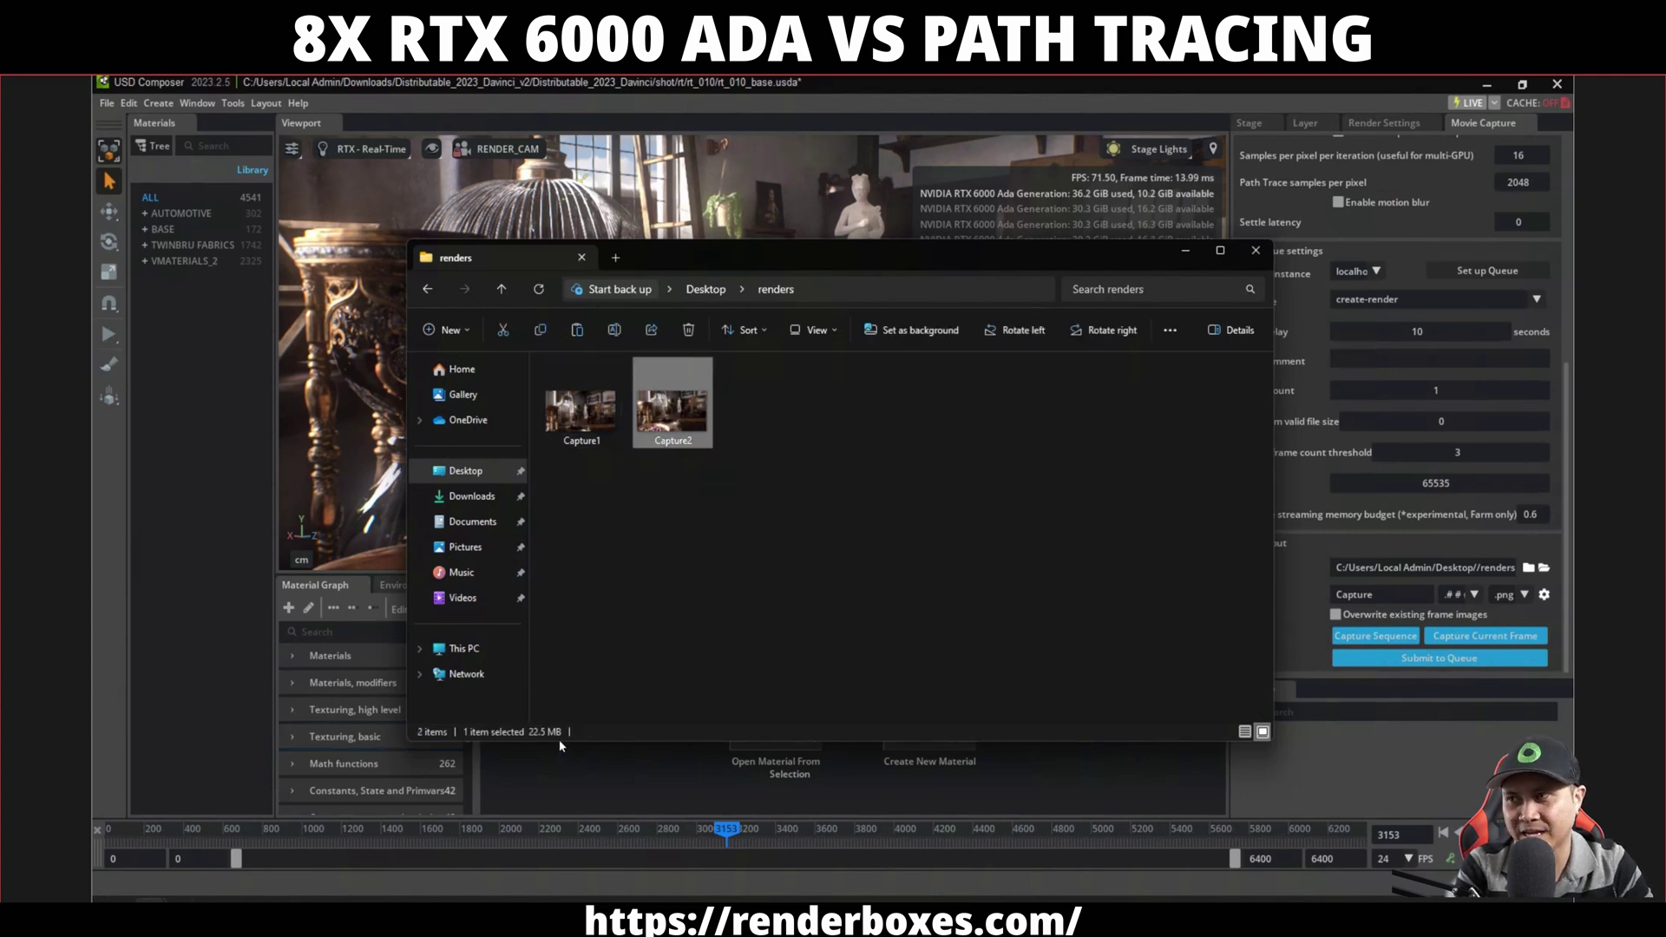
double_click(674, 420)
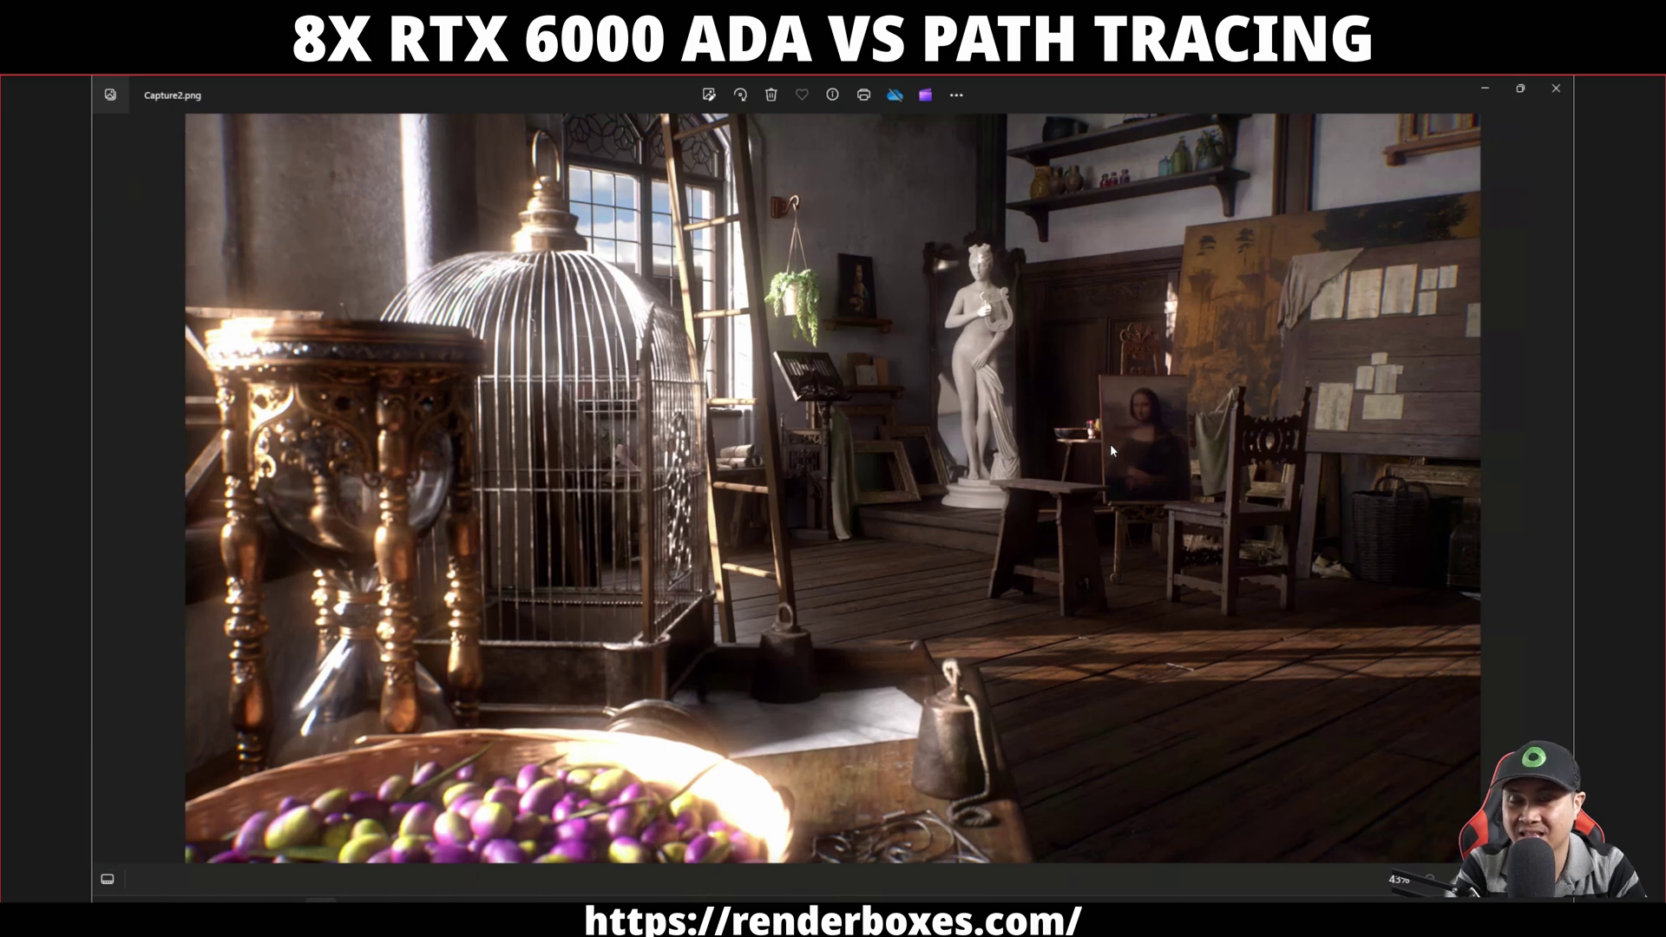
left_click(1557, 89)
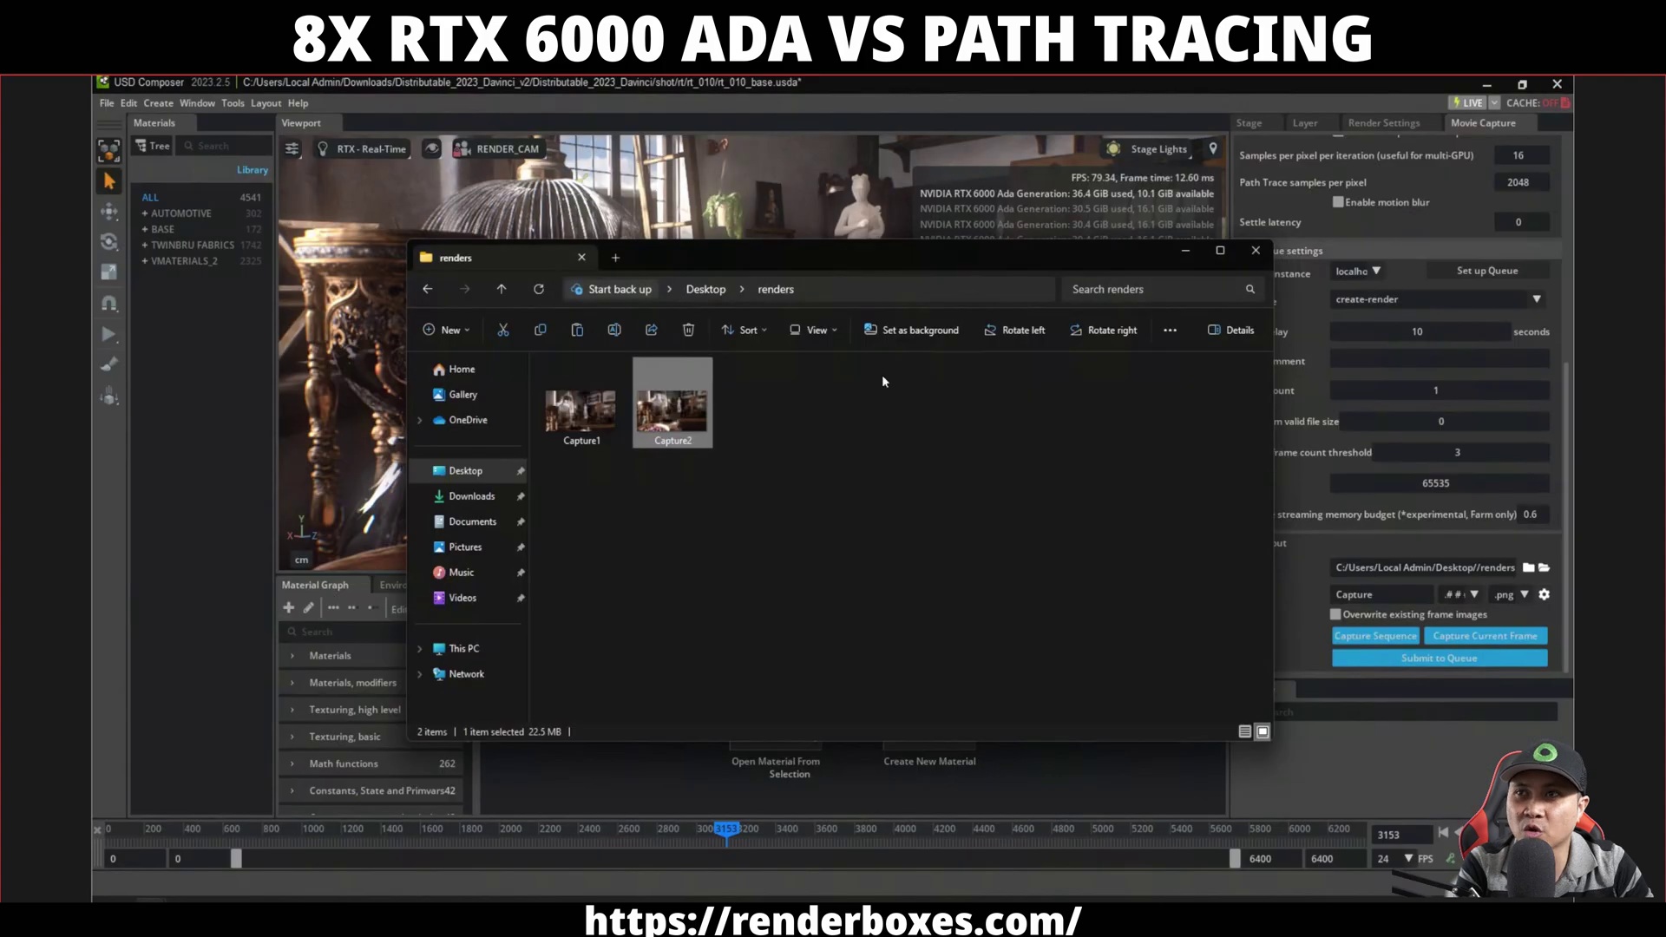
Change the Movie Capture Path Trace samples per pixel from 2048 to 4096.
left_click(1186, 251)
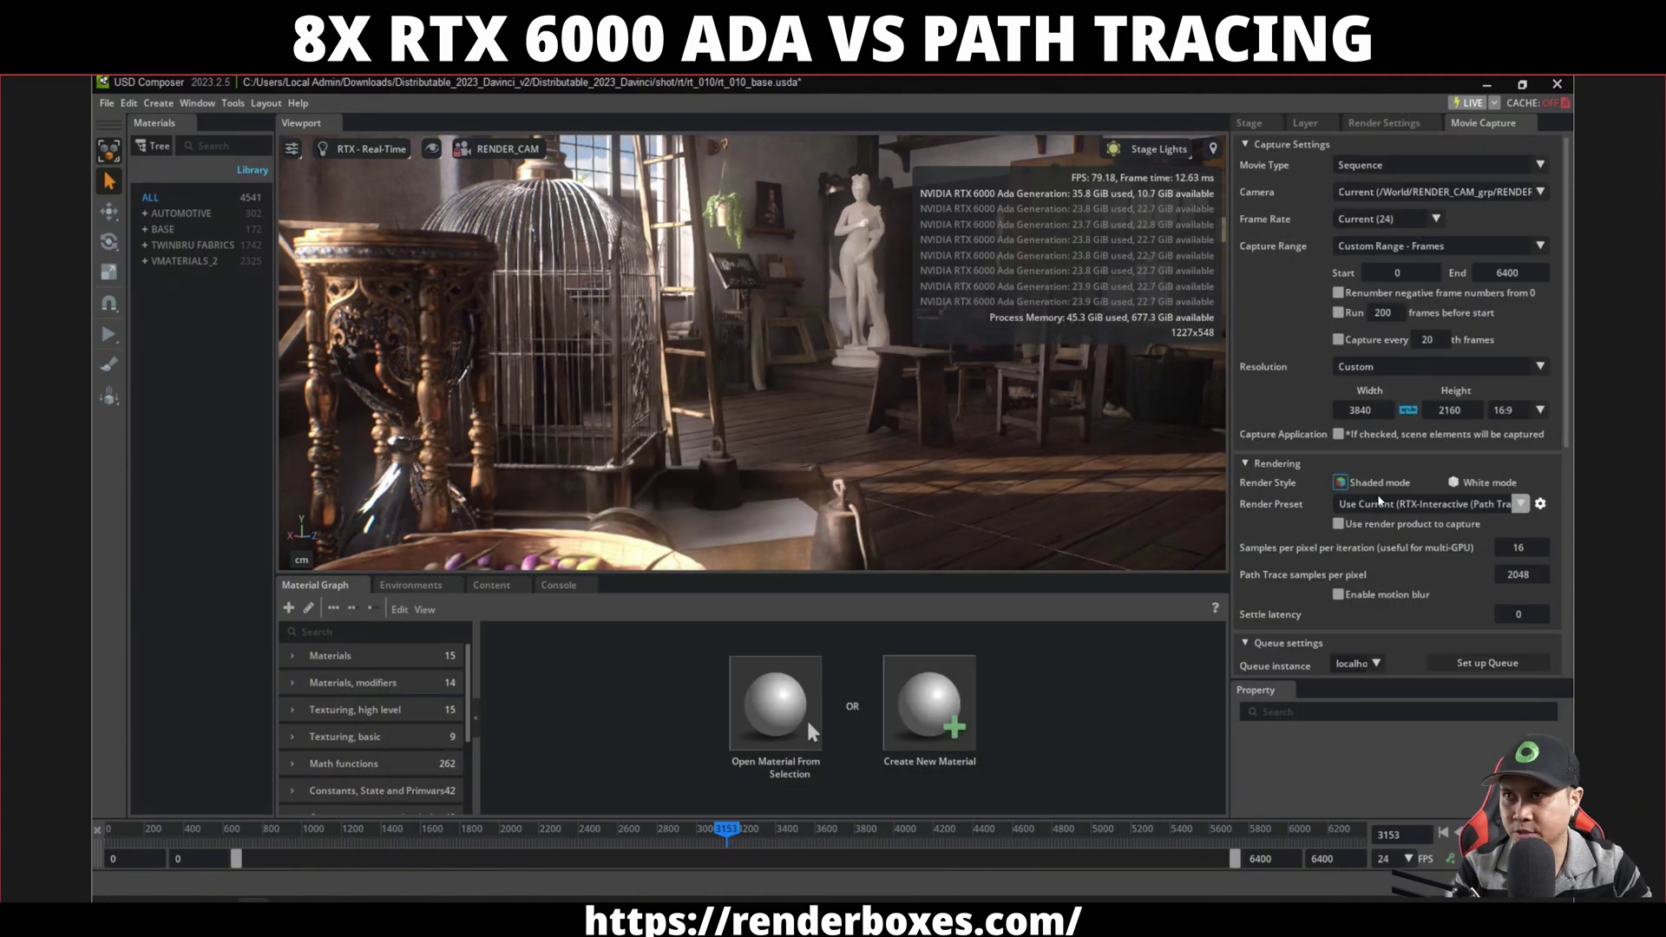
double_click(1517, 574)
key("BackSpace")
key("BackSpace")
key("BackSpace")
key("BackSpace")
type("4096")
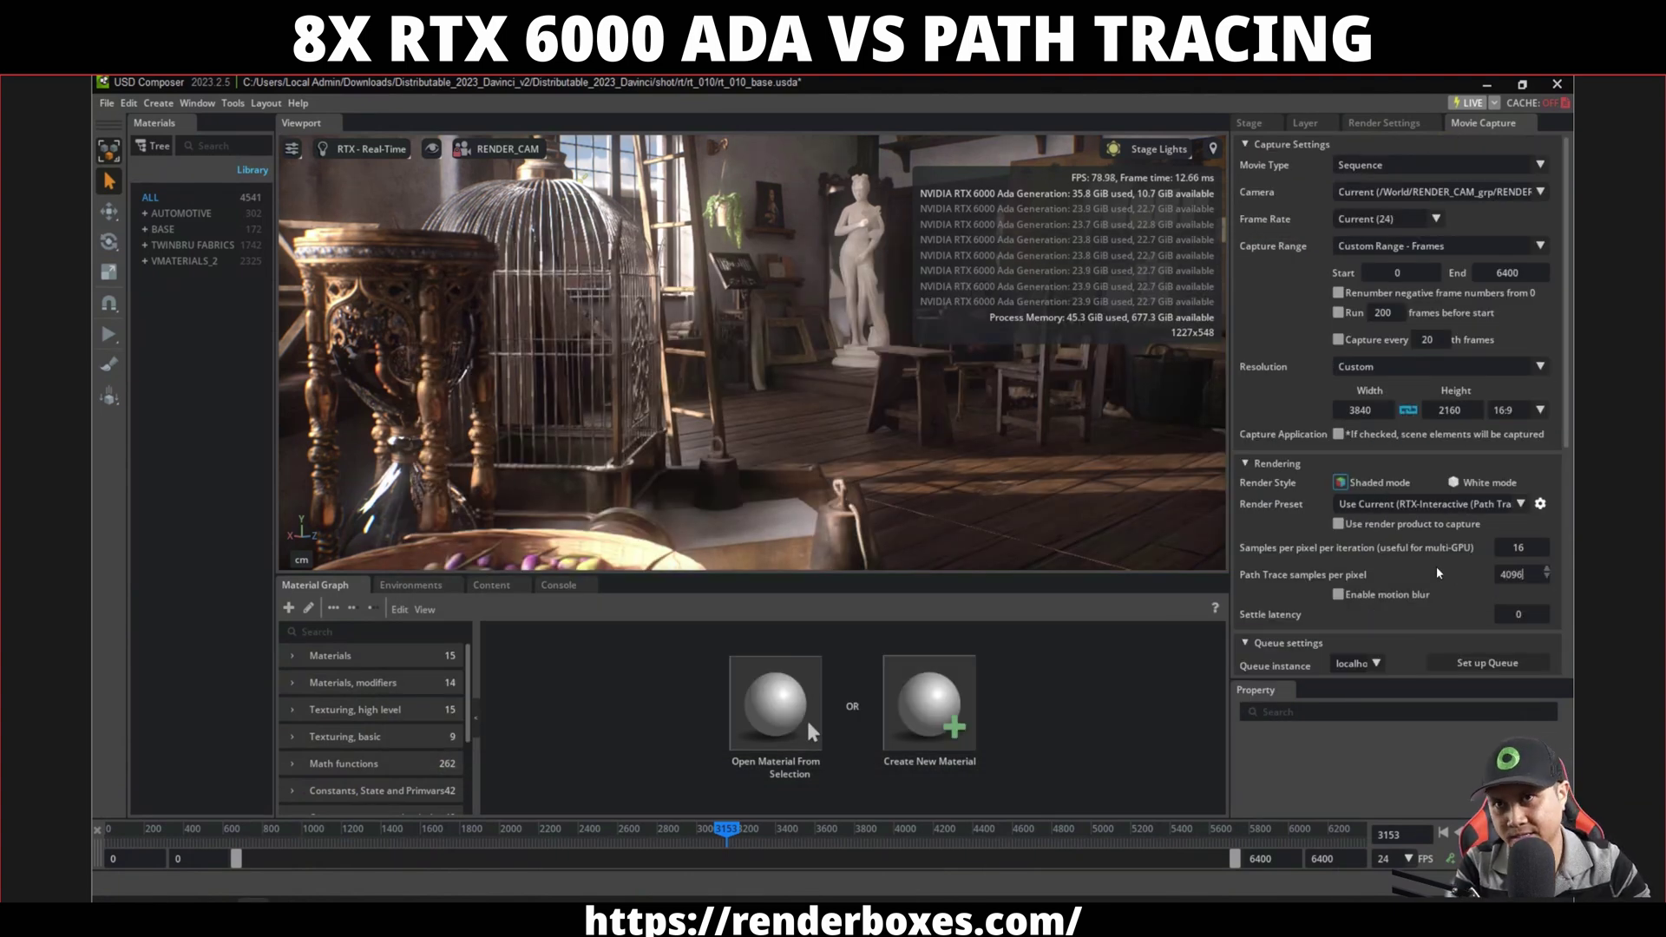
key("Return")
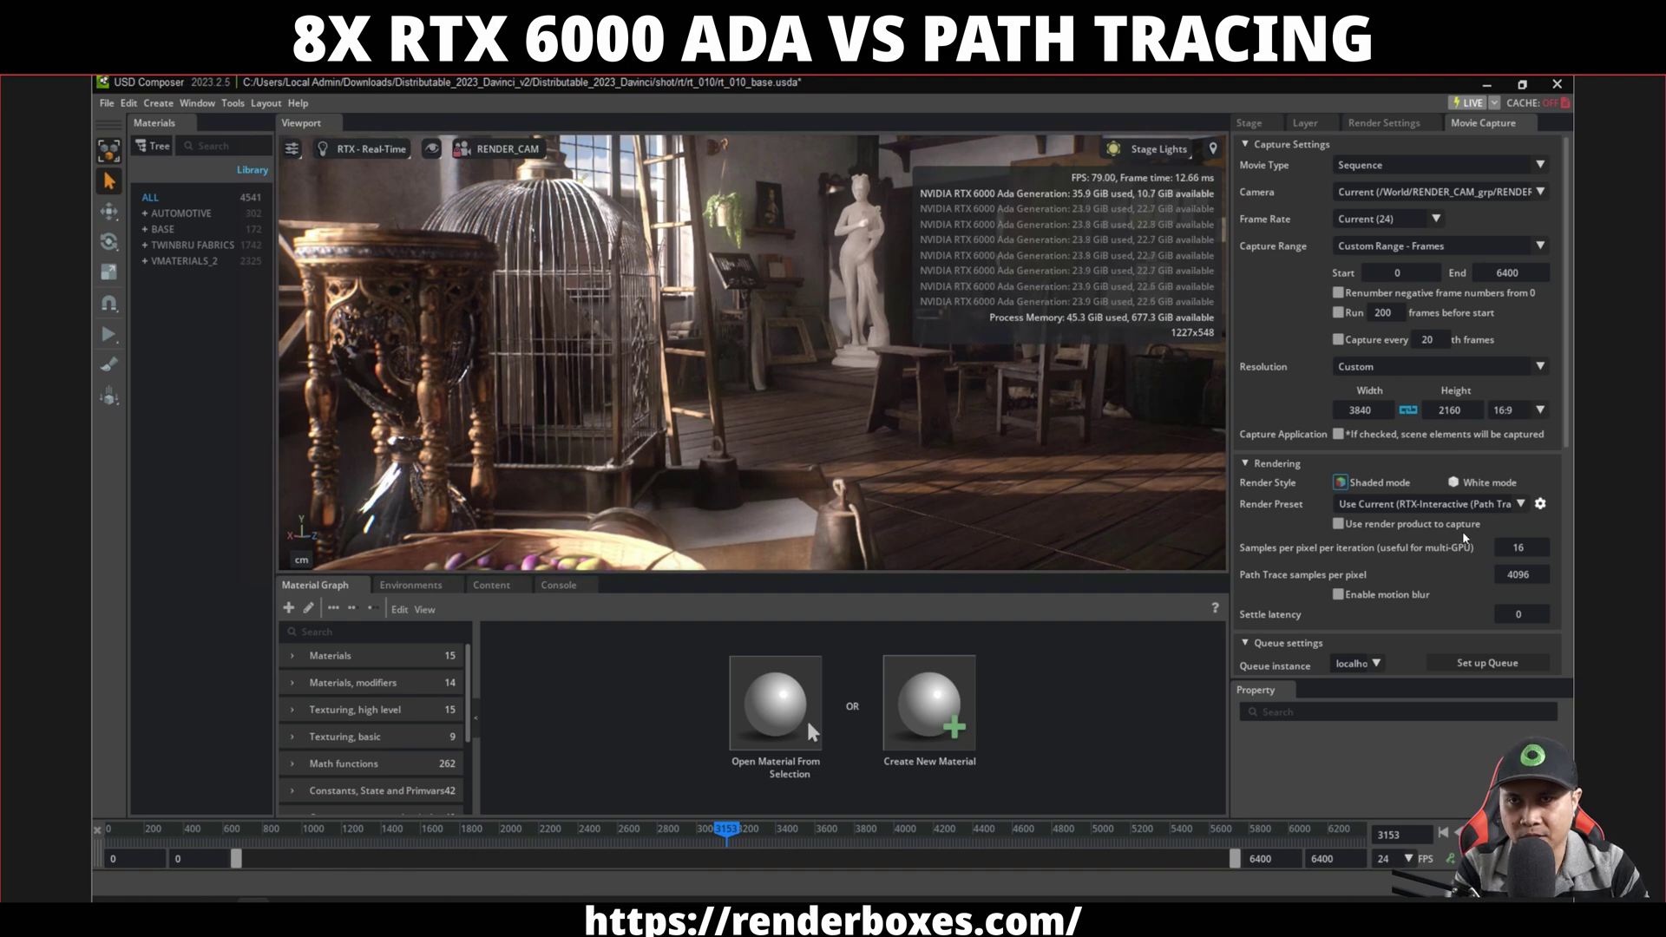
Scroll the Movie Capture panel down to the Output section and the capture buttons.
scroll(1465, 537, "down", 5)
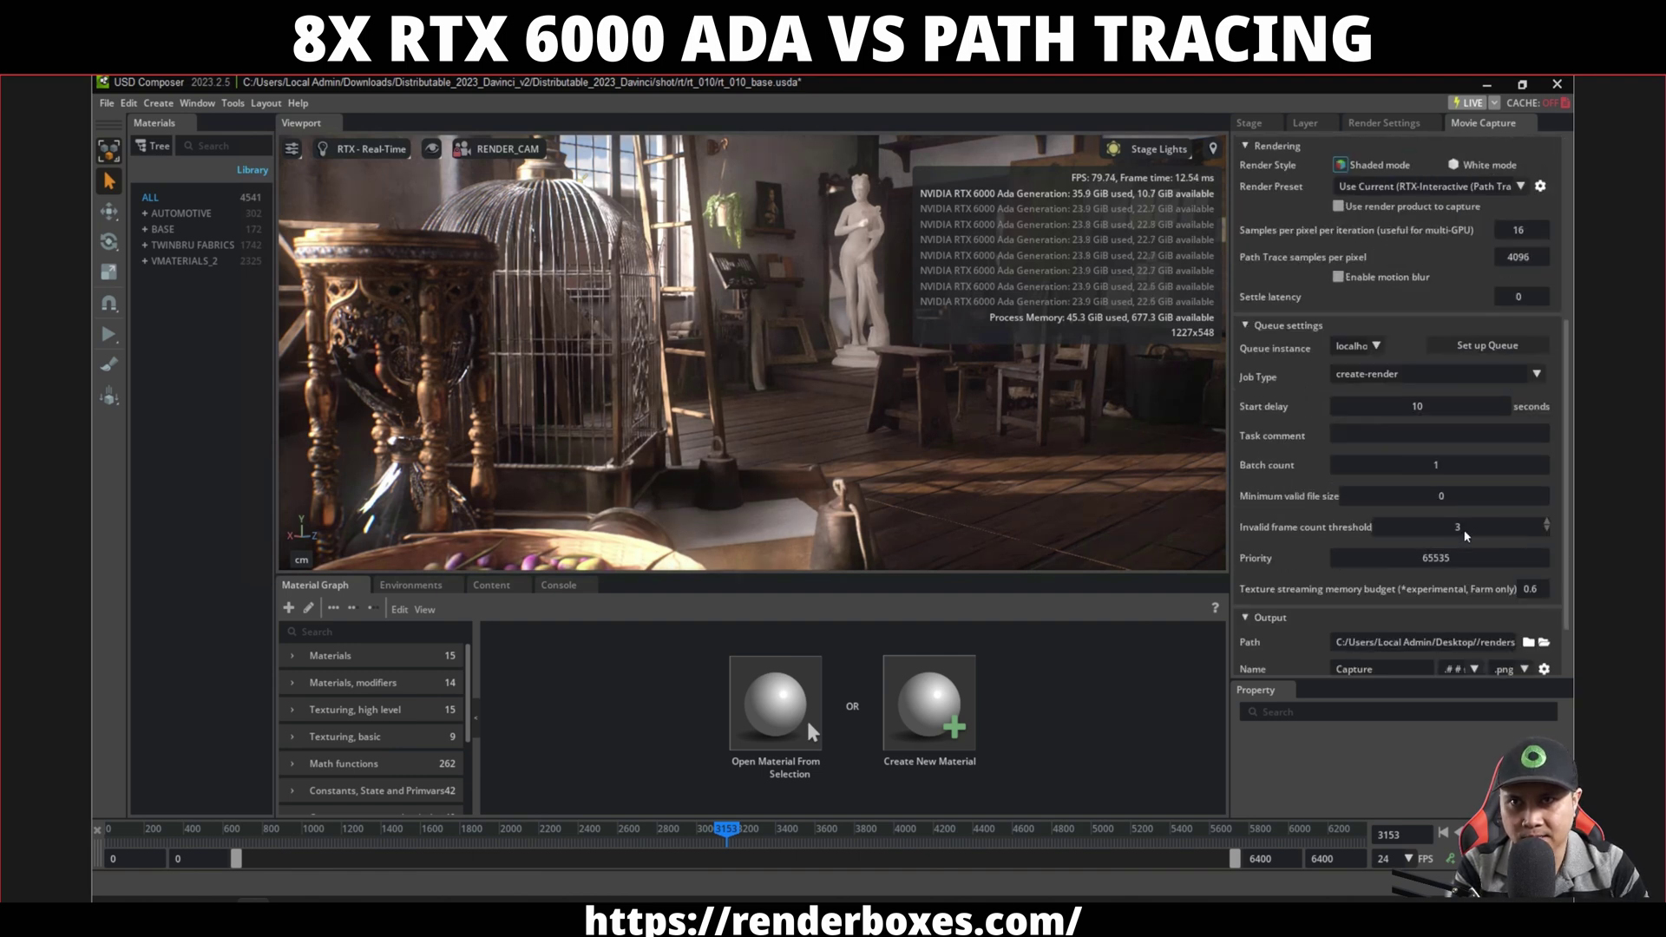
scroll(1474, 527, "down", 2)
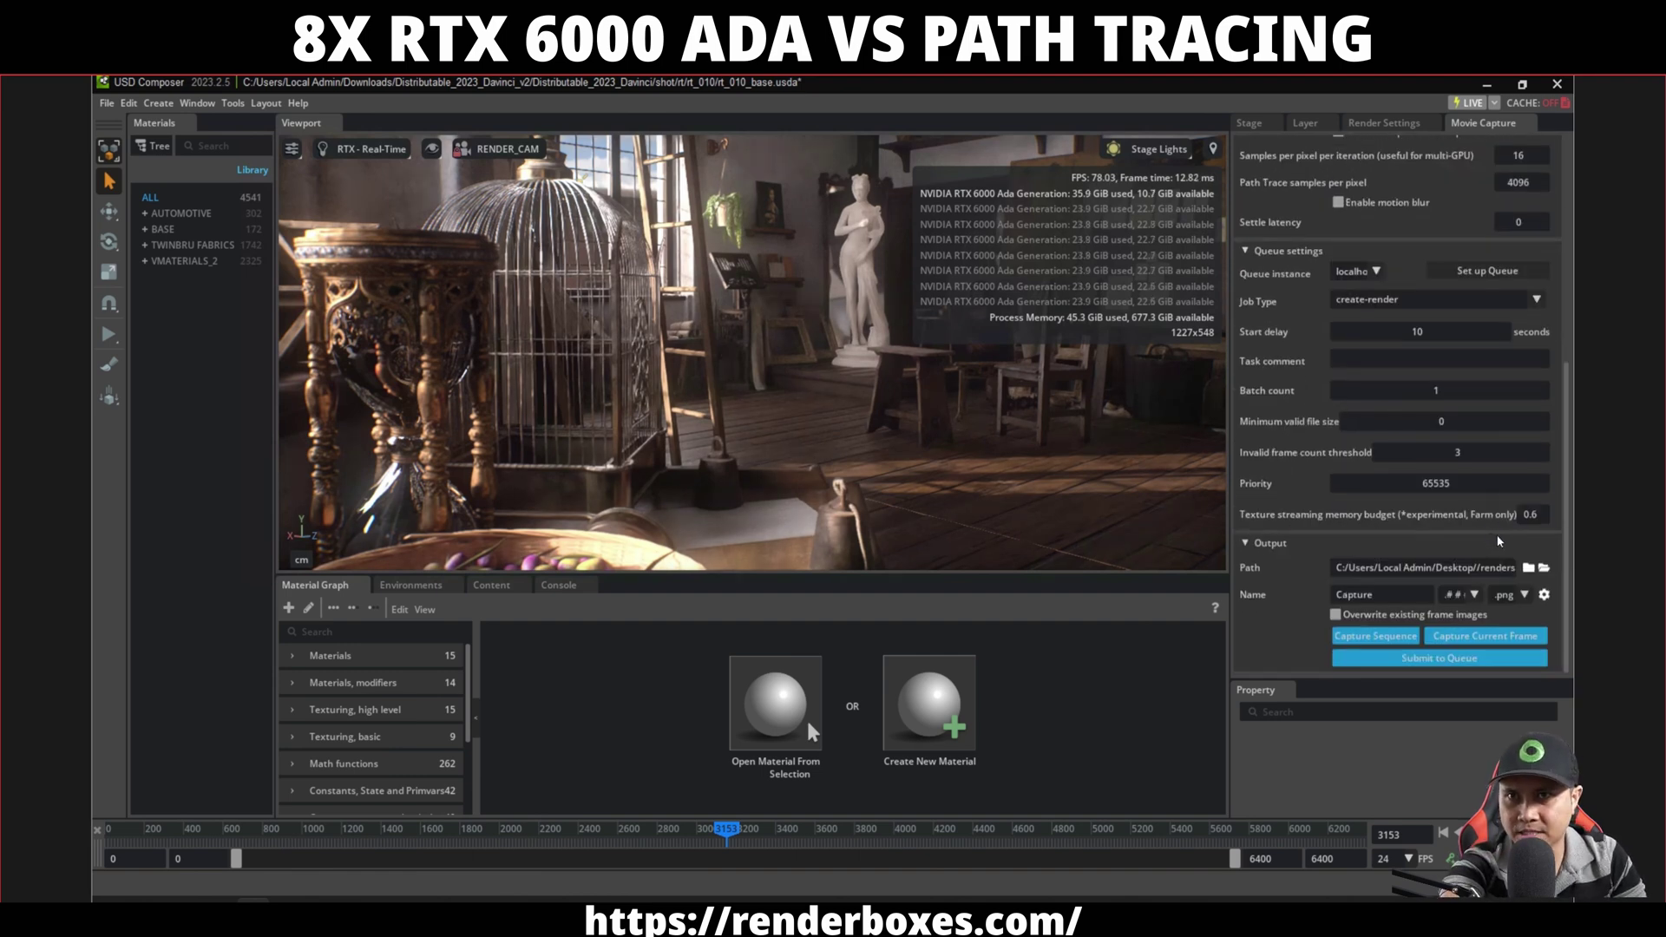
Capture frame 3153 as a 4096-samples-per-pixel path-traced still.
left_click(1519, 637)
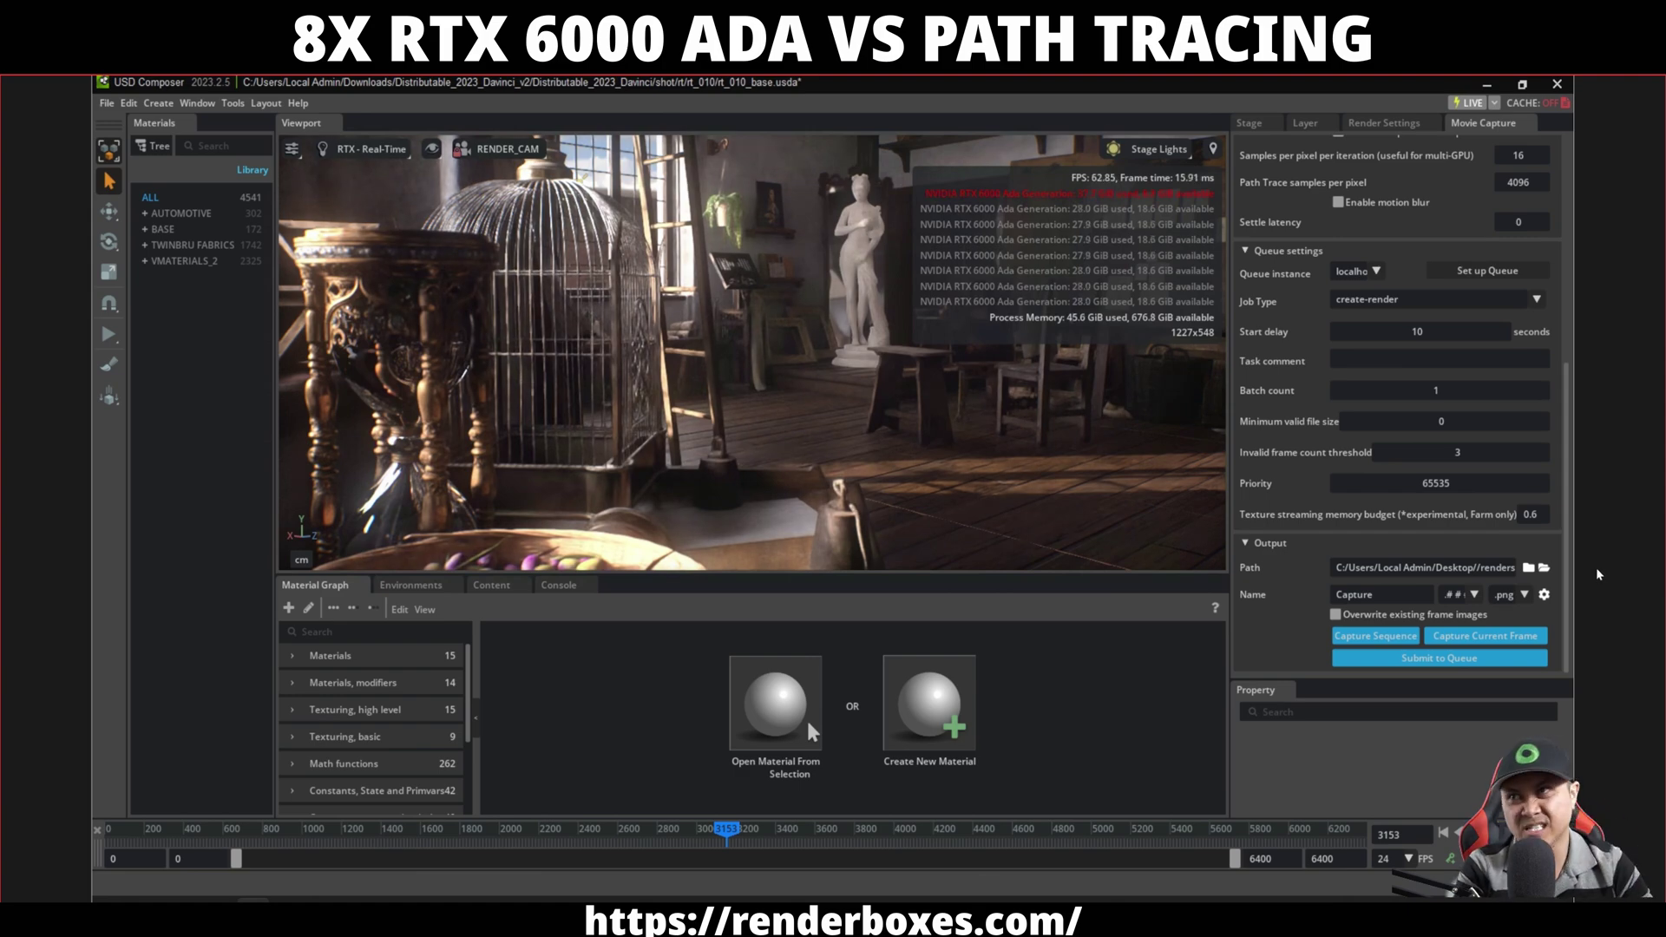
Preview Capture3 full size from the renders folder, then close it.
left_click(1544, 568)
double_click(738, 390)
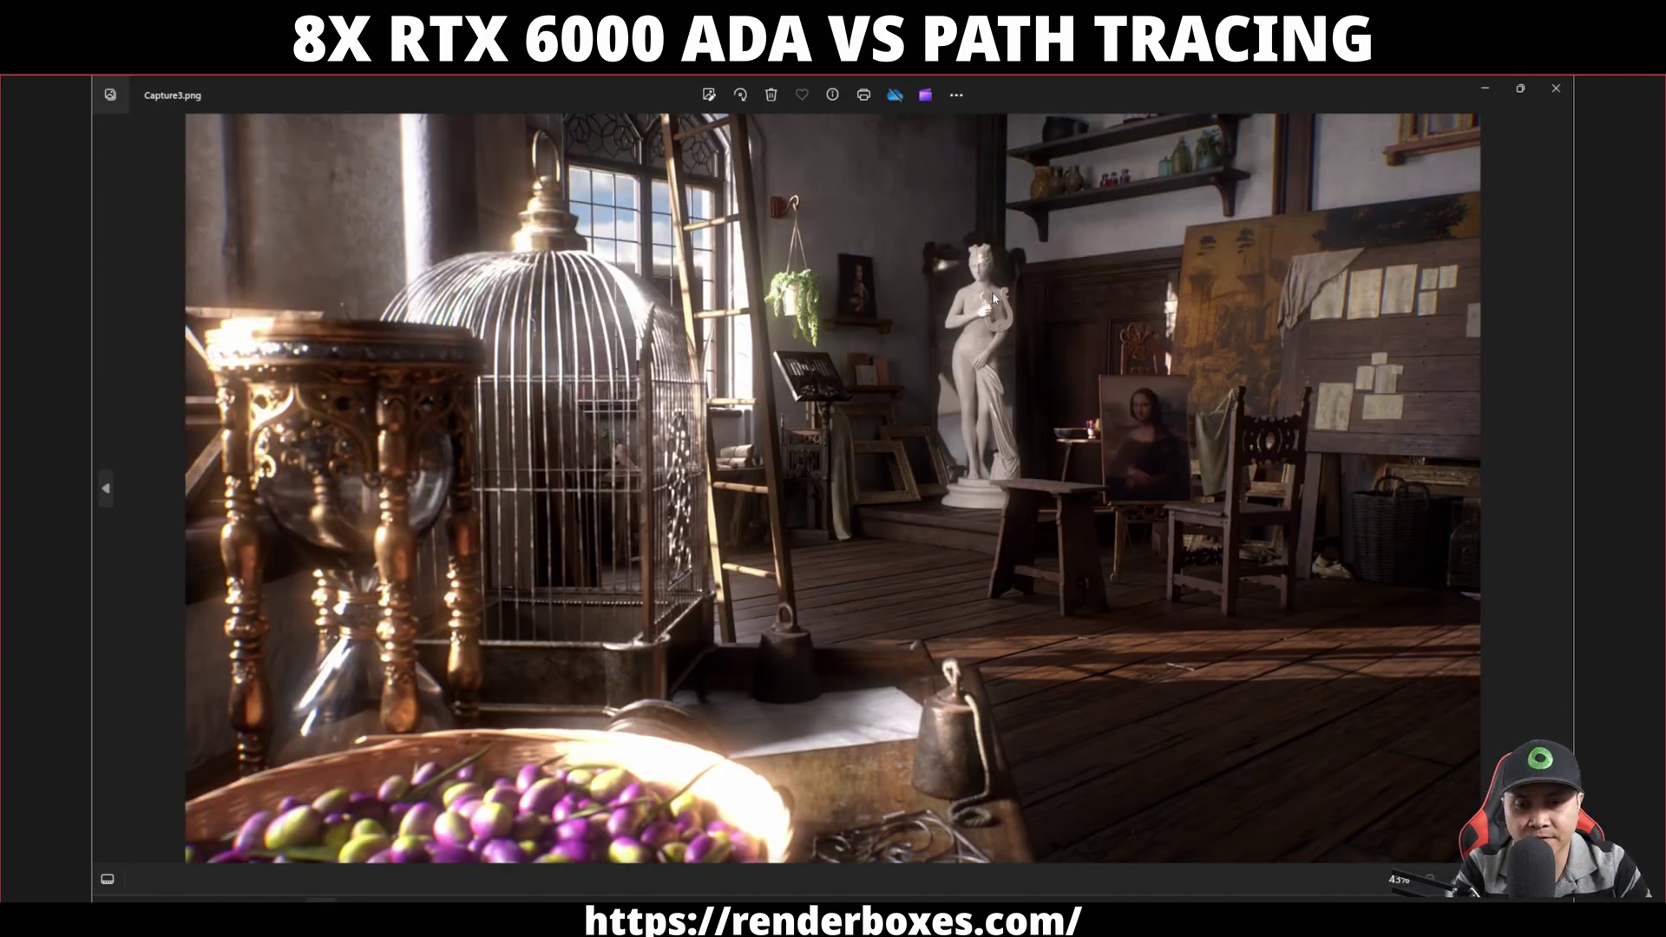
left_click(1565, 92)
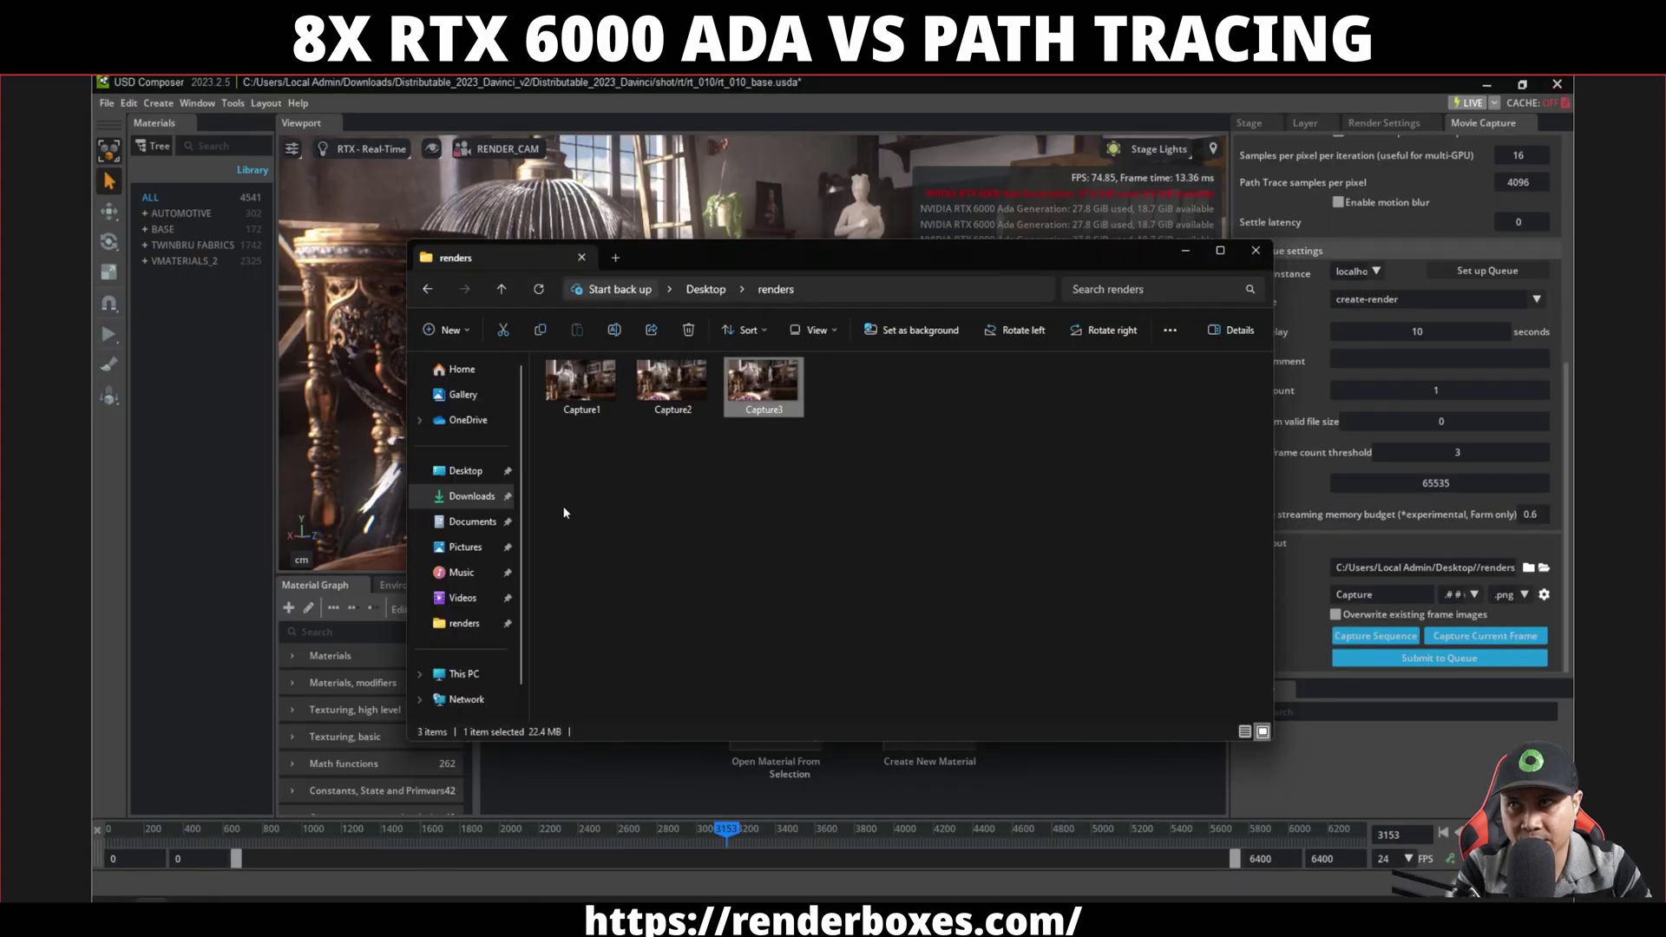
Create an empty folder named 'movie' inside renders and return to USD Composer.
right_click(589, 519)
mouse_move(647, 644)
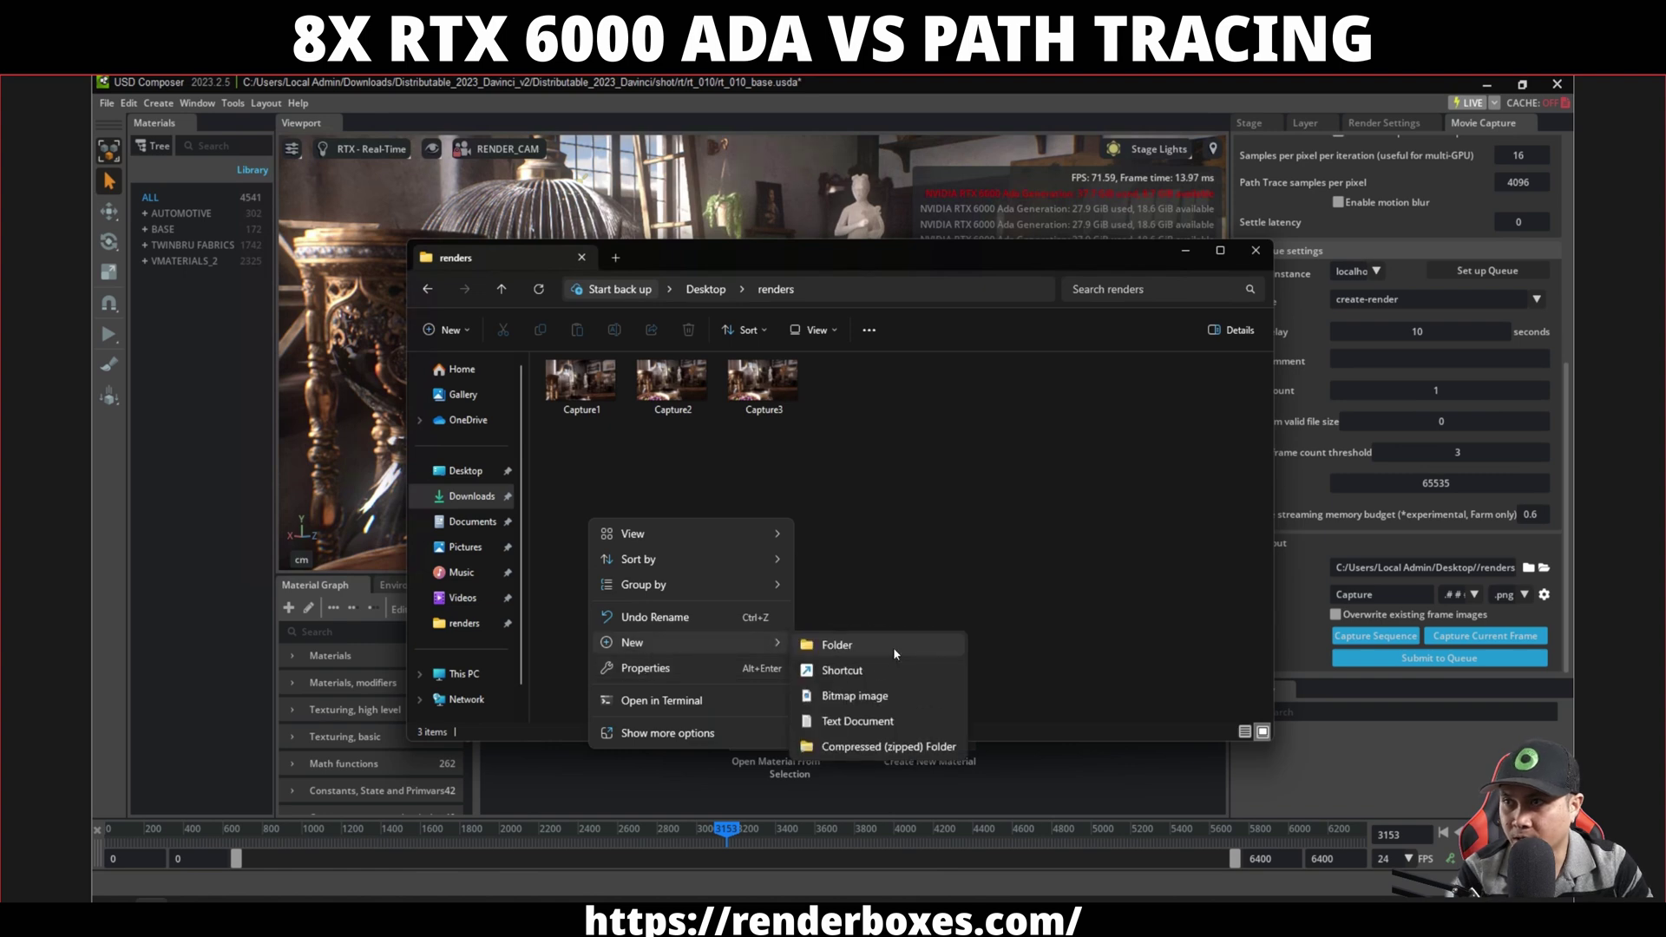
left_click(894, 649)
type("movie")
key("Return")
key("Return")
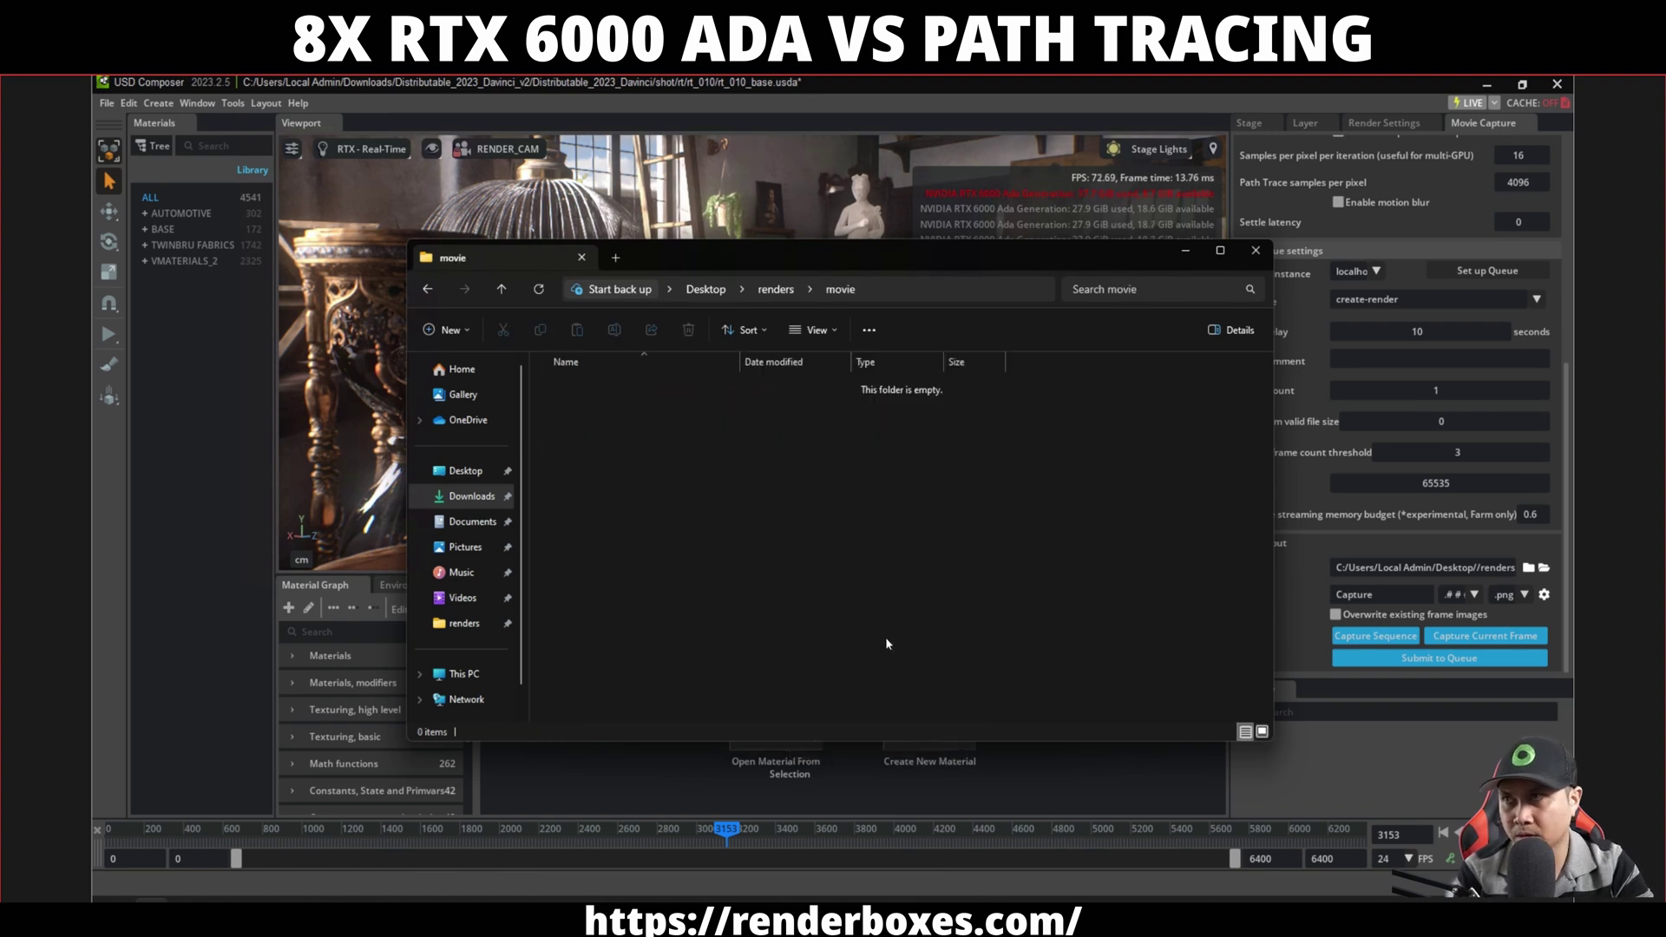
left_click(1529, 568)
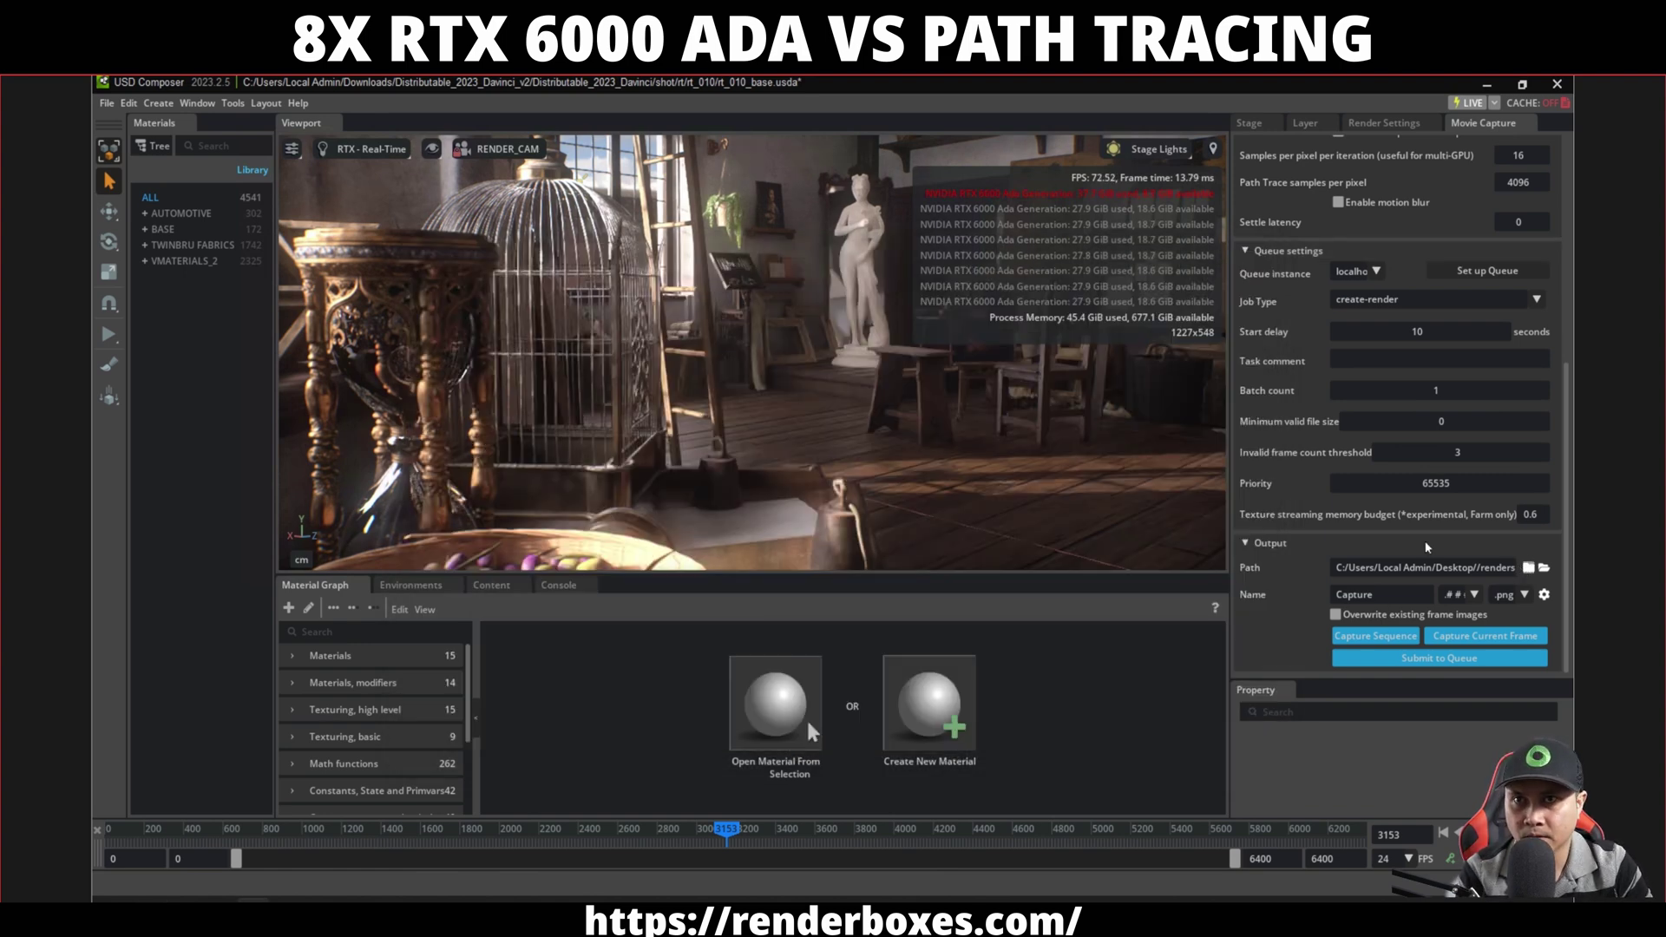
left_click(1528, 569)
left_click(729, 343)
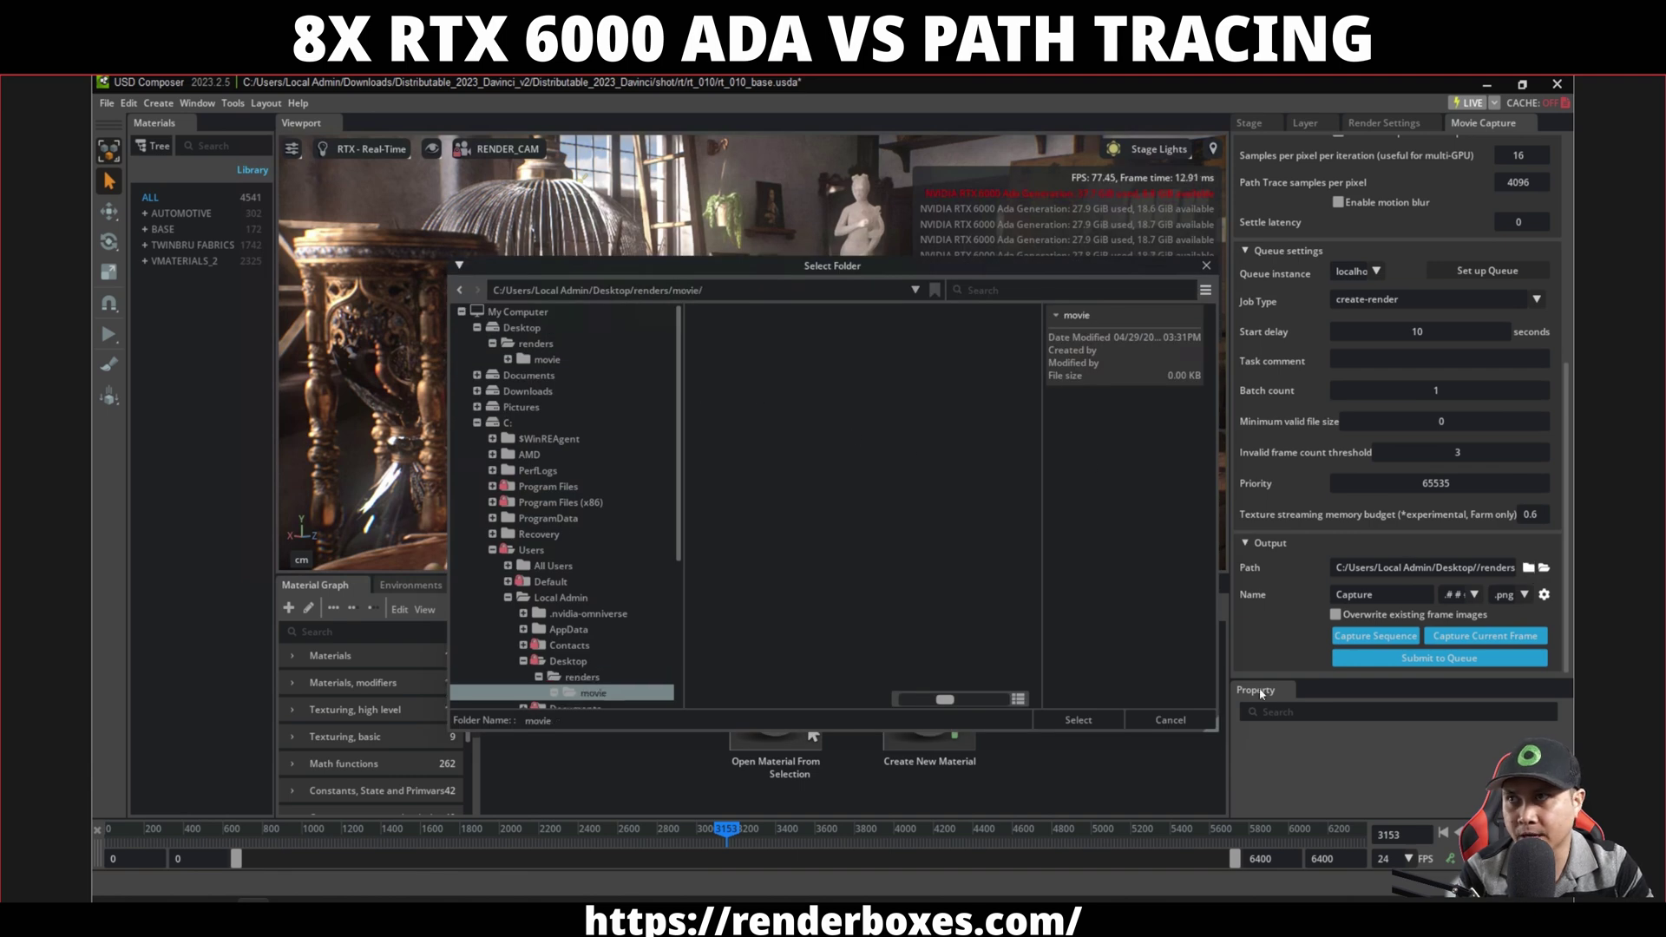
left_click(1111, 720)
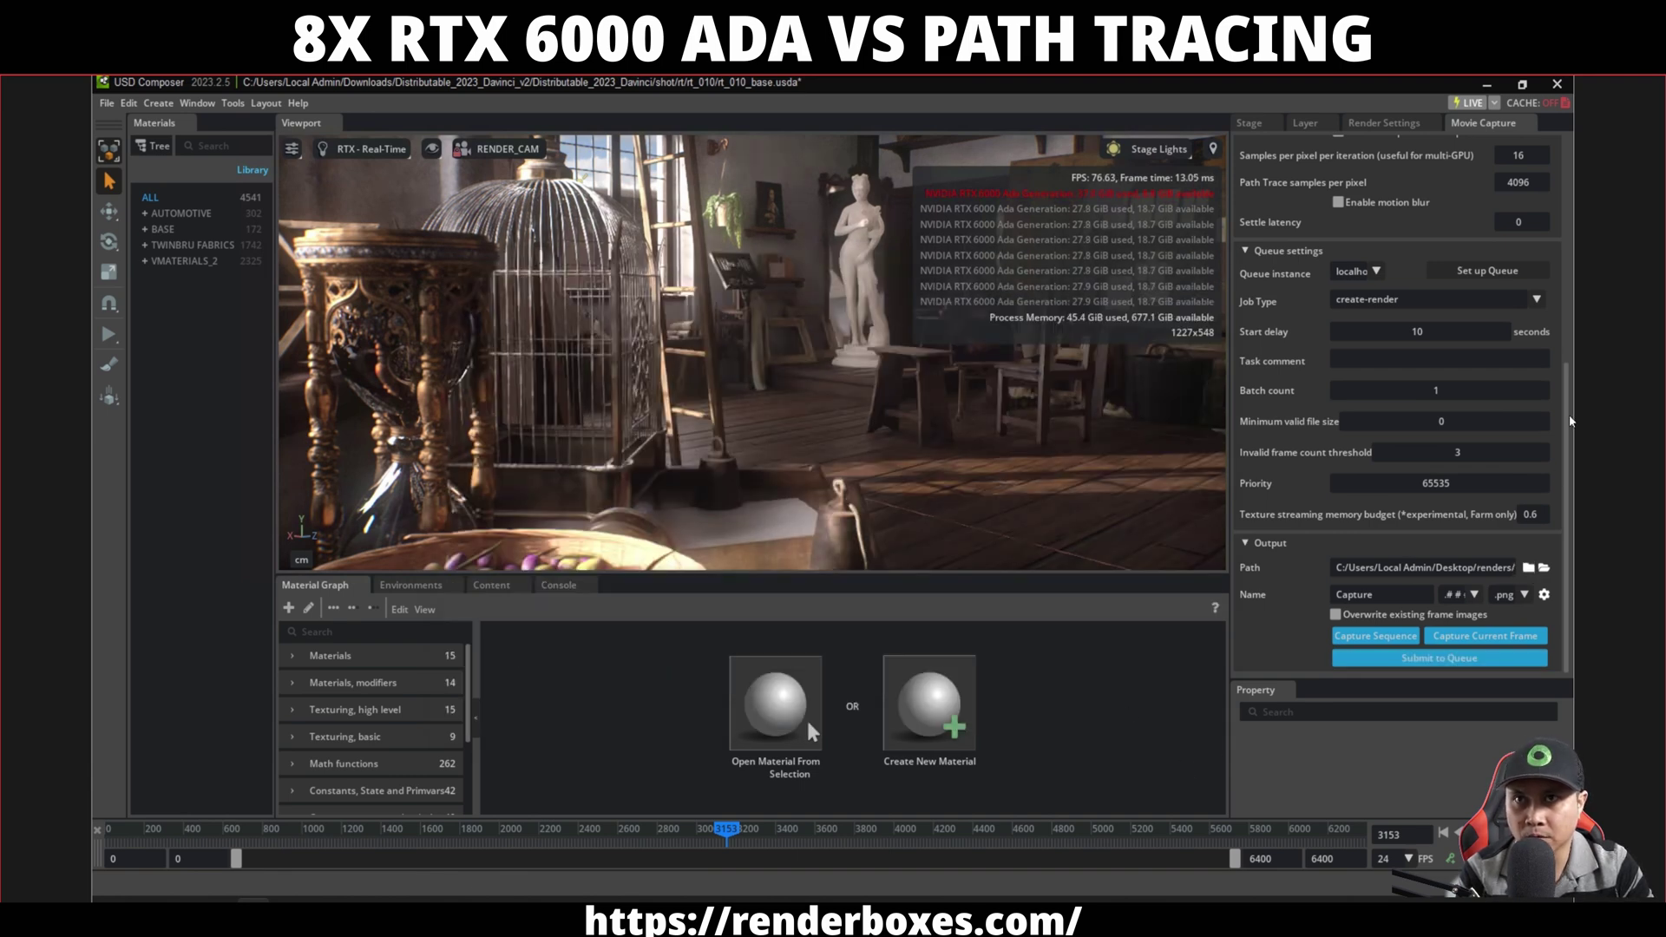
scroll(1319, 423, "up", 5)
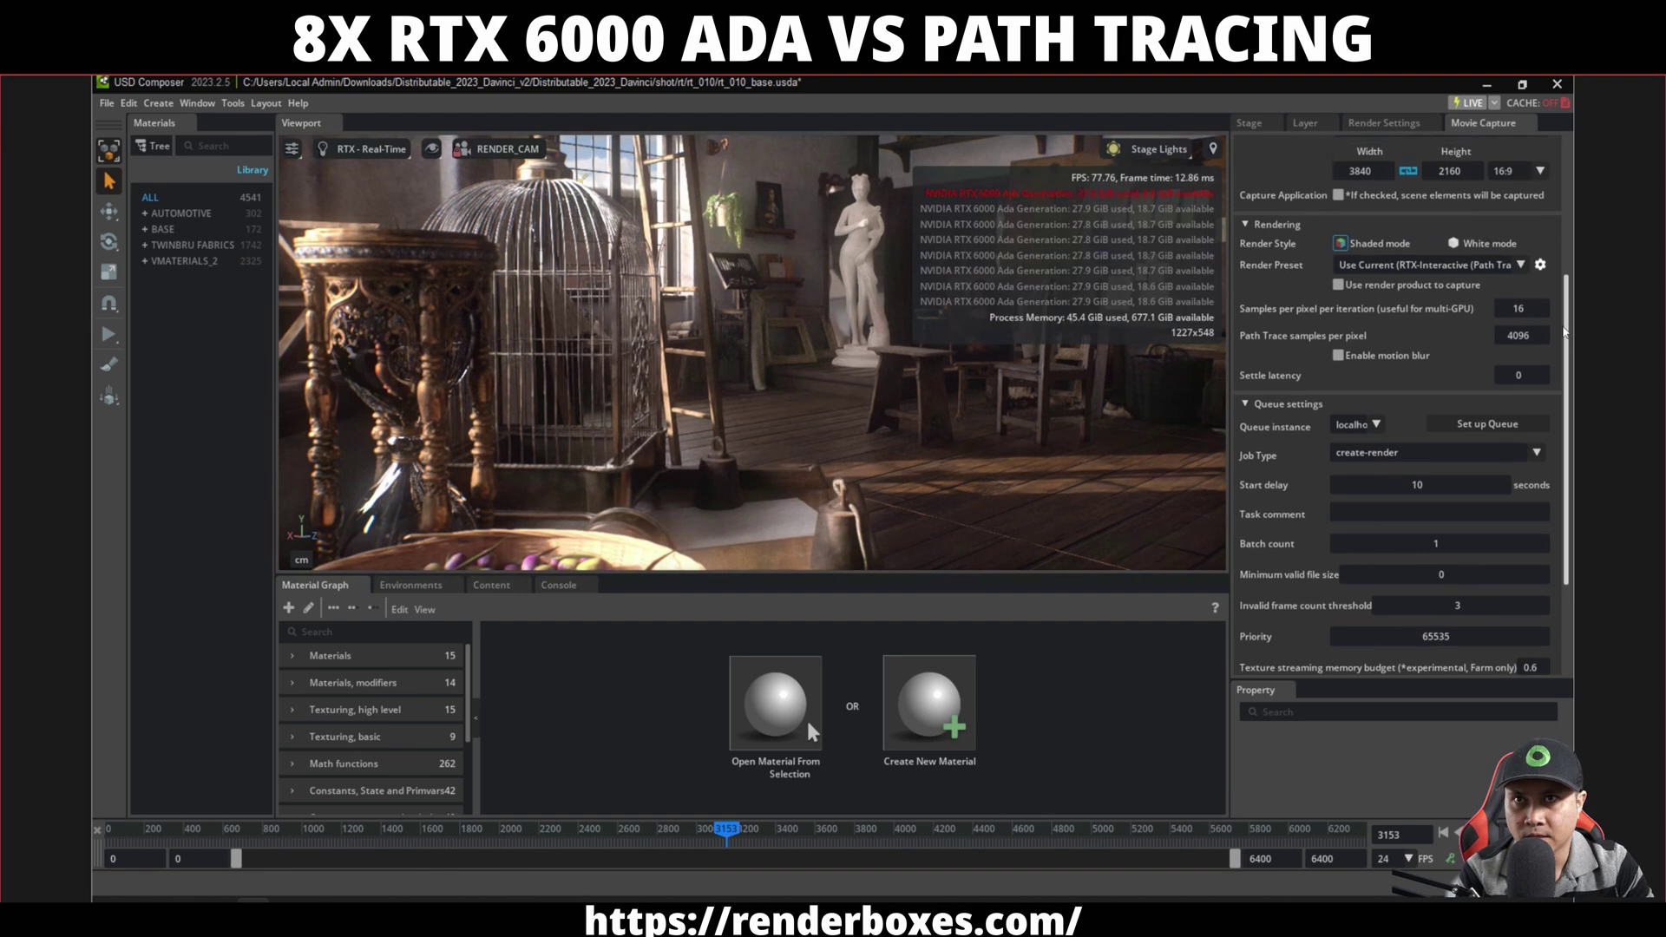
Scrub the timeline through the workshop camera shots toward frame 2900, with Capture Range in view.
left_click_drag(1568, 371, 1568, 354)
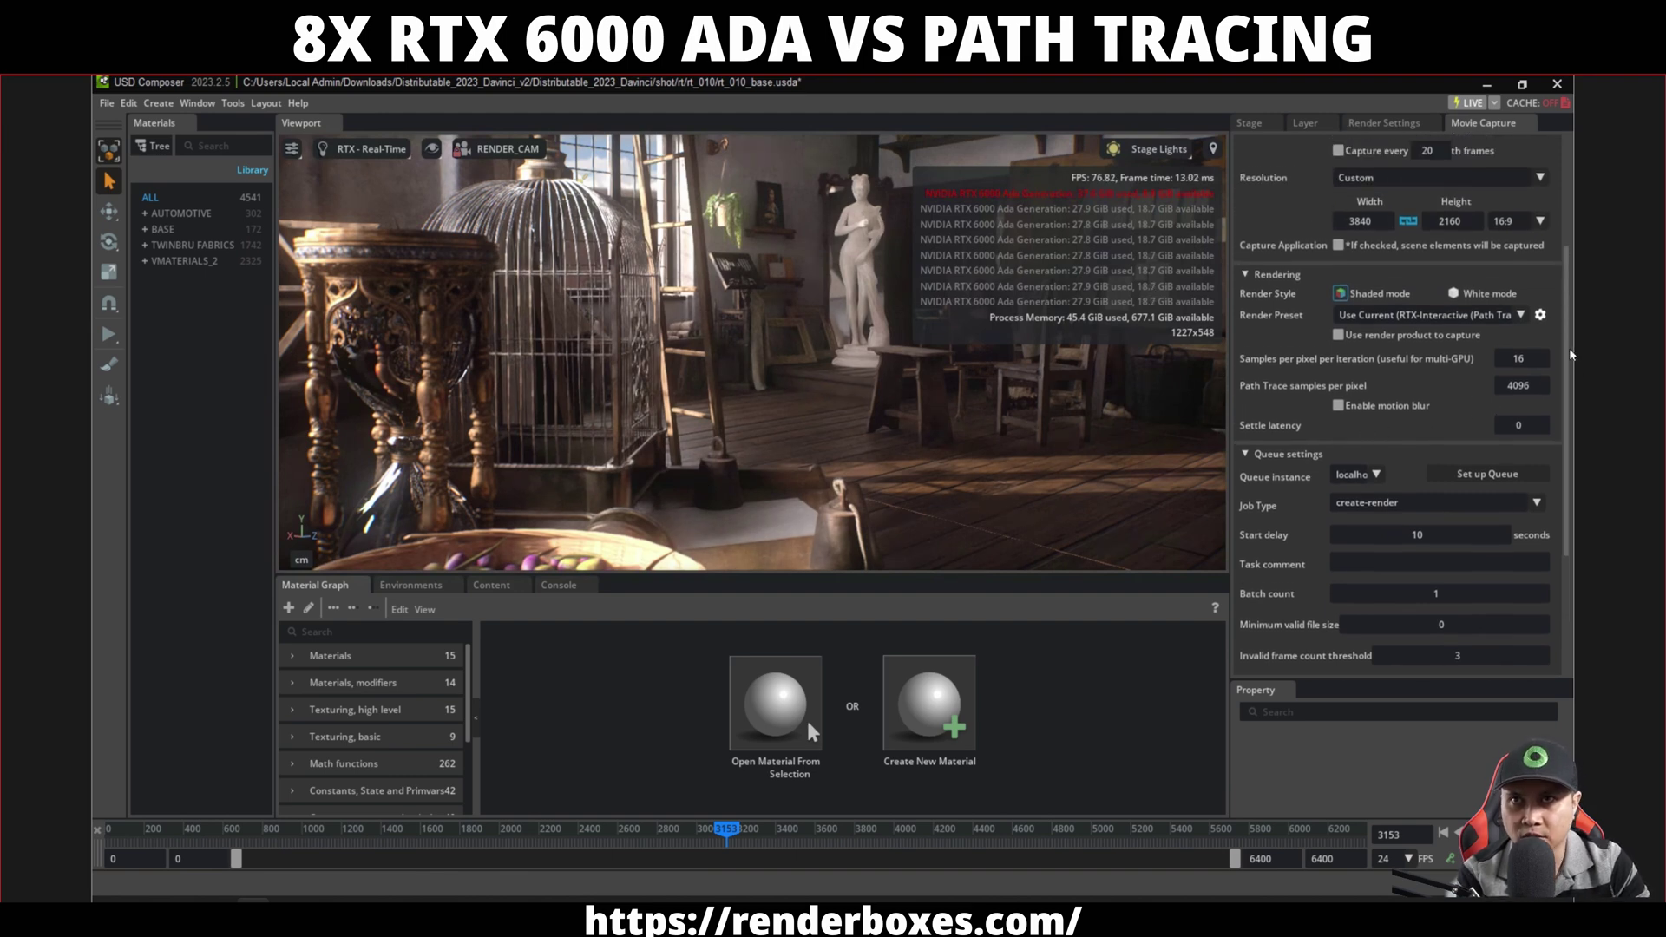
left_click_drag(1571, 351, 1557, 277)
left_click_drag(194, 830, 329, 831)
left_click_drag(378, 831, 521, 836)
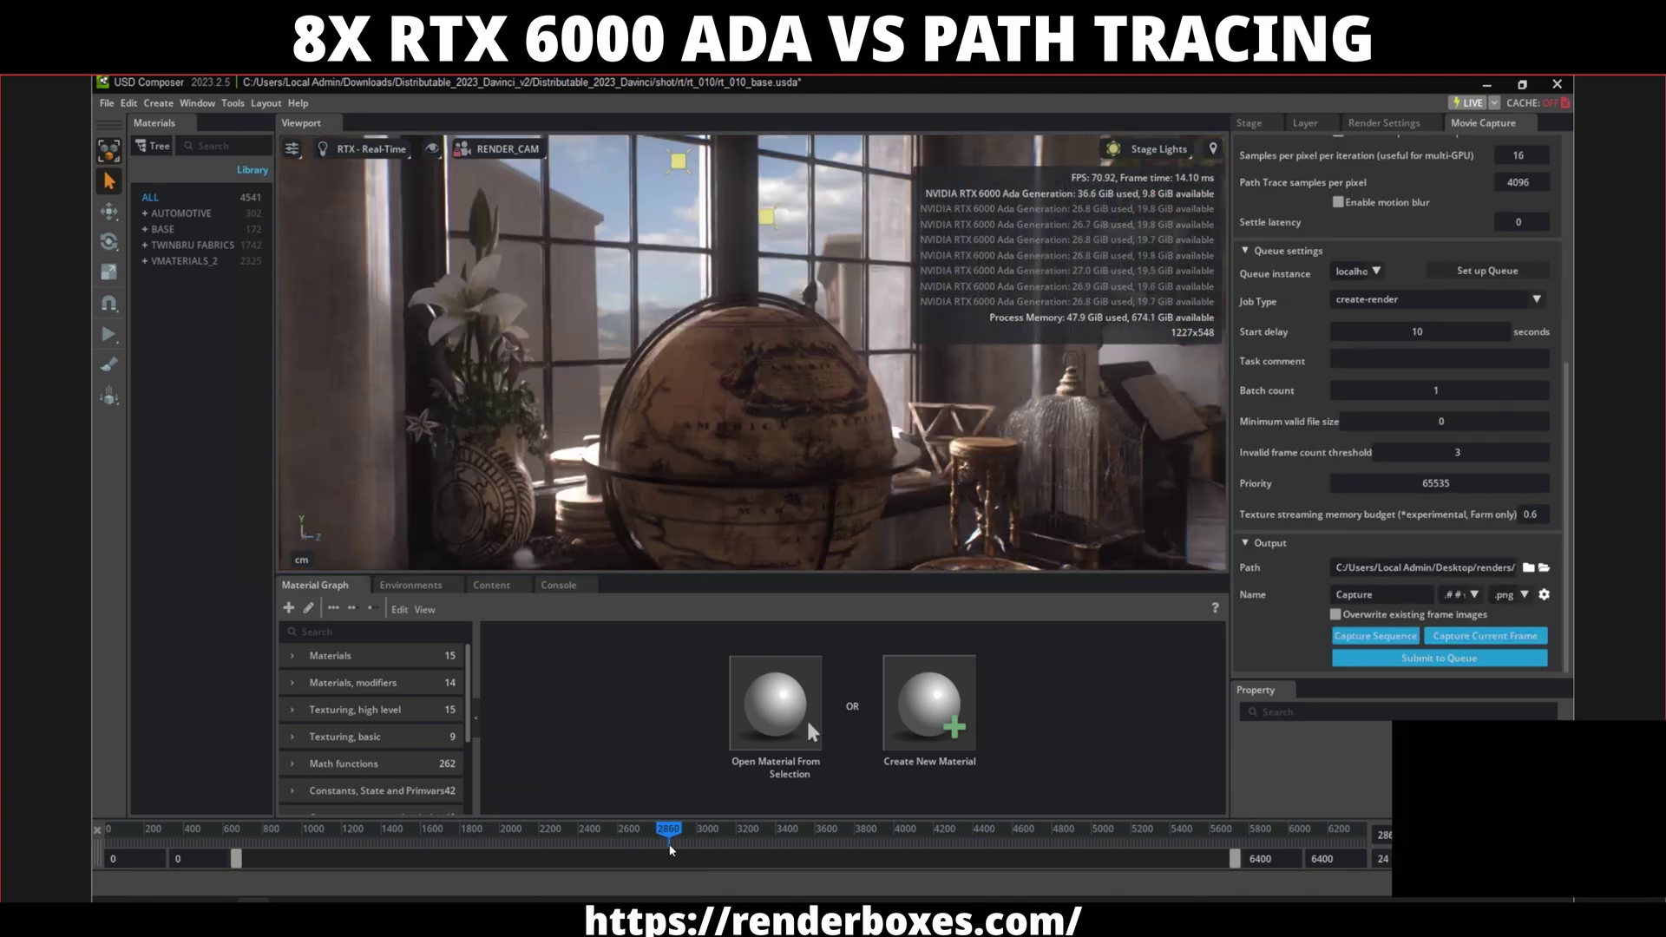
left_click_drag(669, 833, 736, 845)
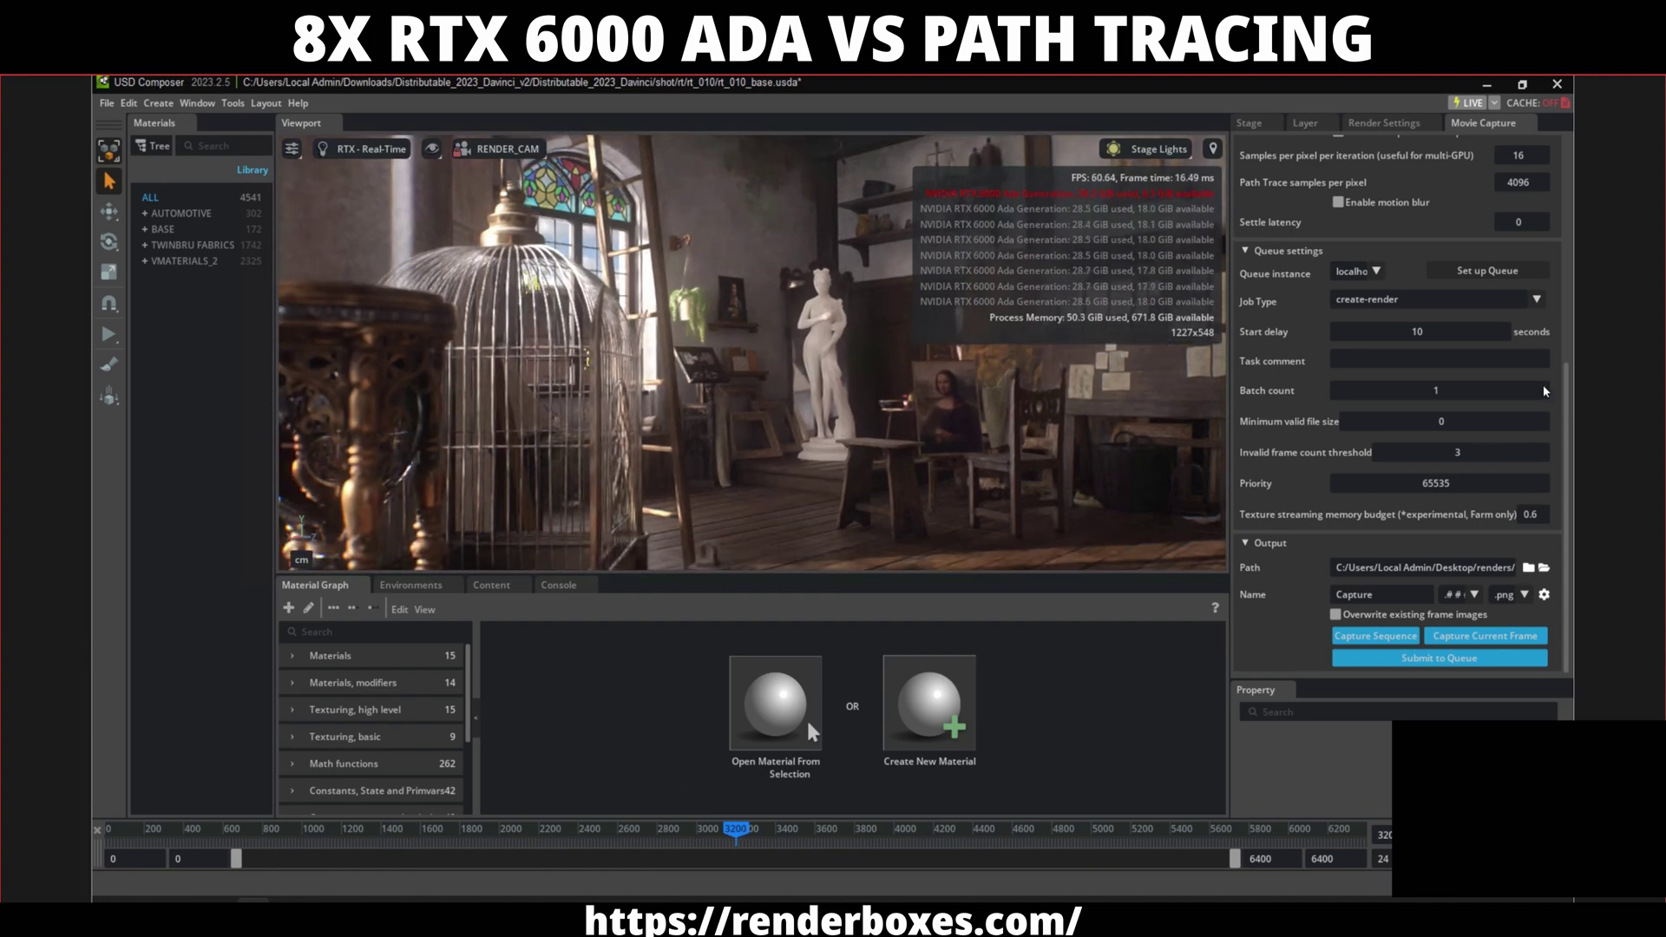
left_click_drag(1566, 386, 1559, 246)
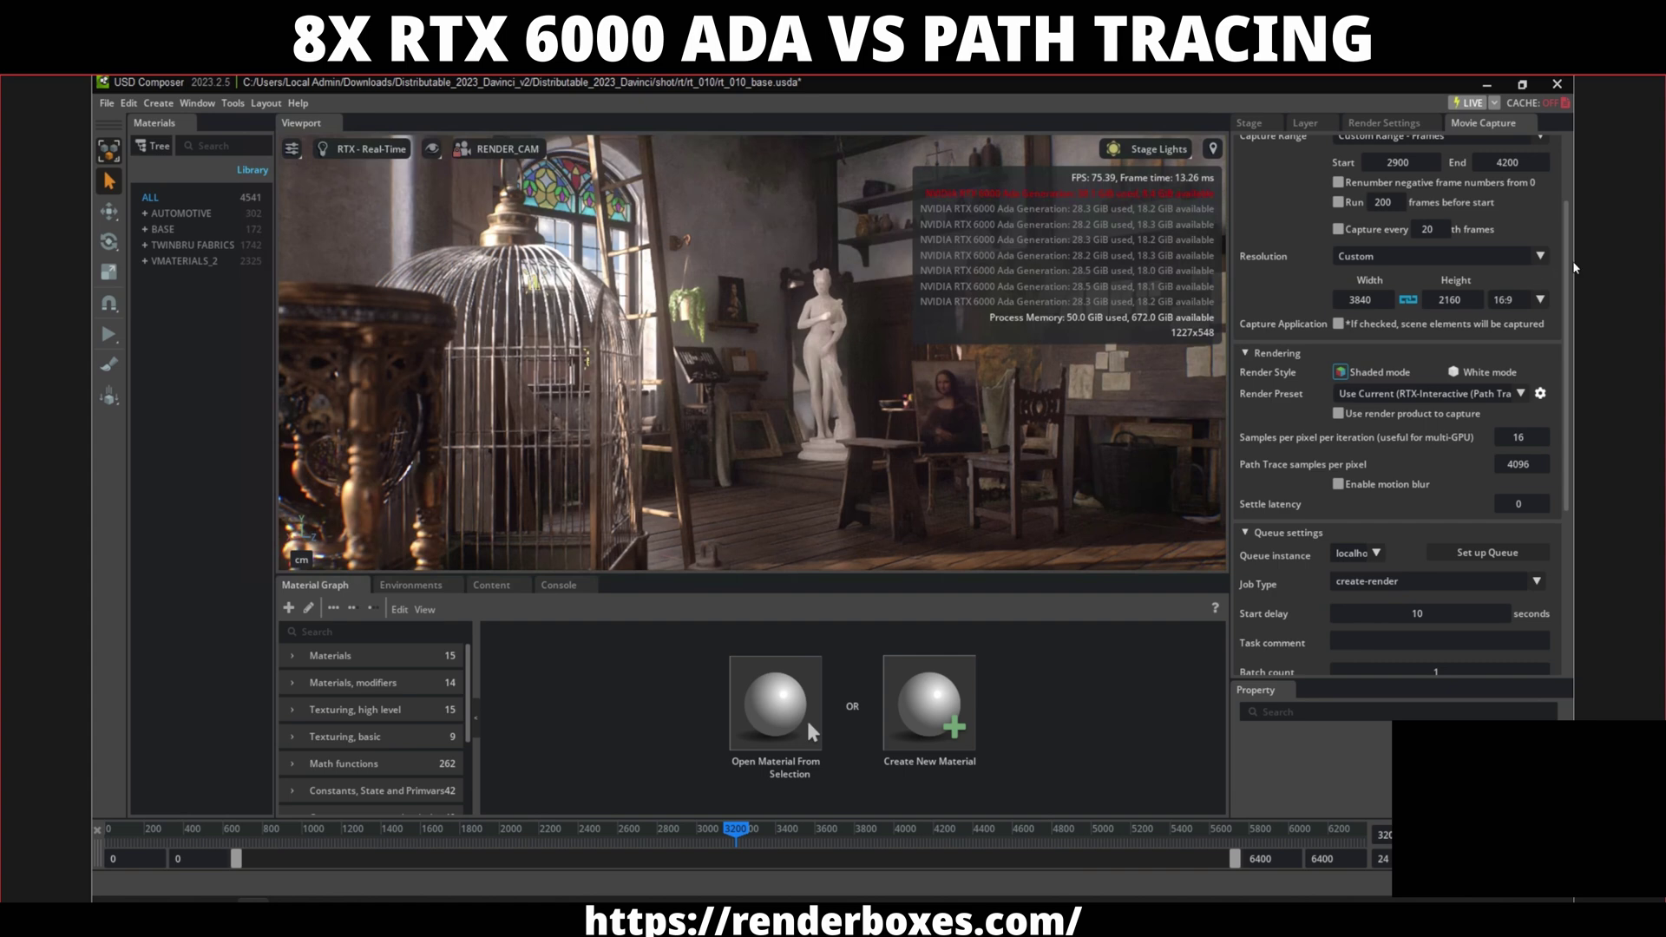
Change the capture range End frame to 3200, giving a 2900–3200 range.
scroll(1428, 276, "up", 3)
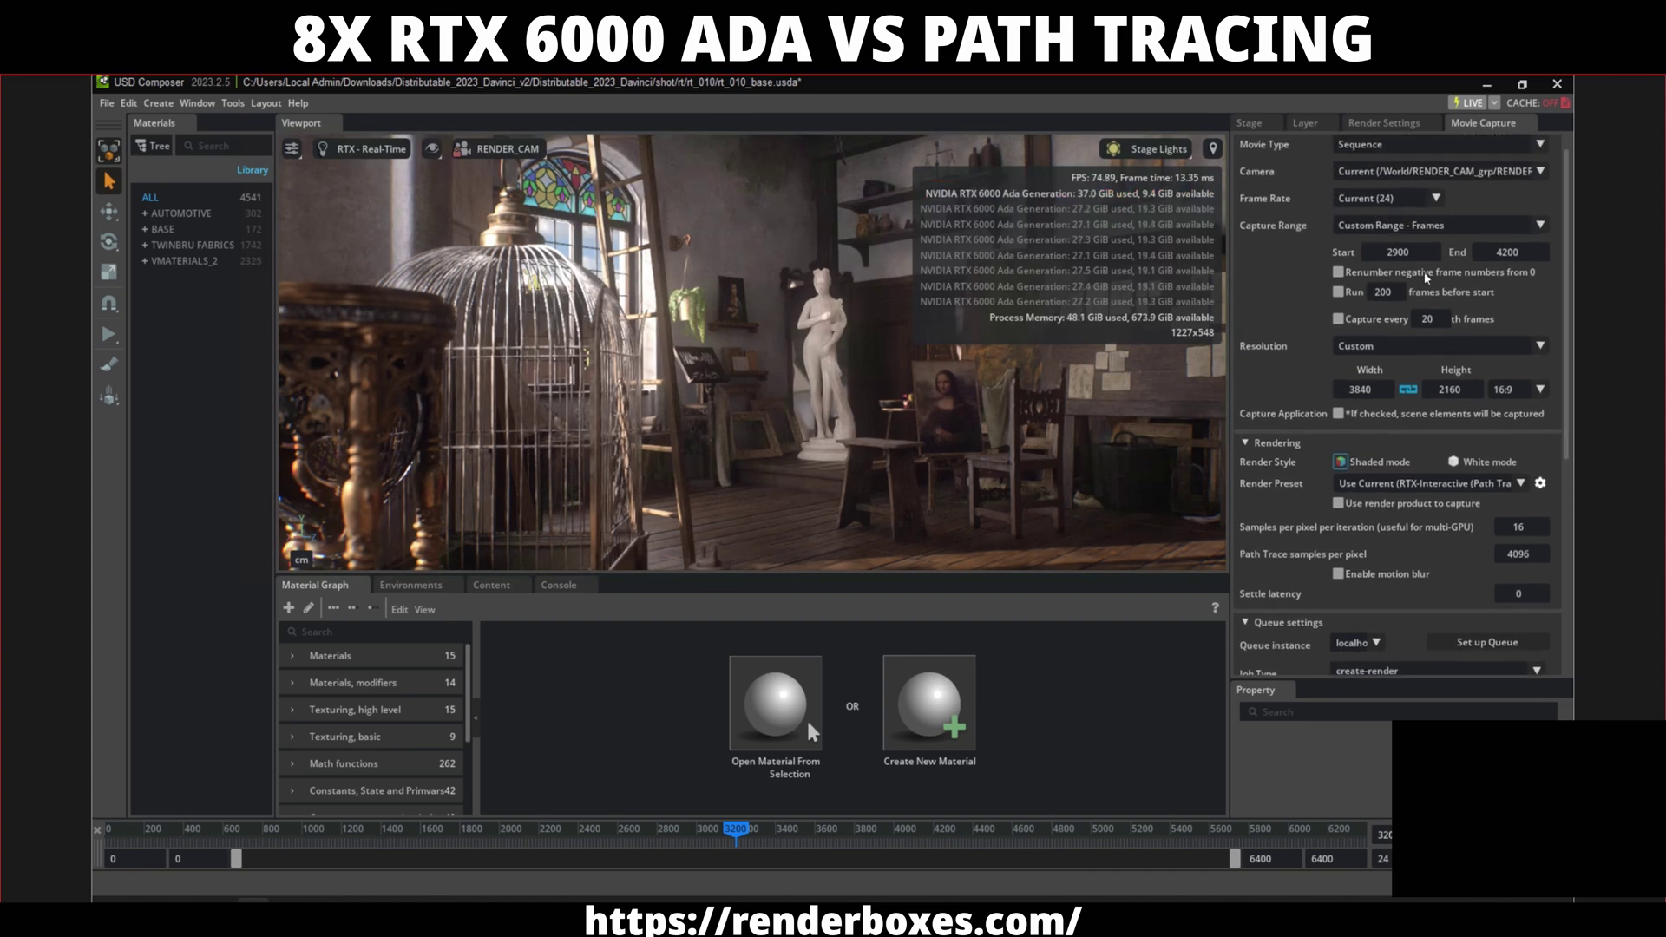
type("3200")
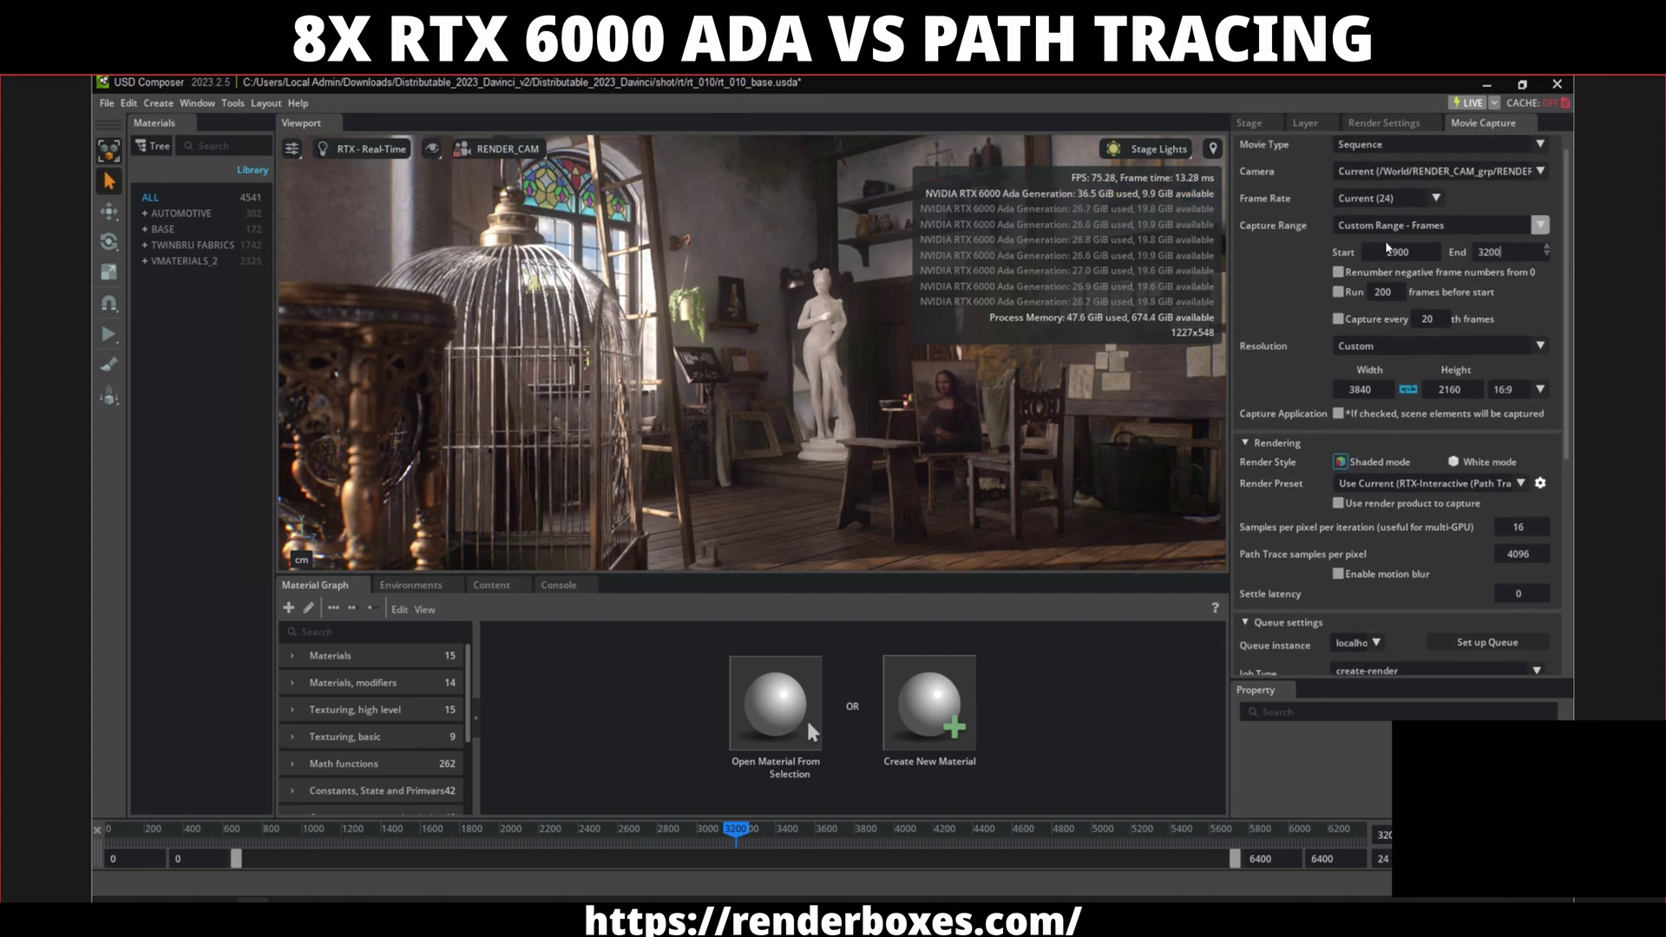
key("Return")
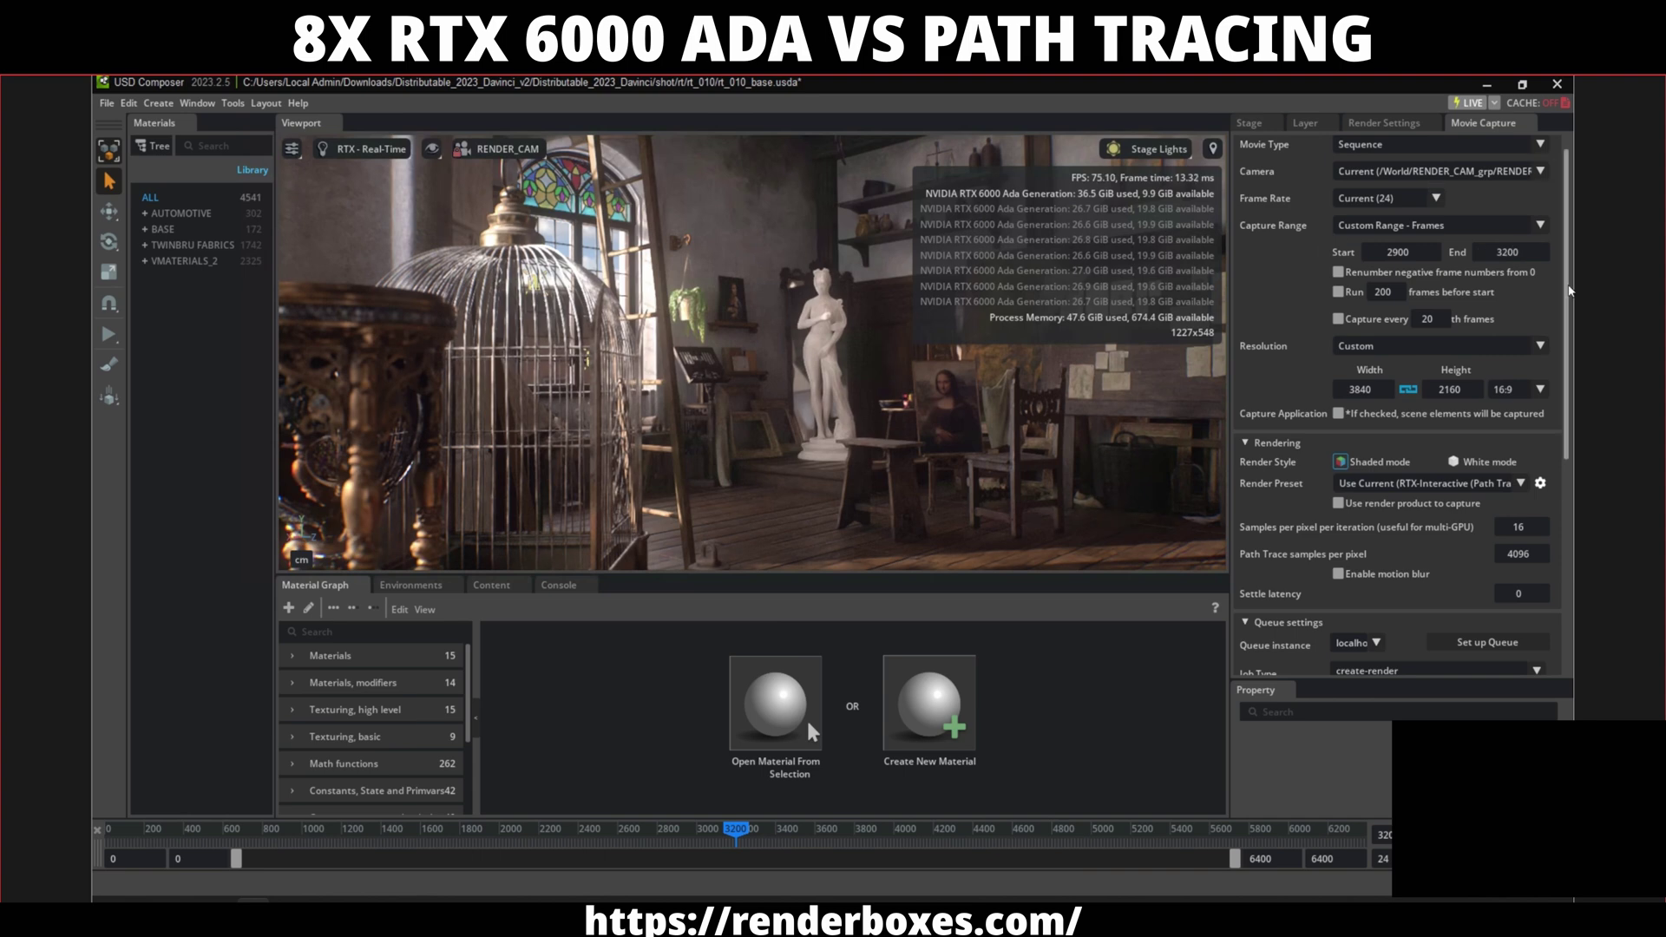
left_click_drag(1570, 290, 1565, 566)
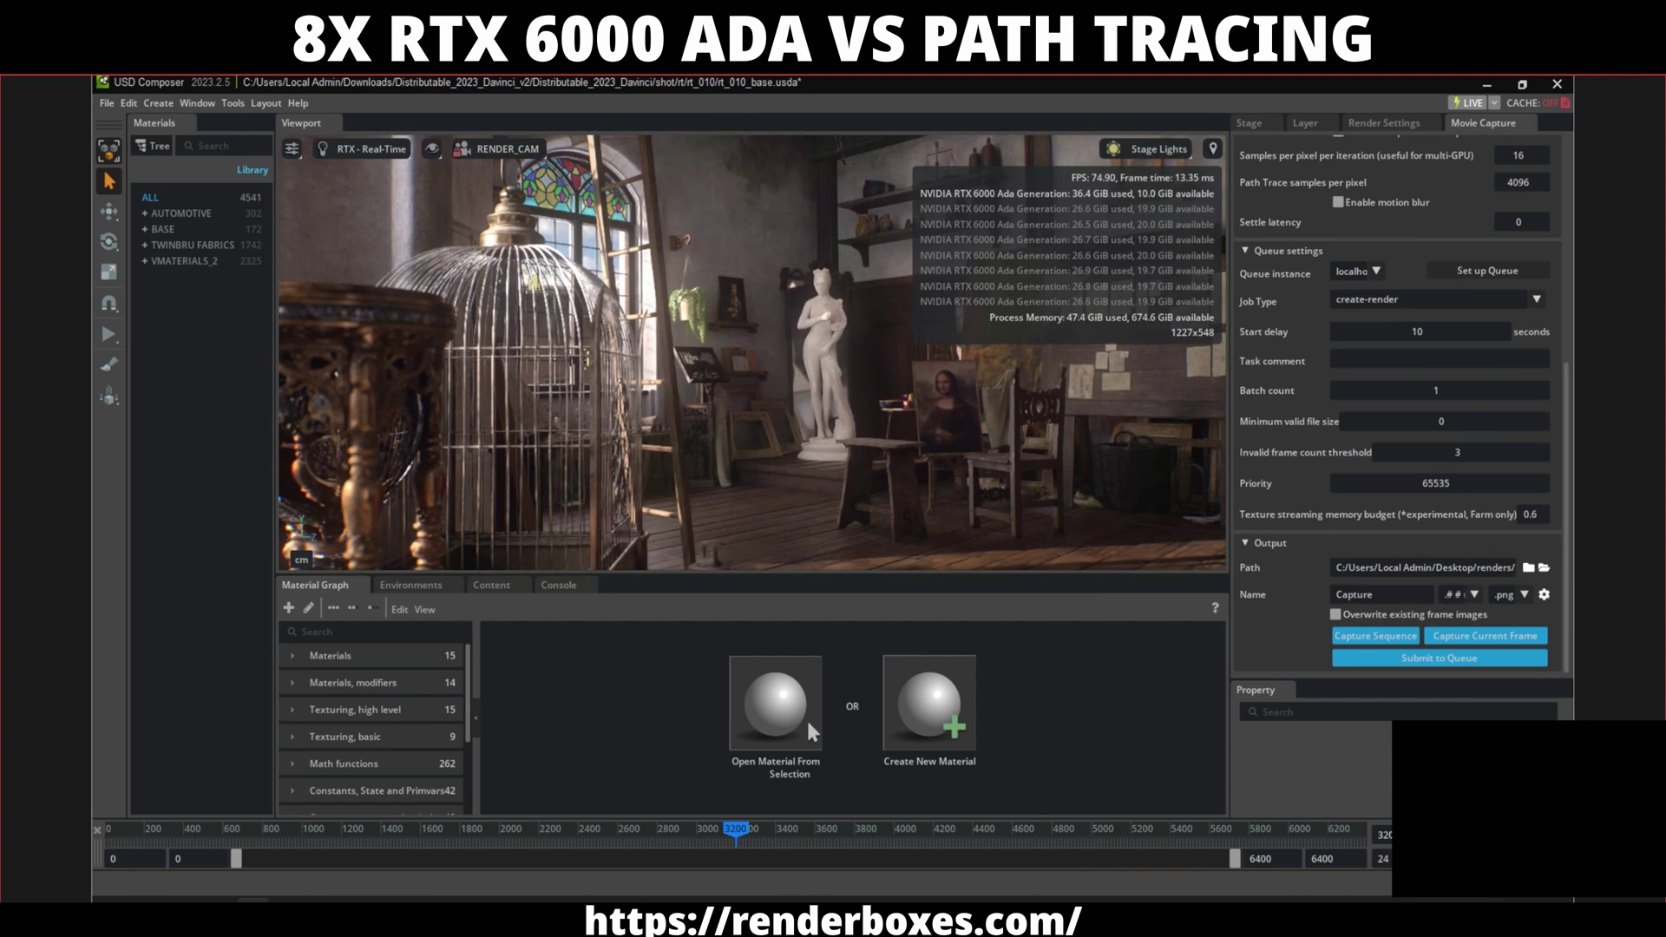
Bring up Task Manager's GPU view and start the 2900–3200 sequence capture.
key("ctrl+shift+Escape")
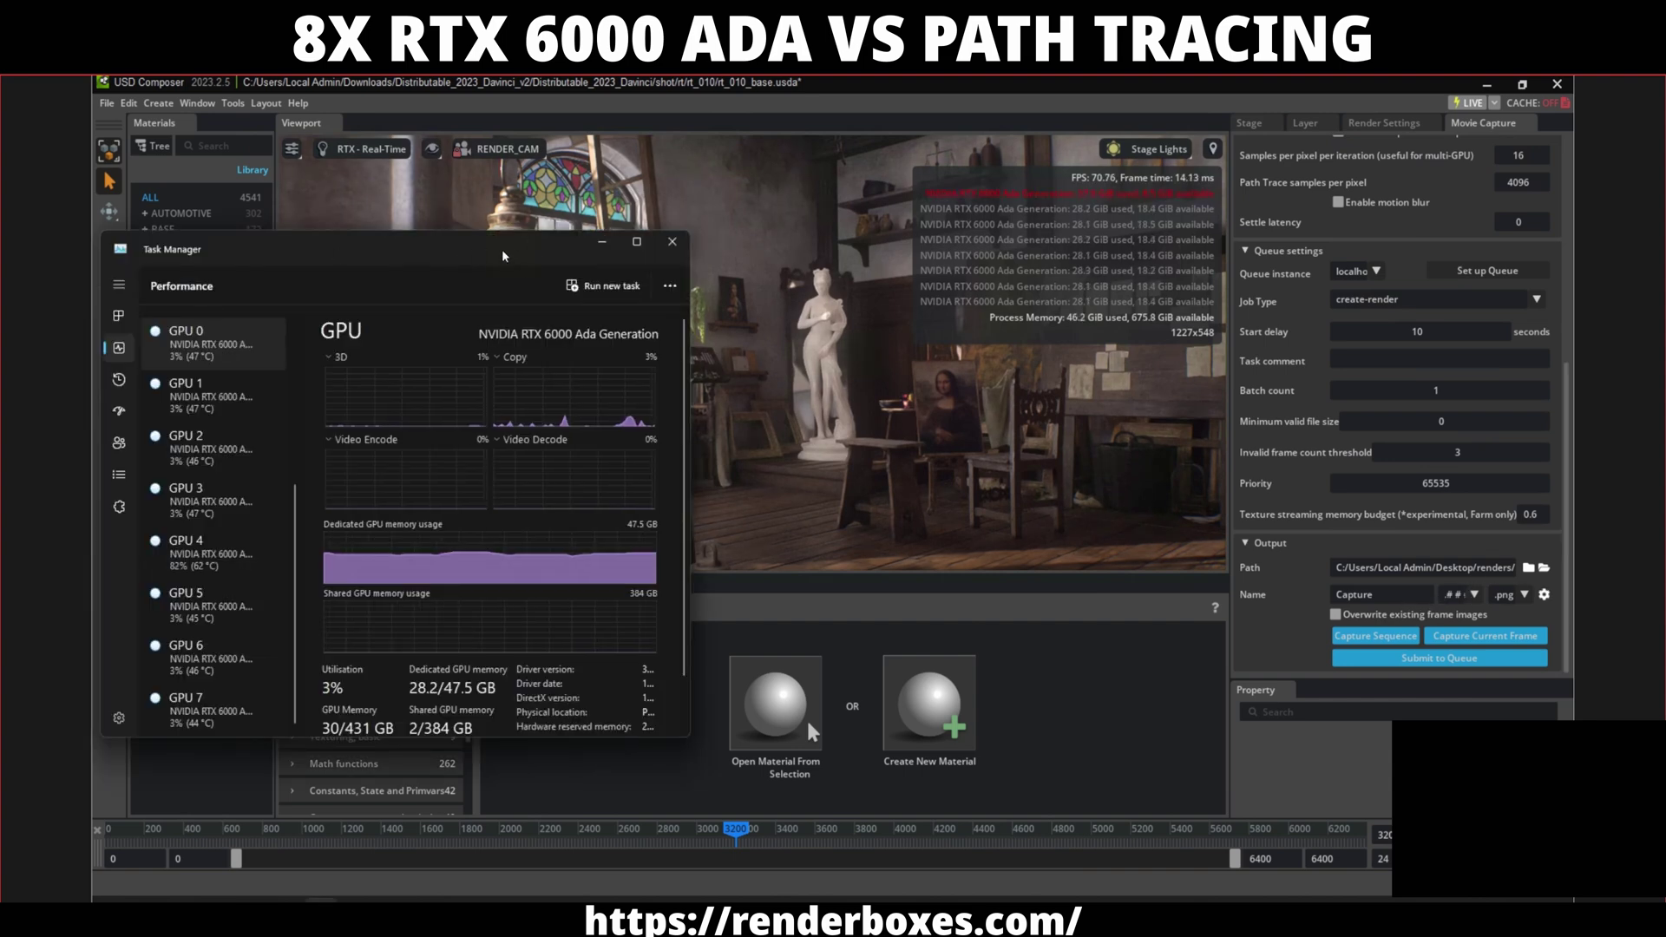
left_click_drag(501, 249, 498, 245)
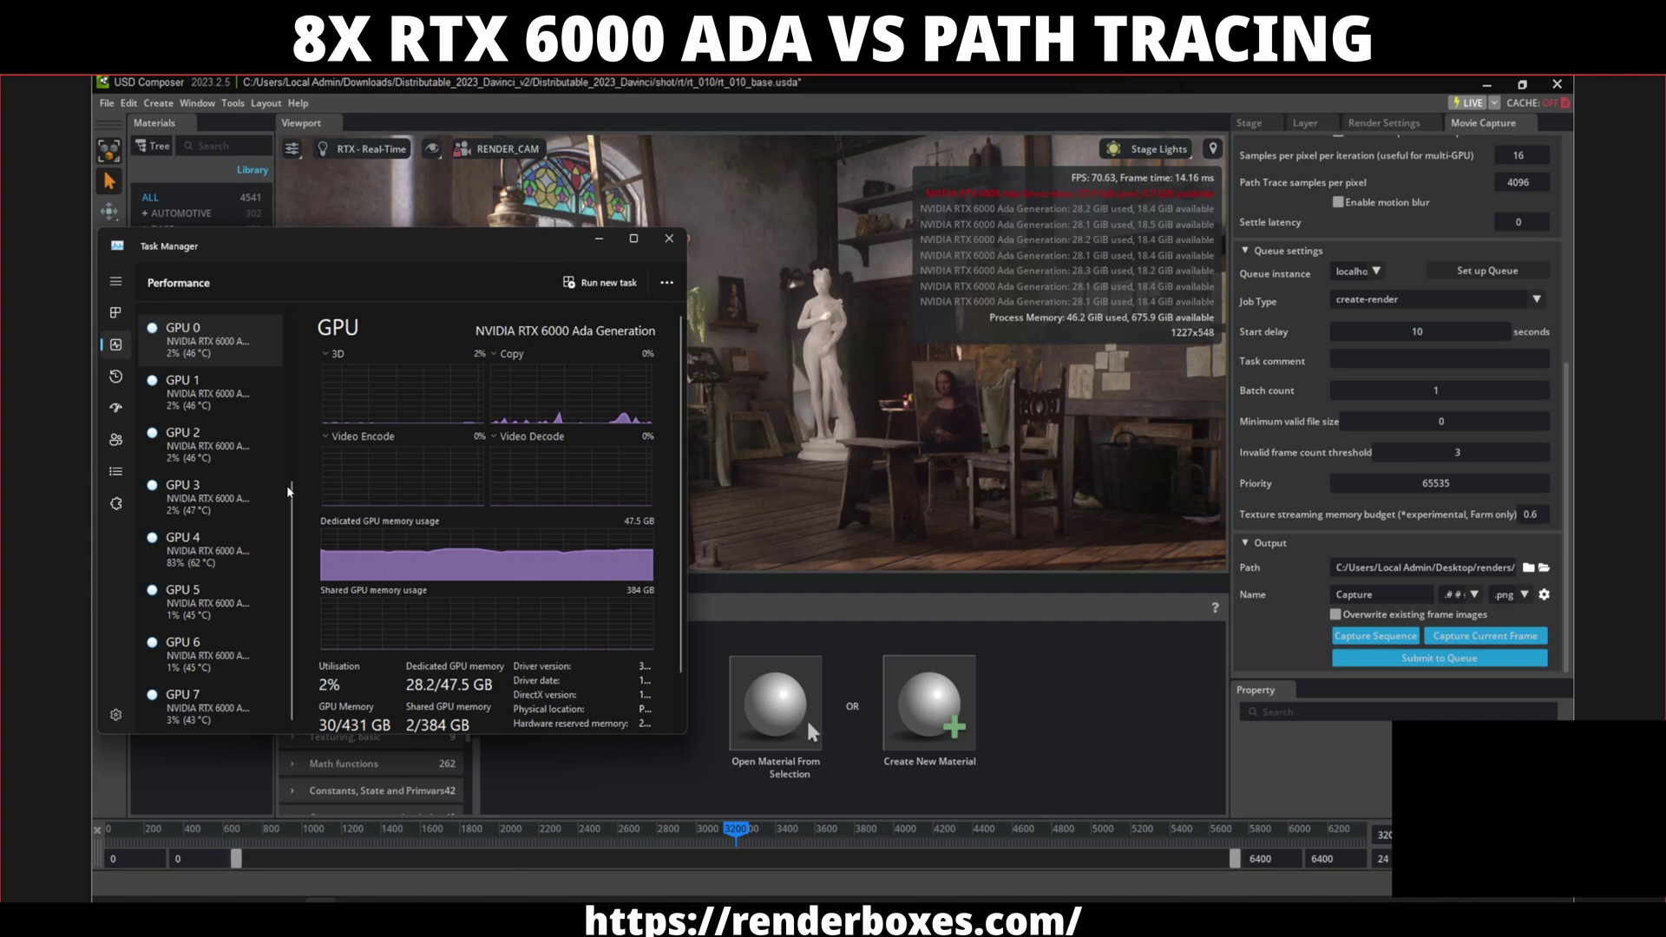
left_click(1381, 641)
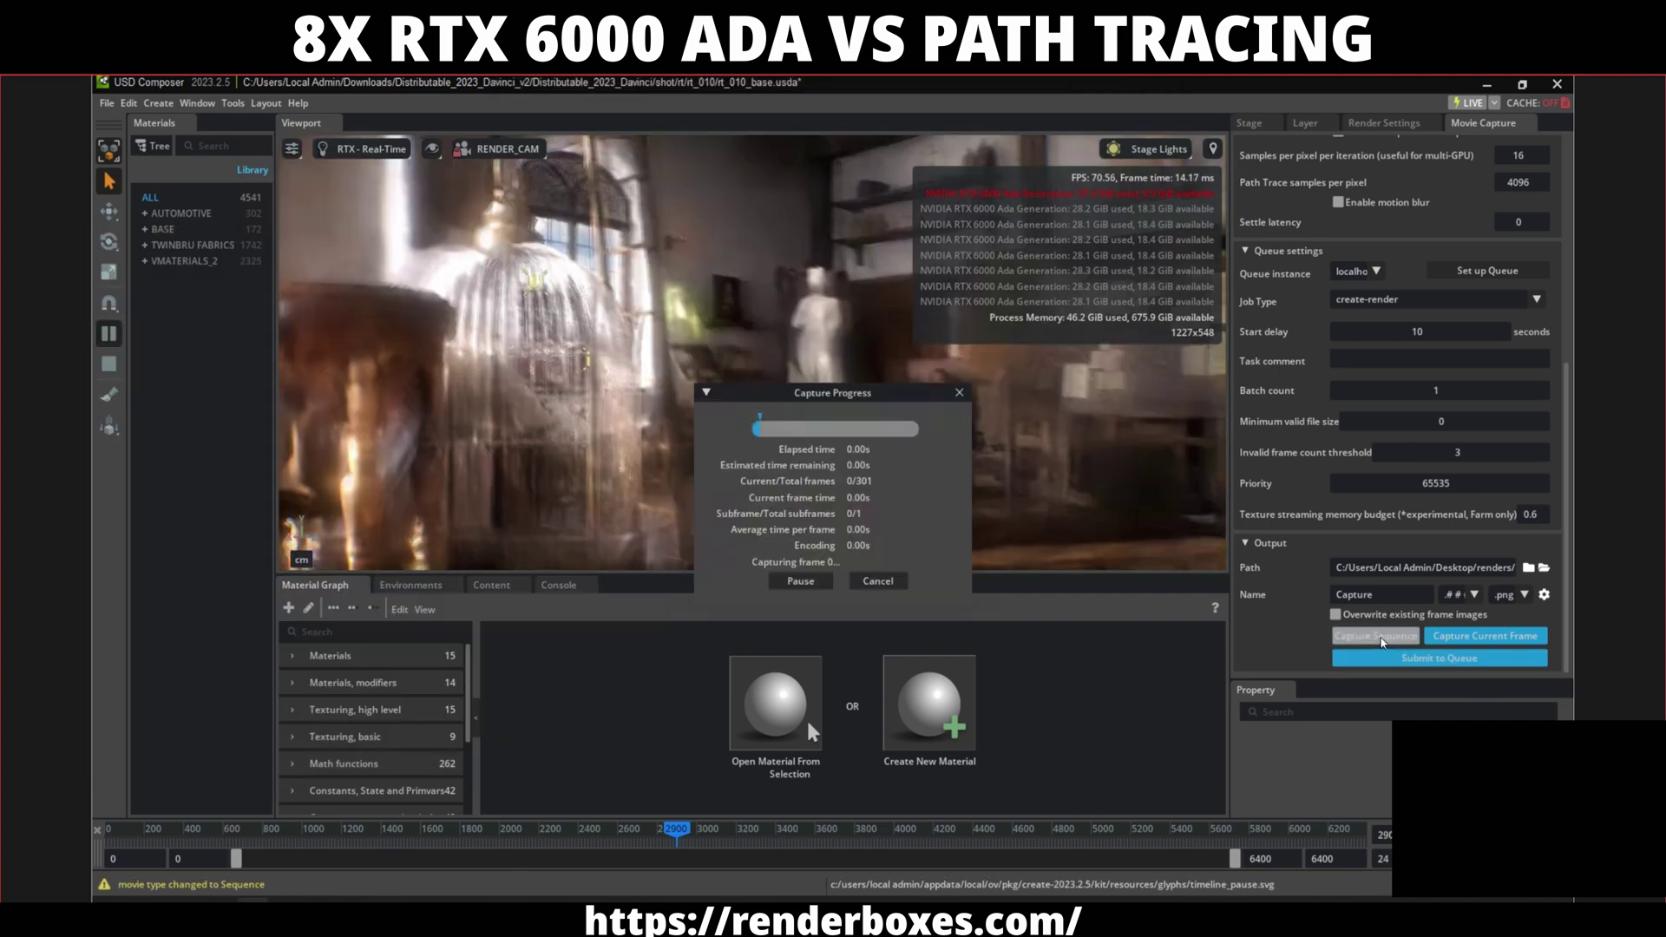
Watch GPU load until the capture finishes, then open the renders movie folder.
key("alt+Tab")
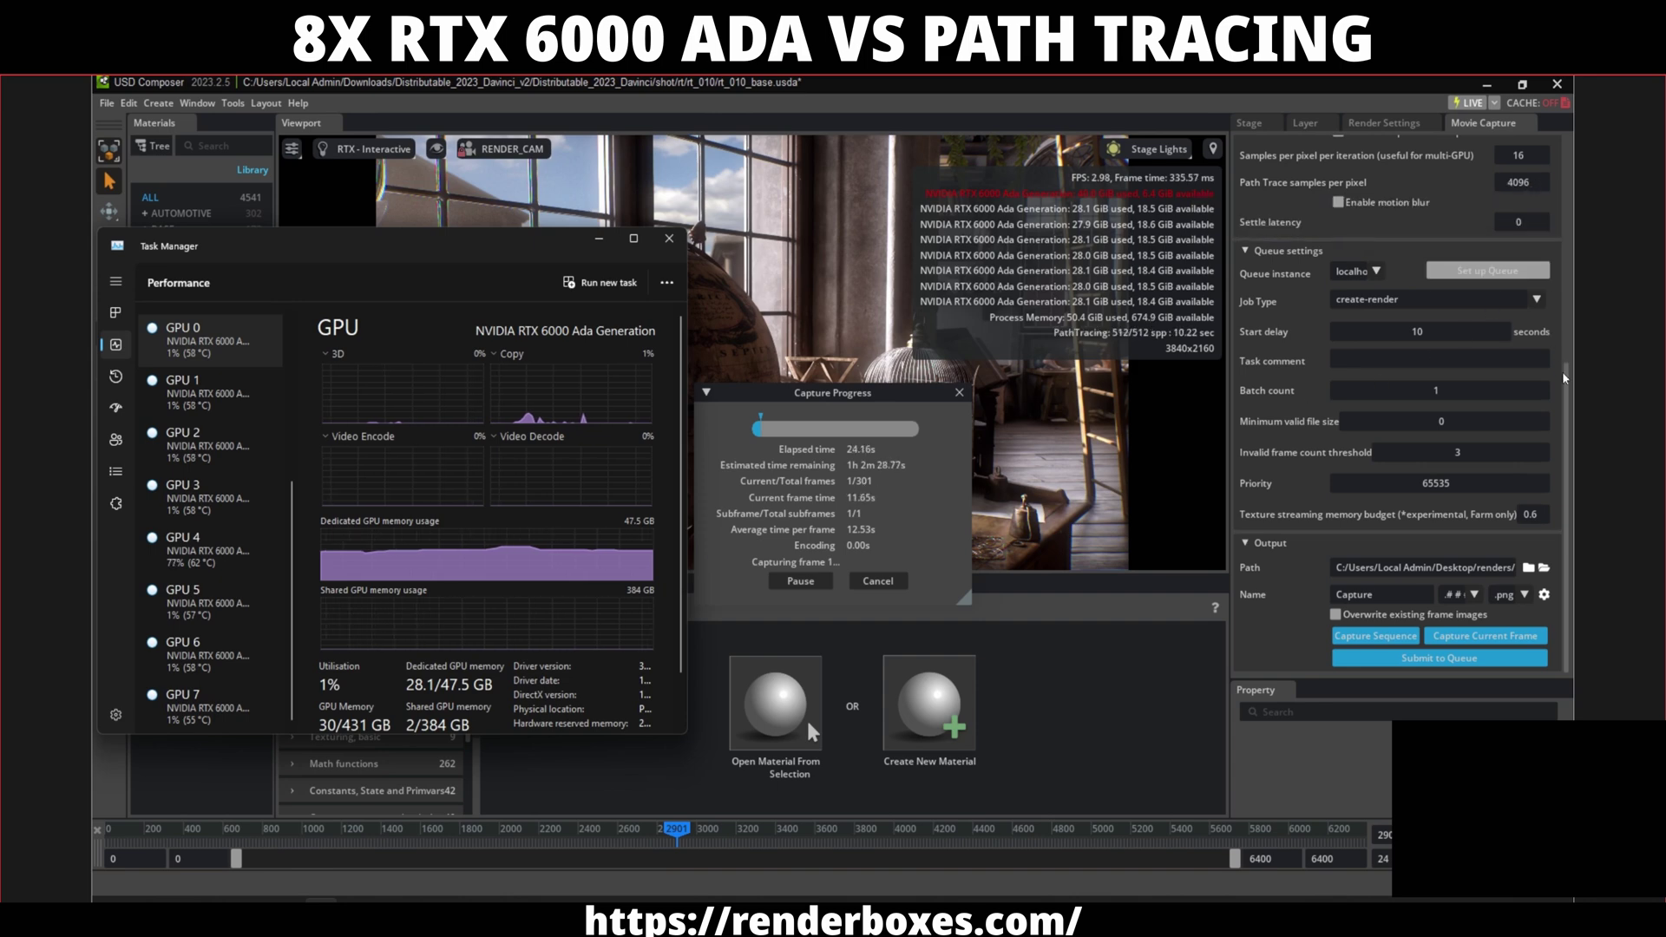
left_click(1569, 184)
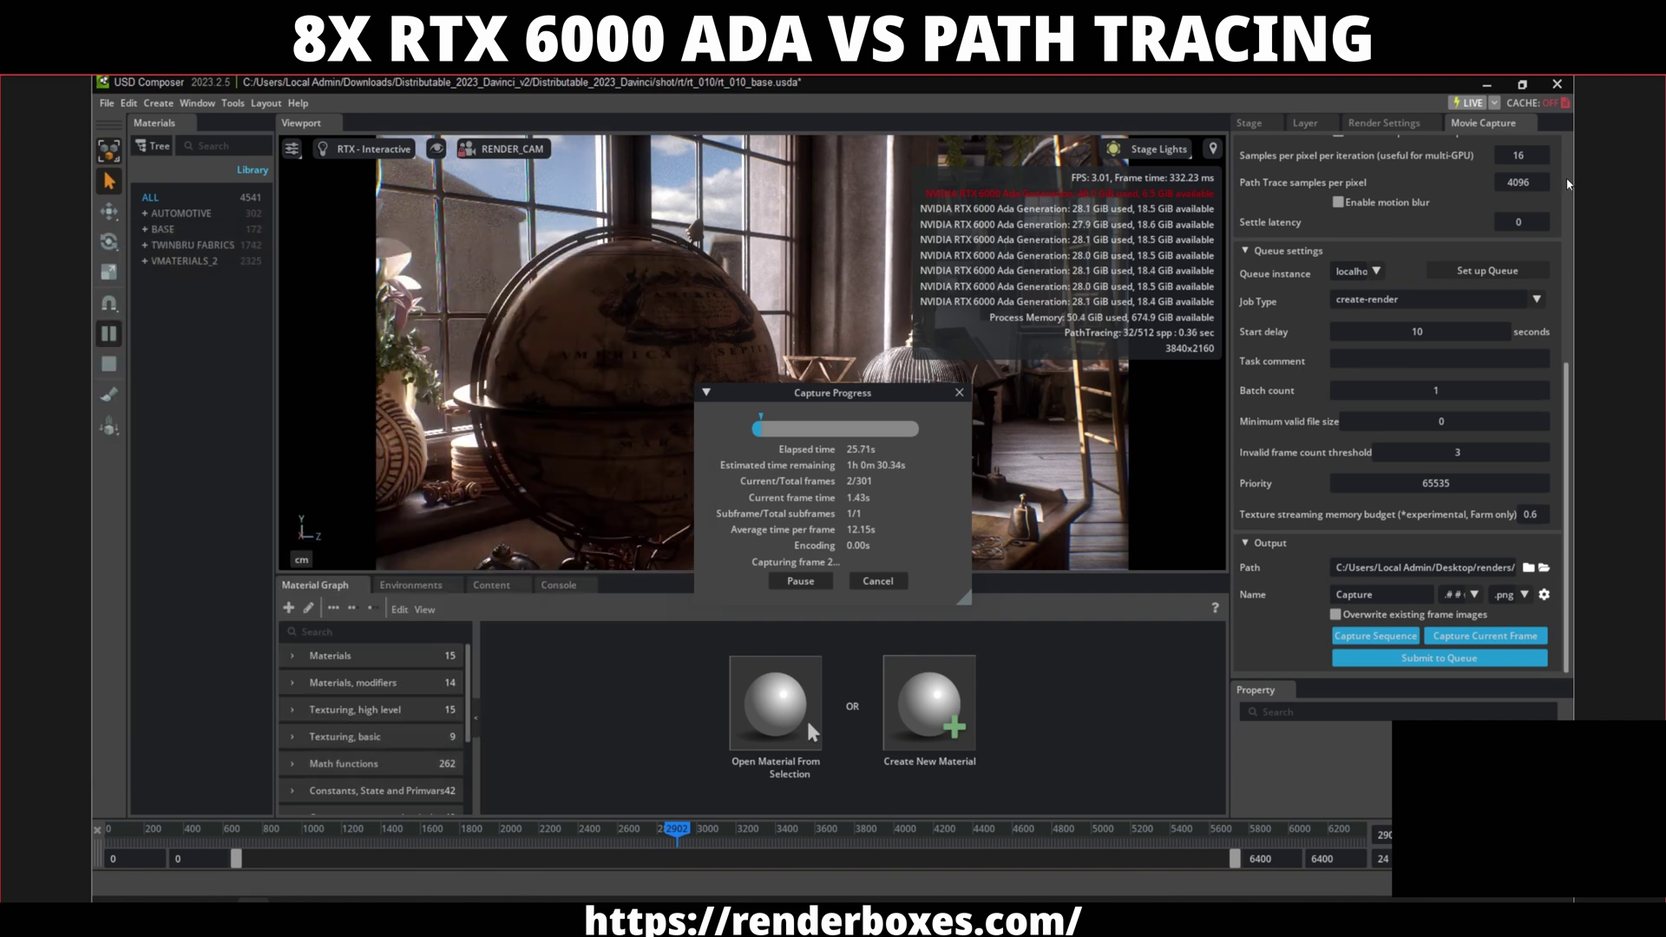
scroll(1539, 196, "up", 5)
left_click(320, 907)
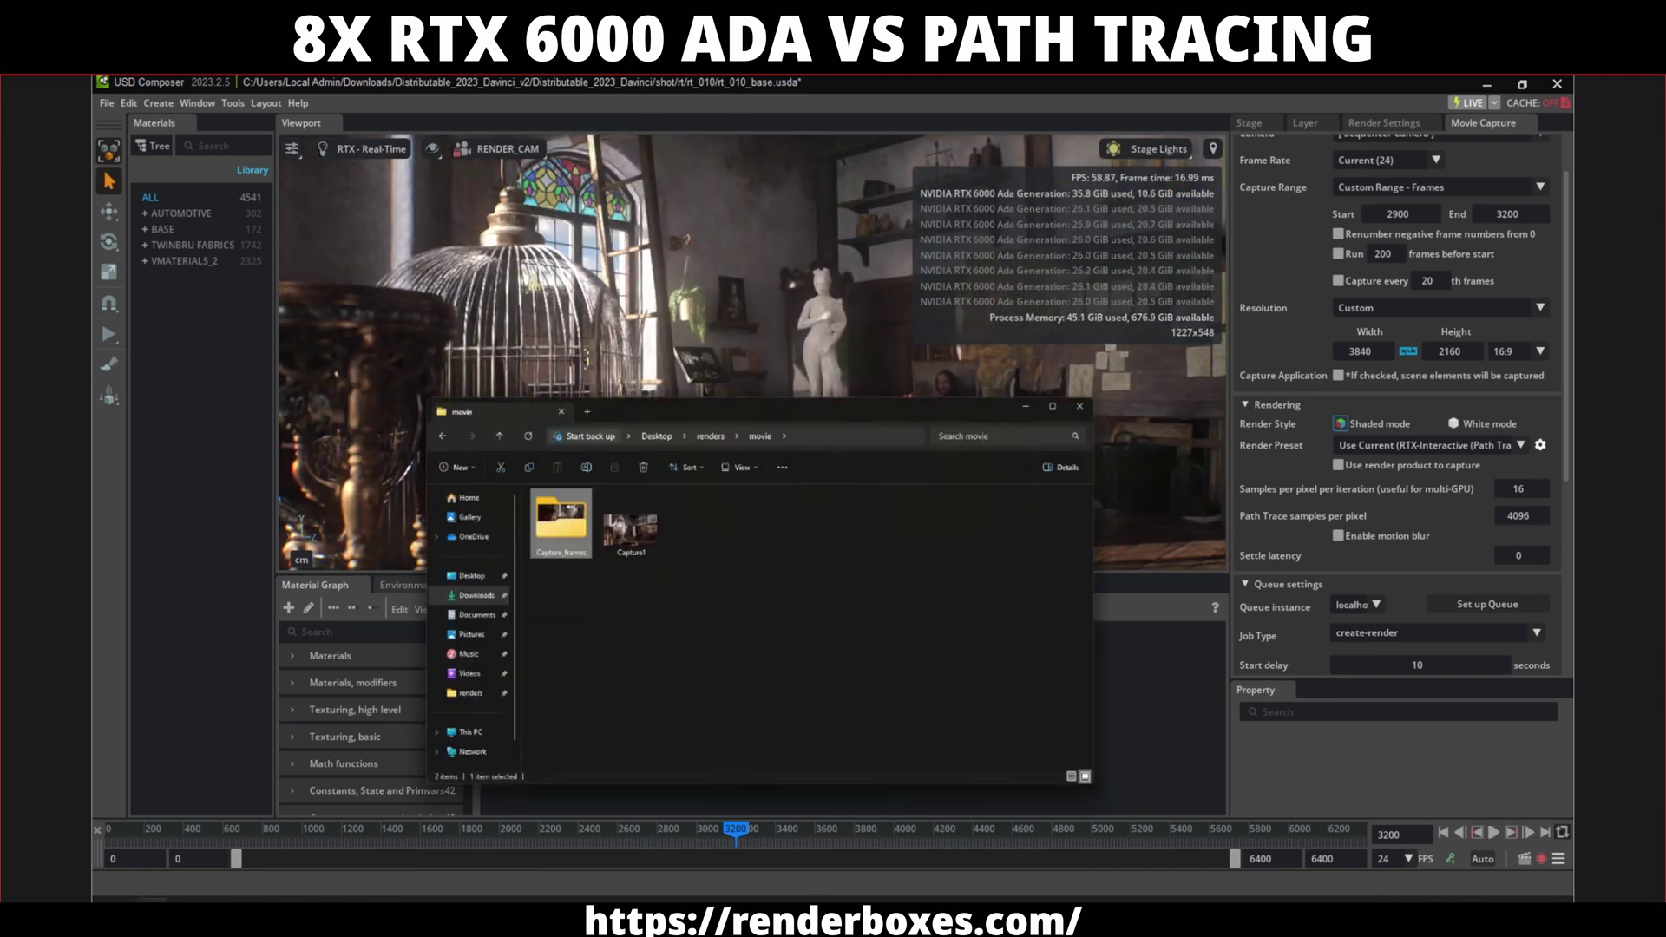
Inside Capture_frames, view frames Capture.2900 through Capture.2902 in Photos, then close it.
double_click(706, 413)
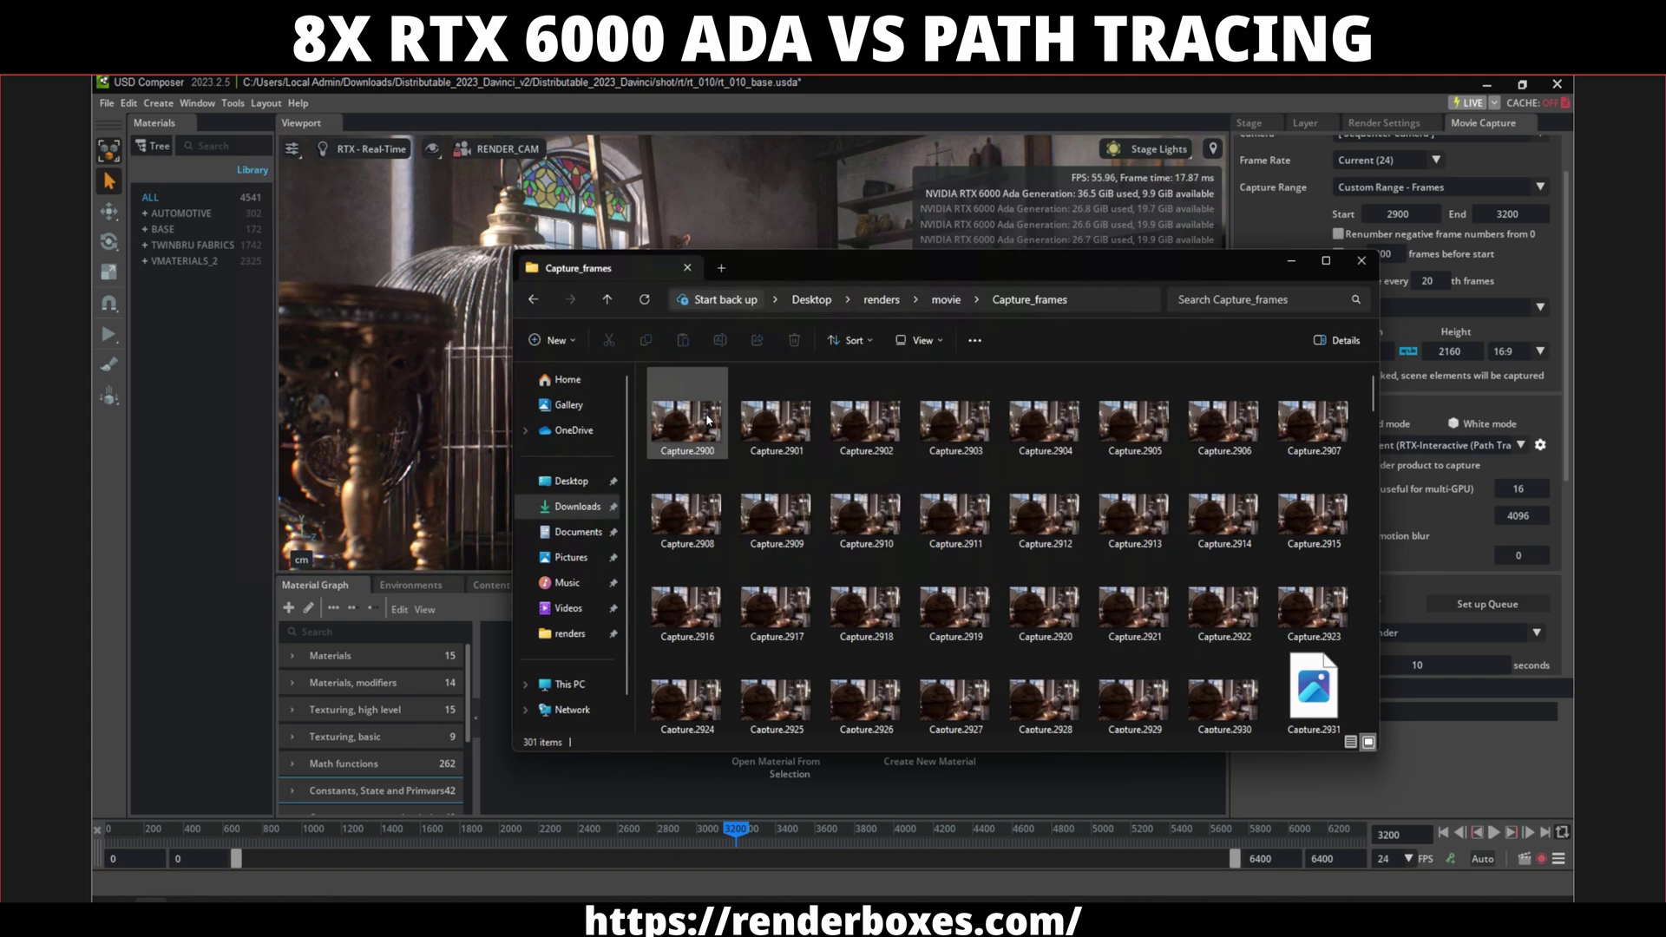
double_click(707, 417)
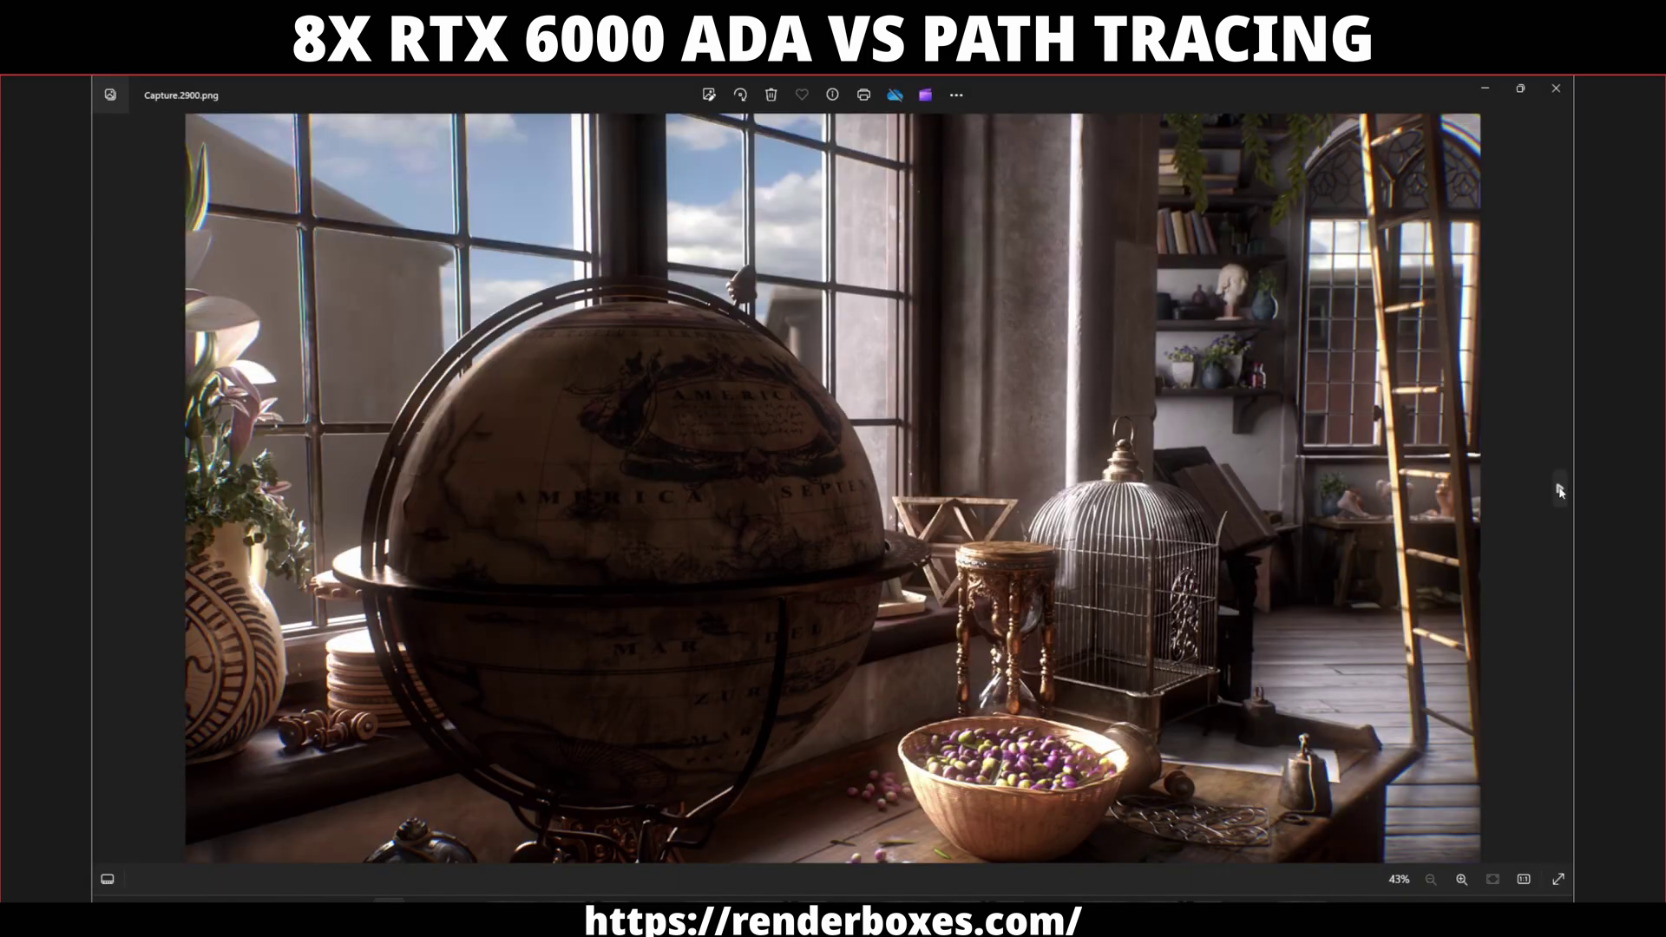
left_click(1560, 491)
left_click(1559, 491)
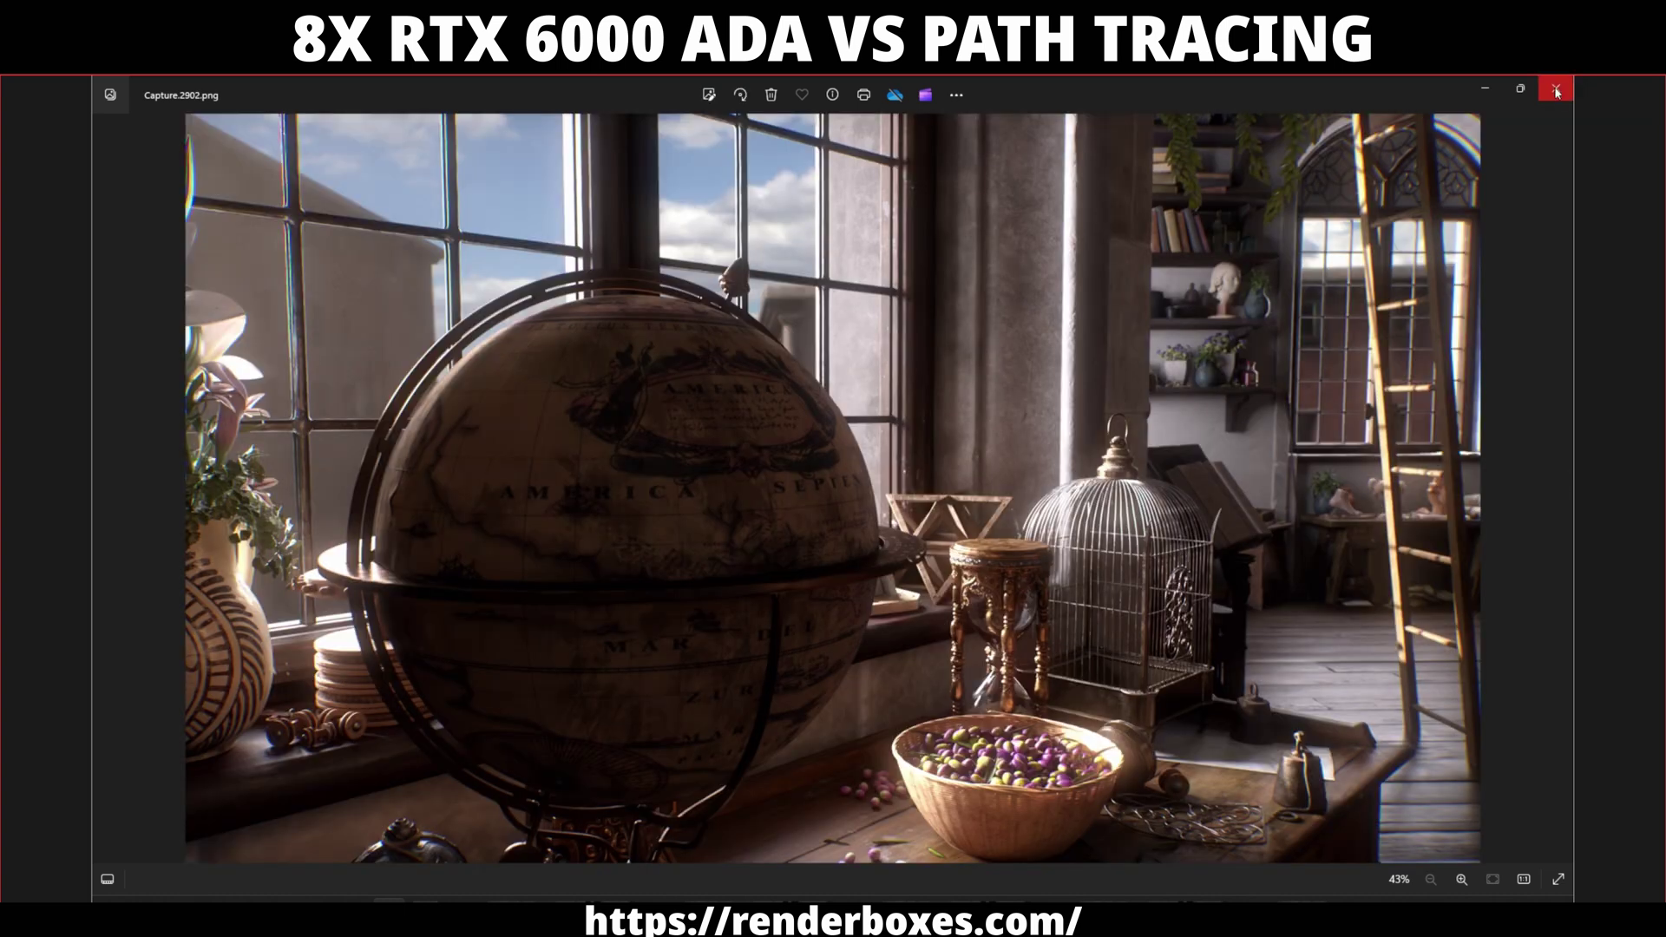
left_click(1555, 92)
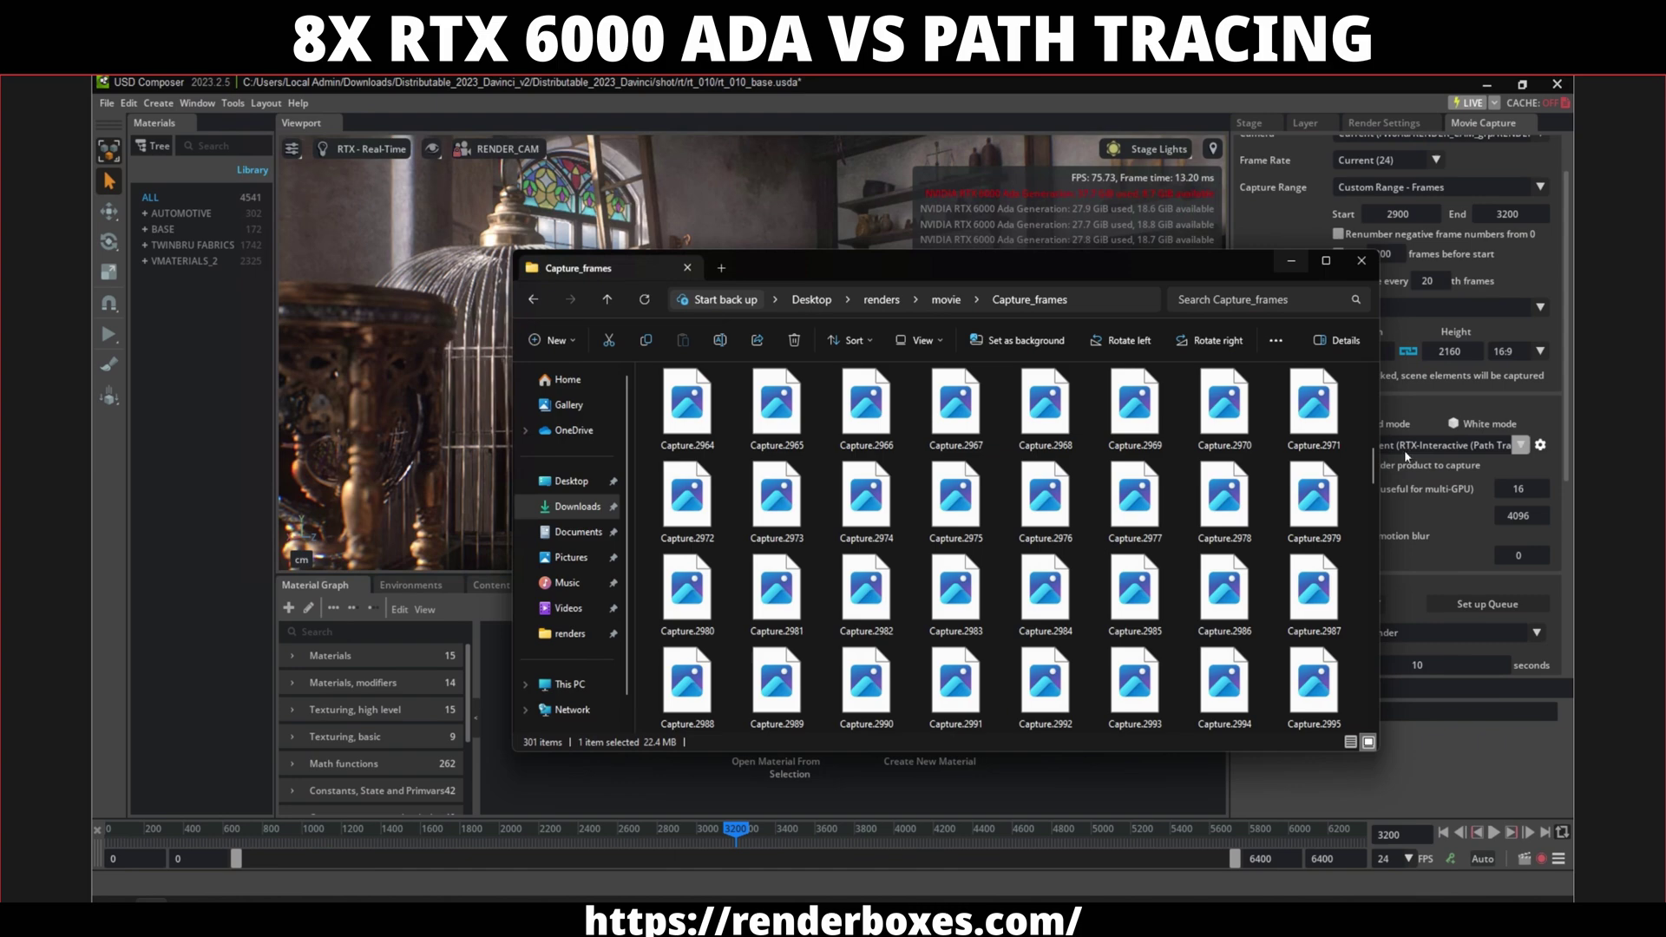
Preview the late frame Capture.3192 in Capture_frames, then minimize the folder window.
left_click_drag(1376, 458, 1375, 701)
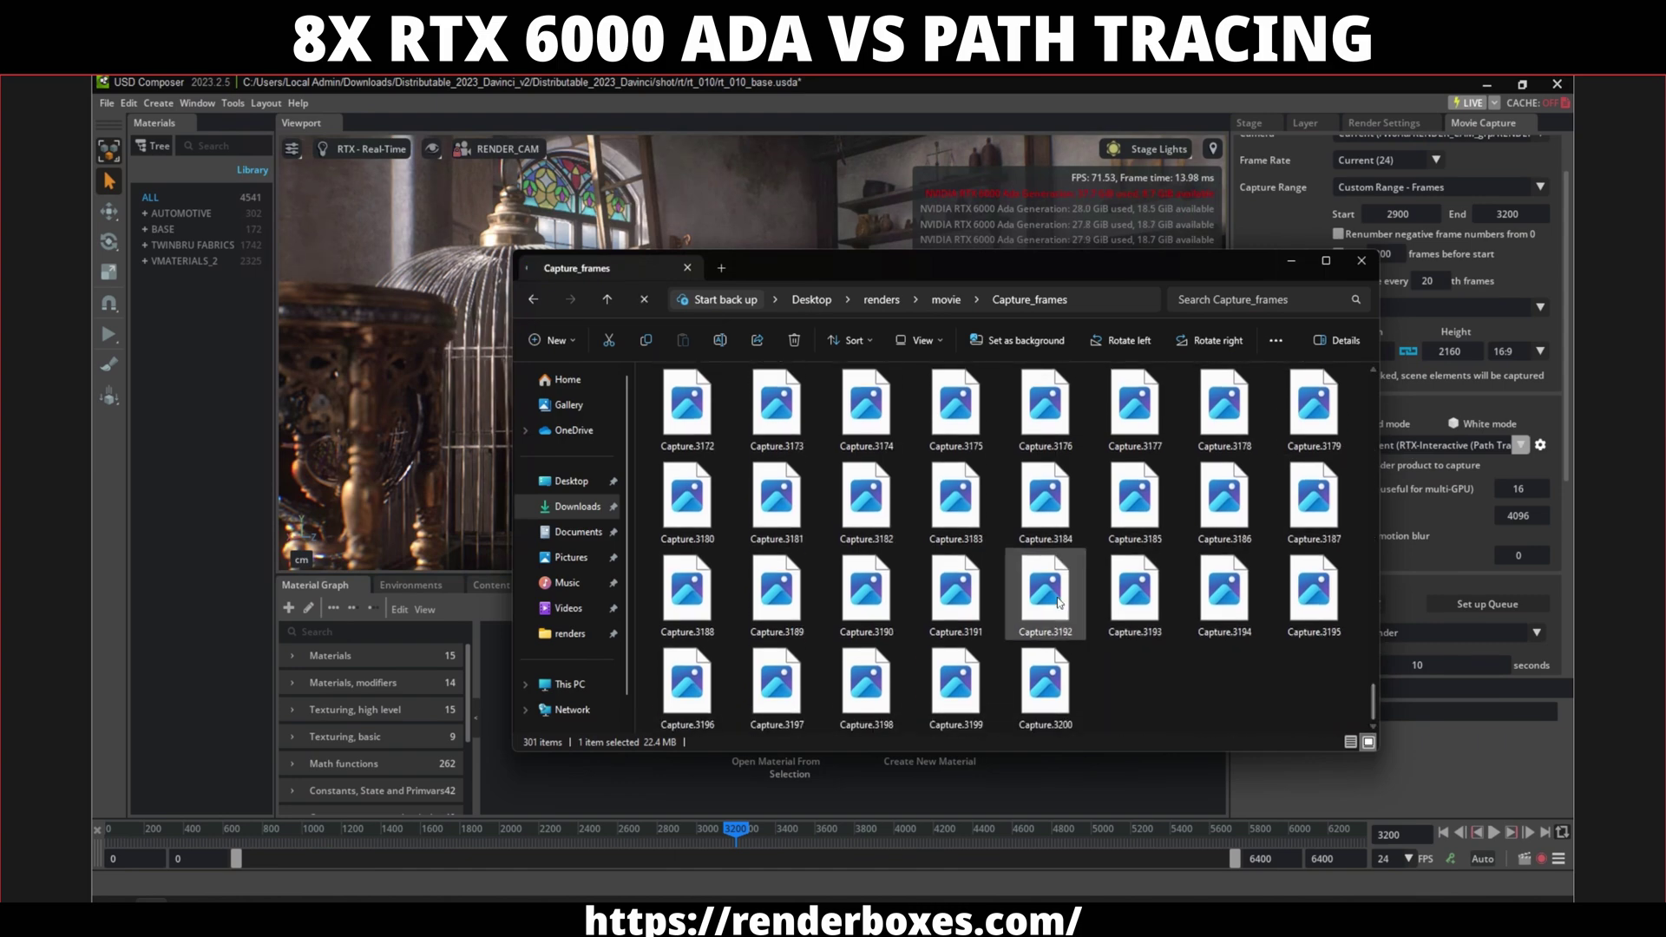
double_click(1045, 591)
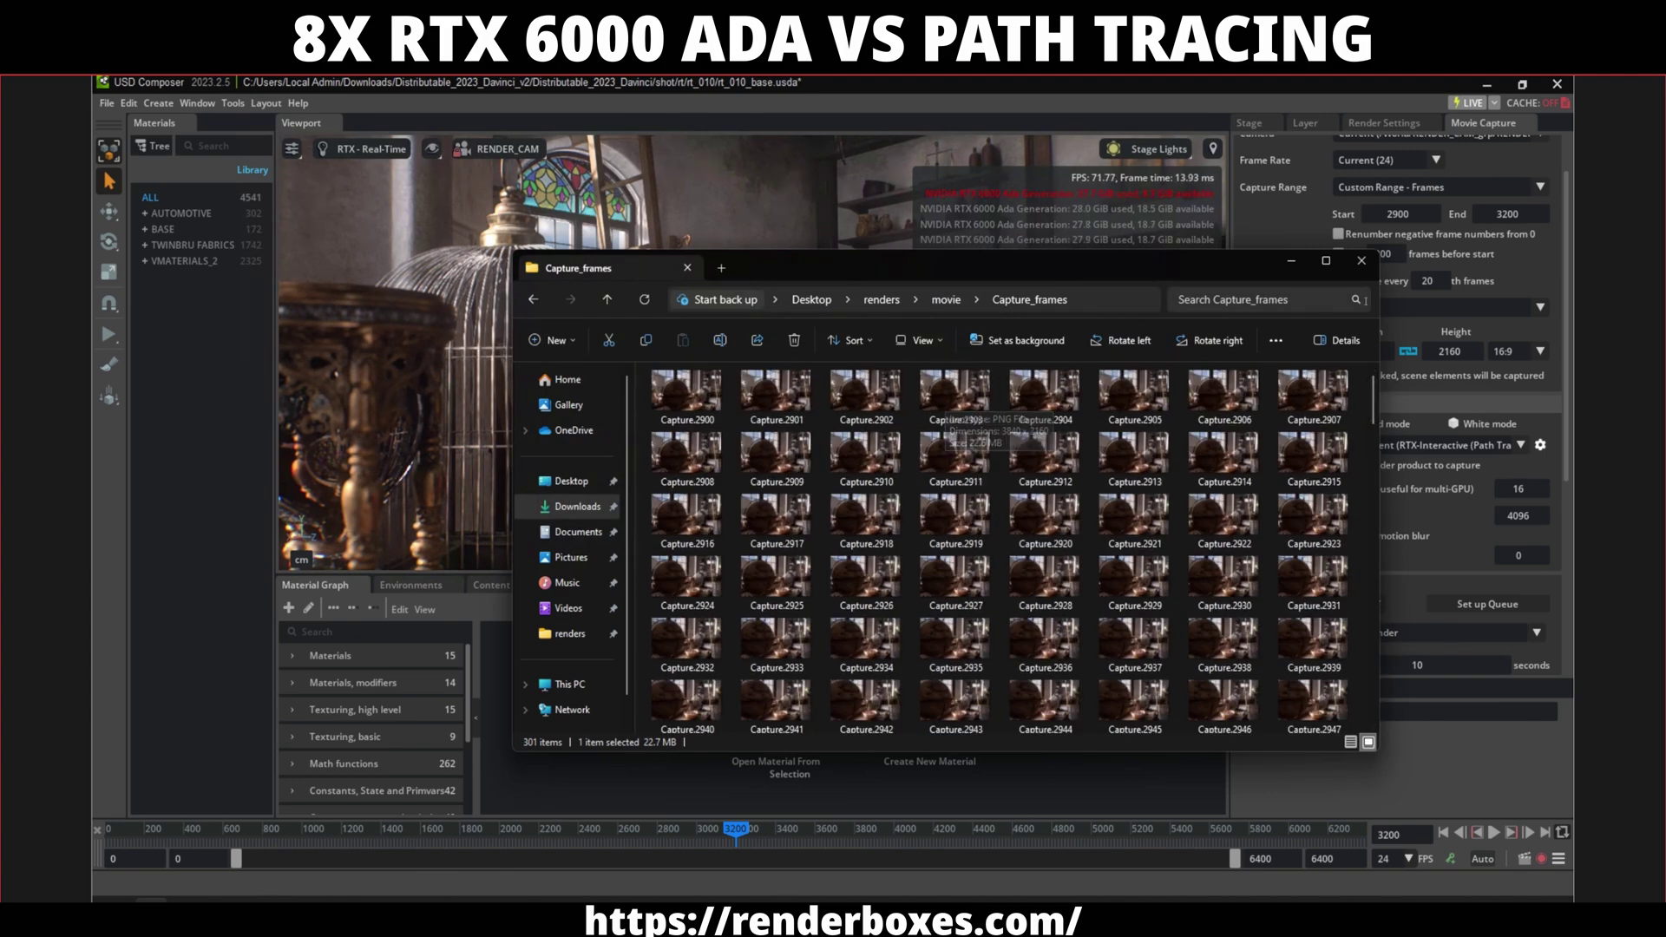
left_click(1293, 264)
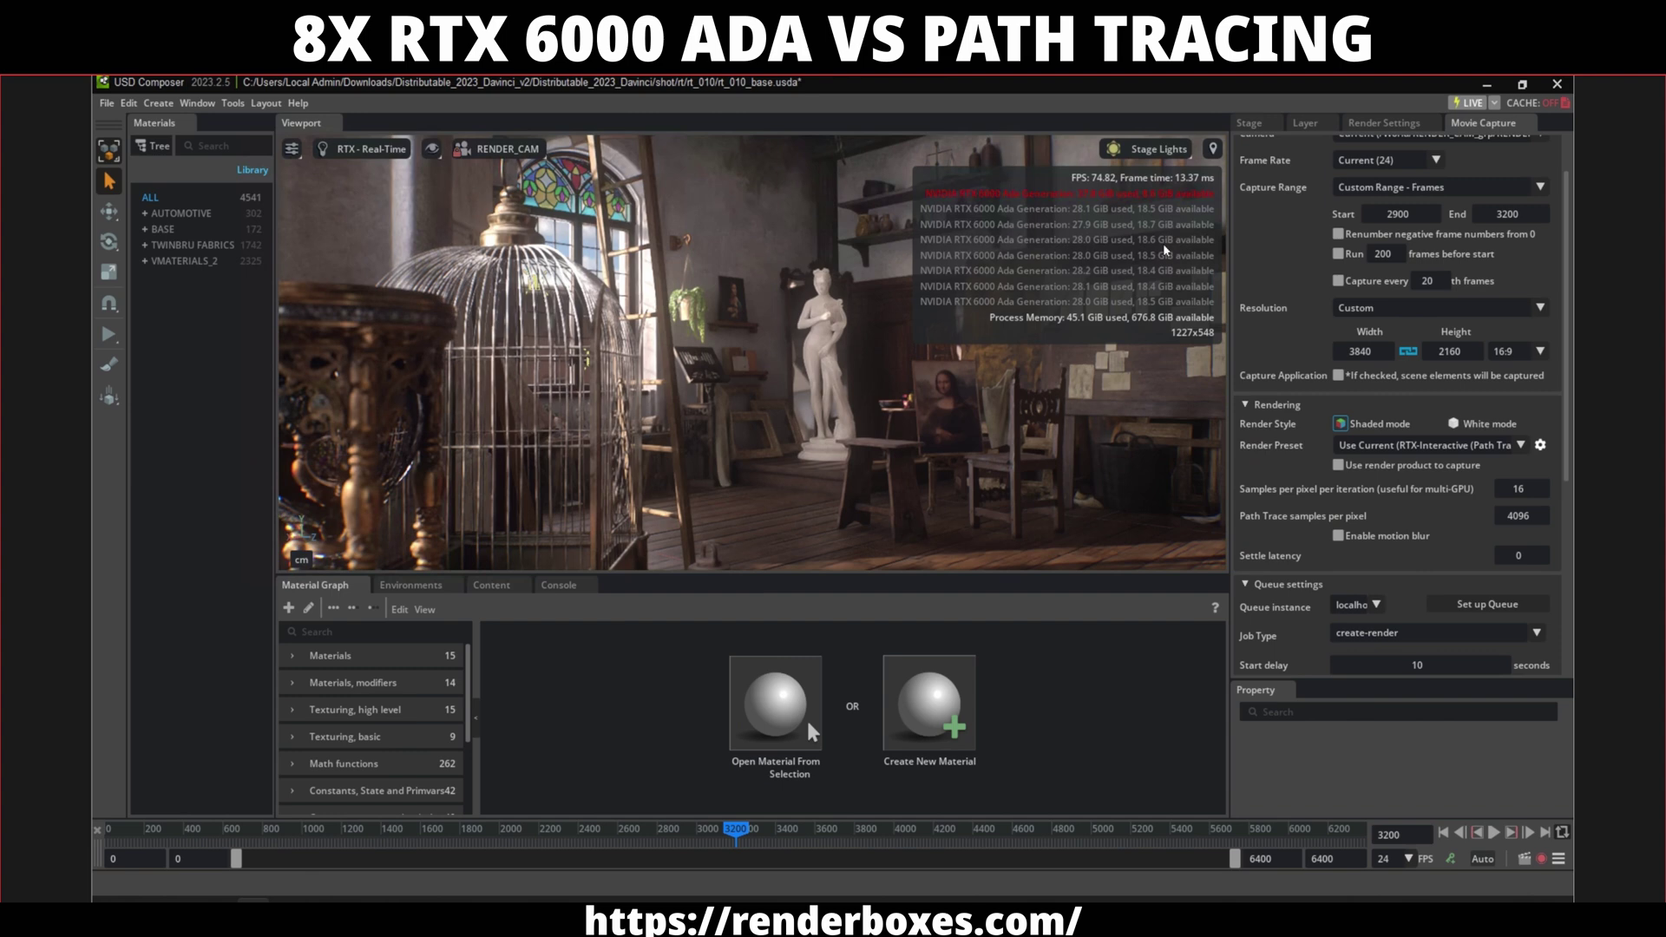